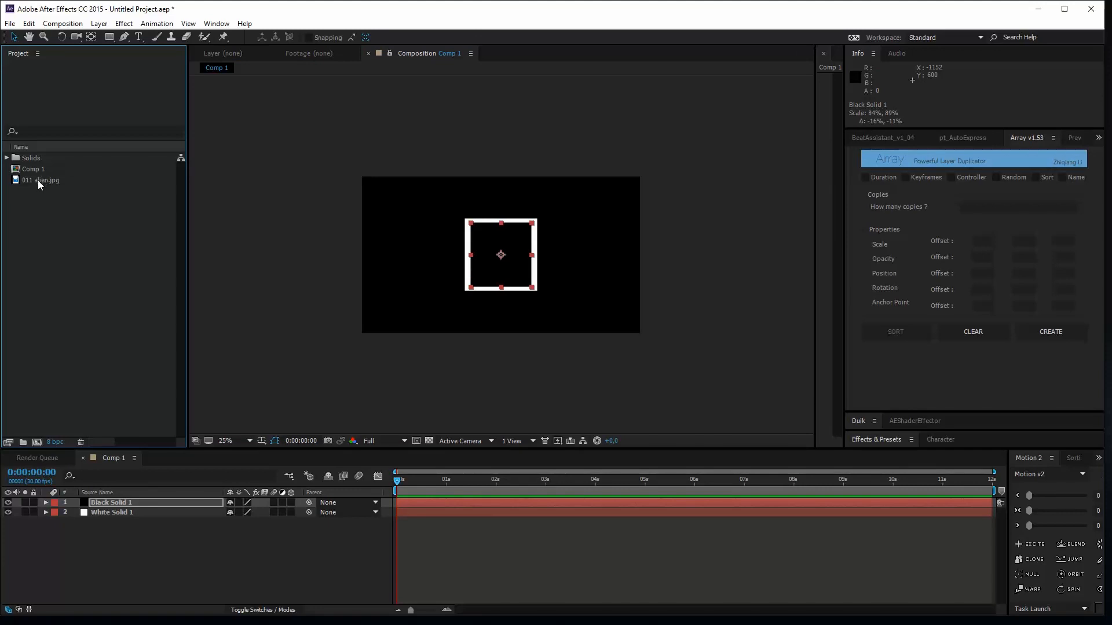
- Place 011 alien.jpg at the centre of Comp 1 above the solids, scaled to 44% with 67% opacity
drag(37, 180, 498, 256)
key(s)
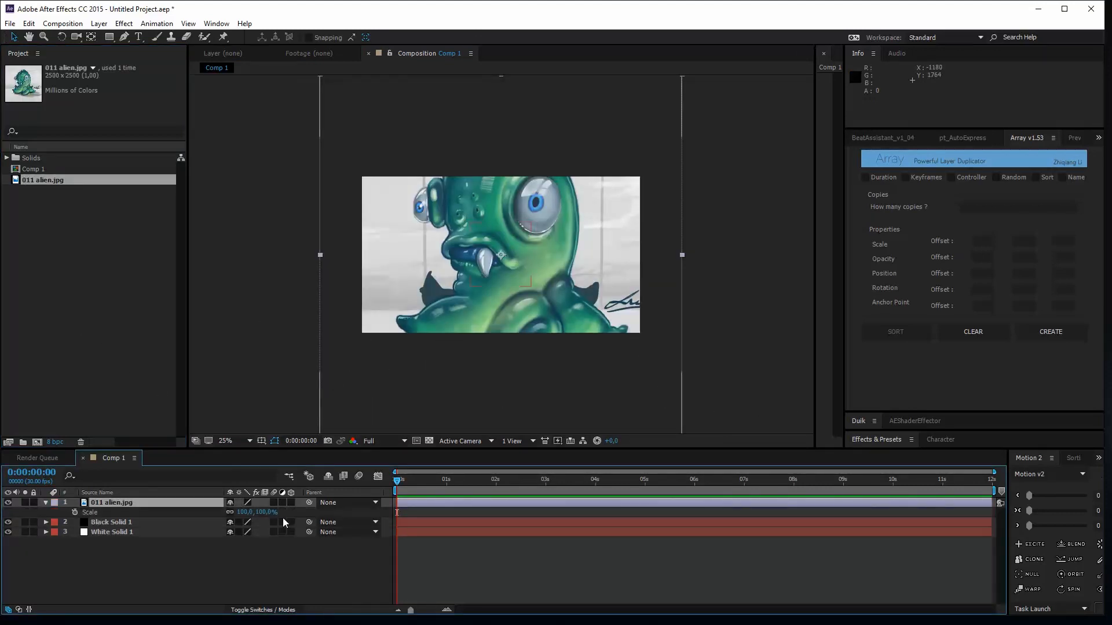
drag(261, 512, 234, 513)
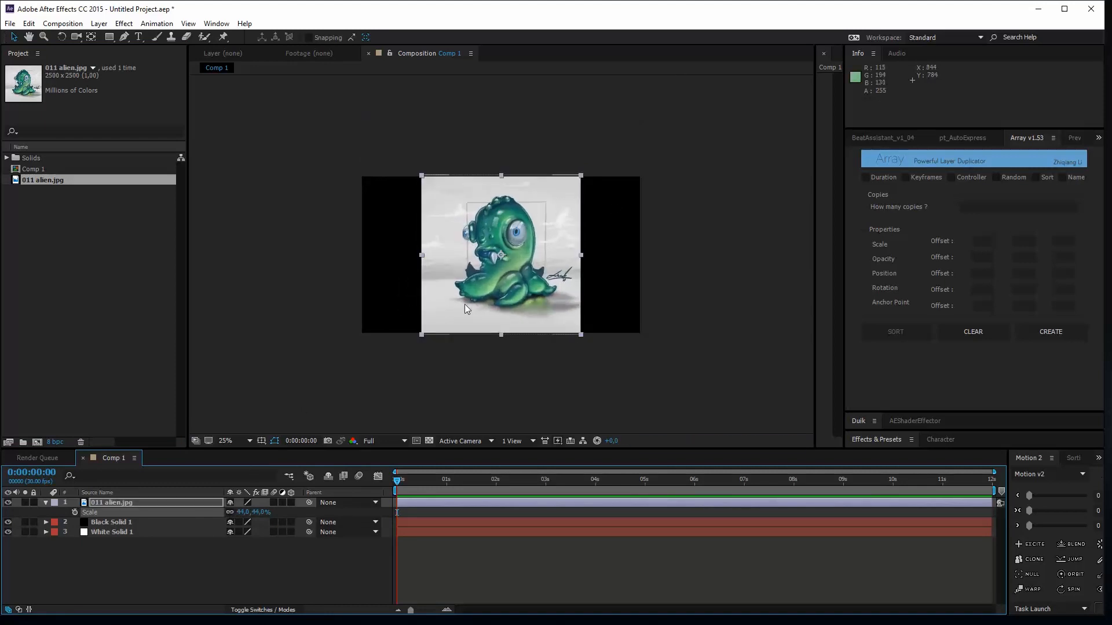
key(t)
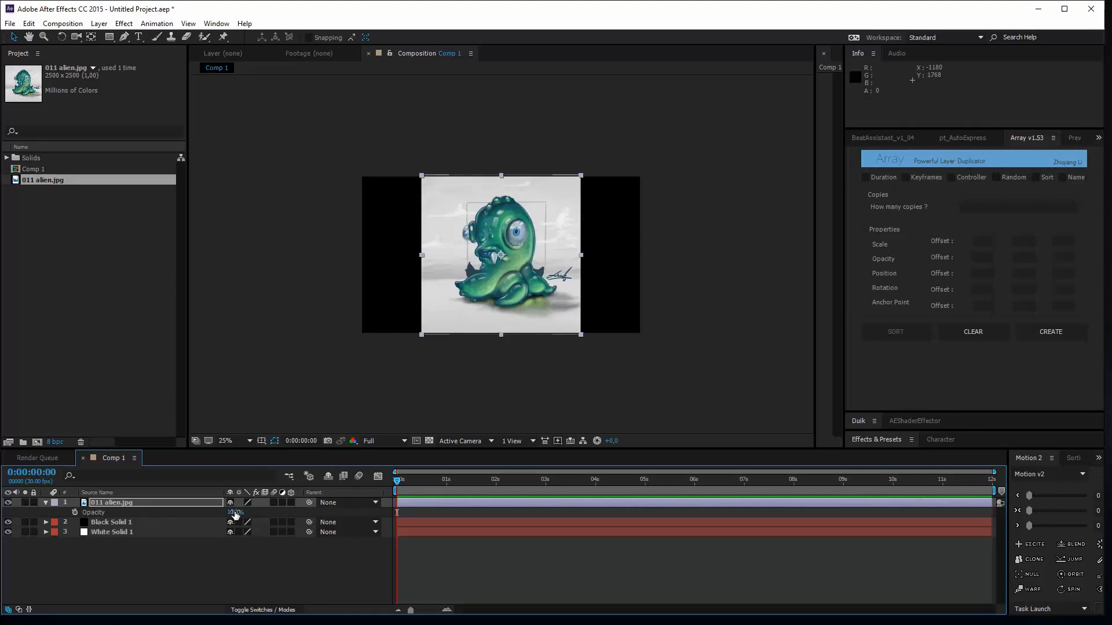
drag(234, 513, 221, 516)
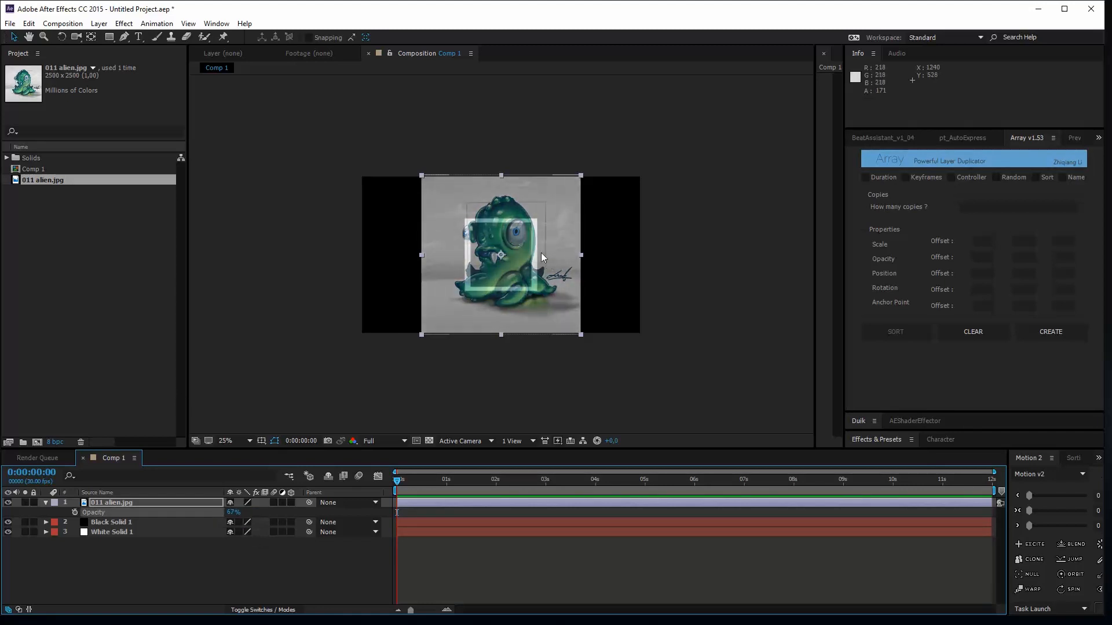
- Draw a rectangular mask on the alien image layer matching the area inside the white frame
key(period)
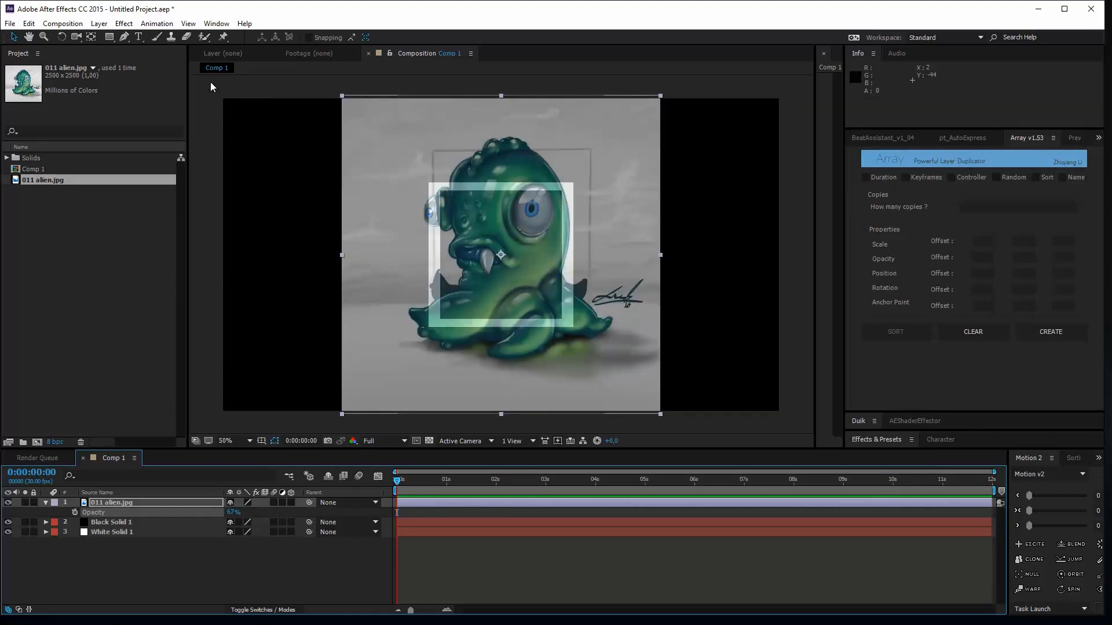
click(110, 39)
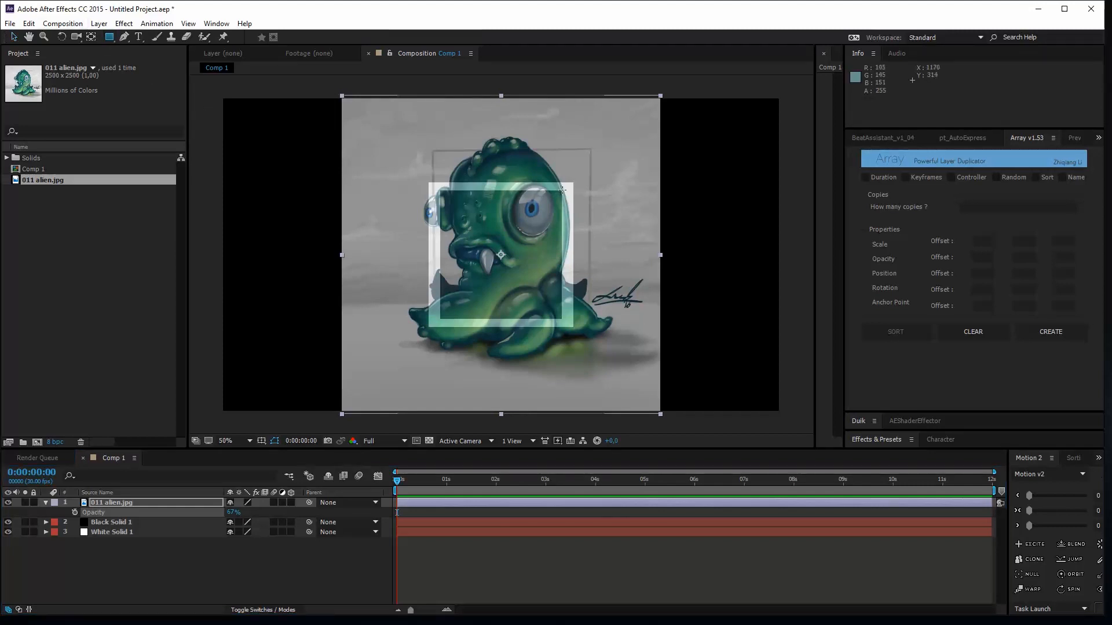
drag(561, 190, 439, 319)
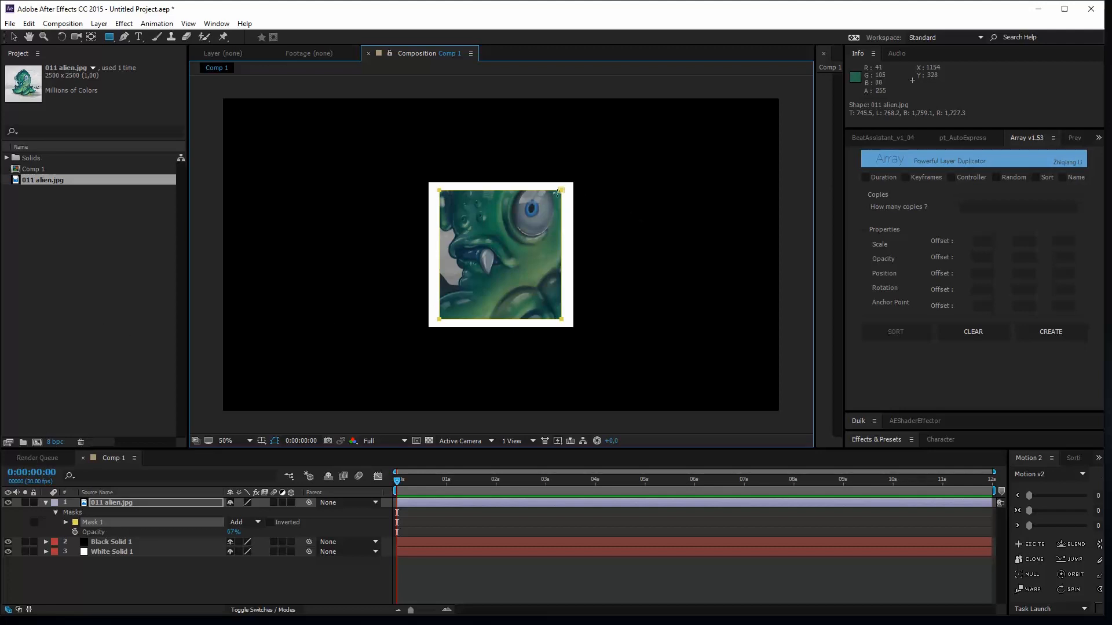
- Try scaling, moving and rotating Mask 1 of the alien layer with free transform
key(v)
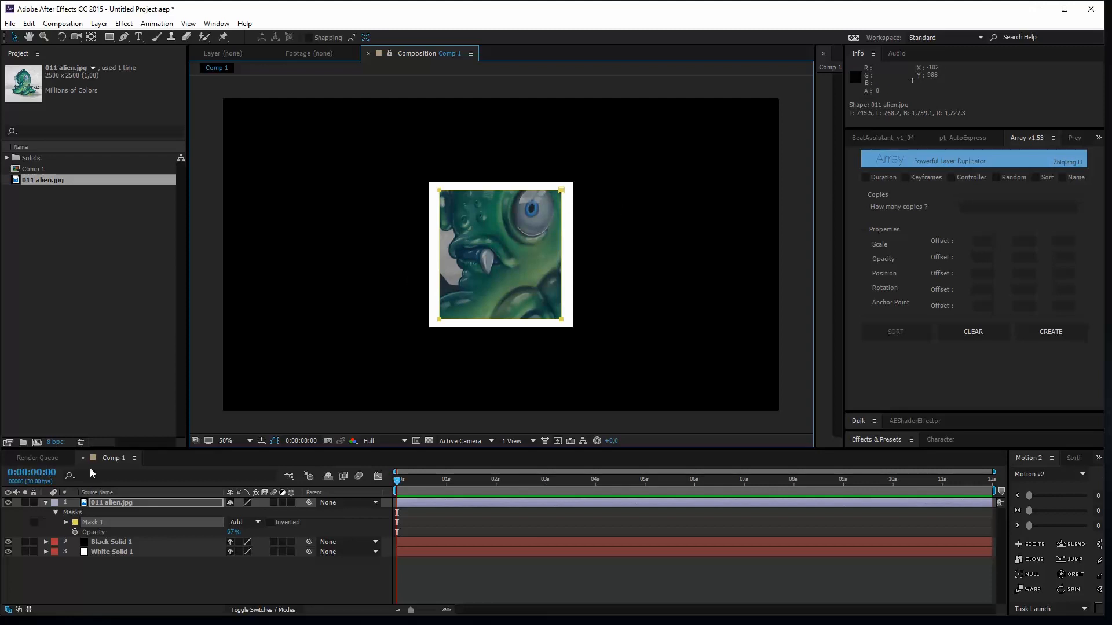
click(94, 525)
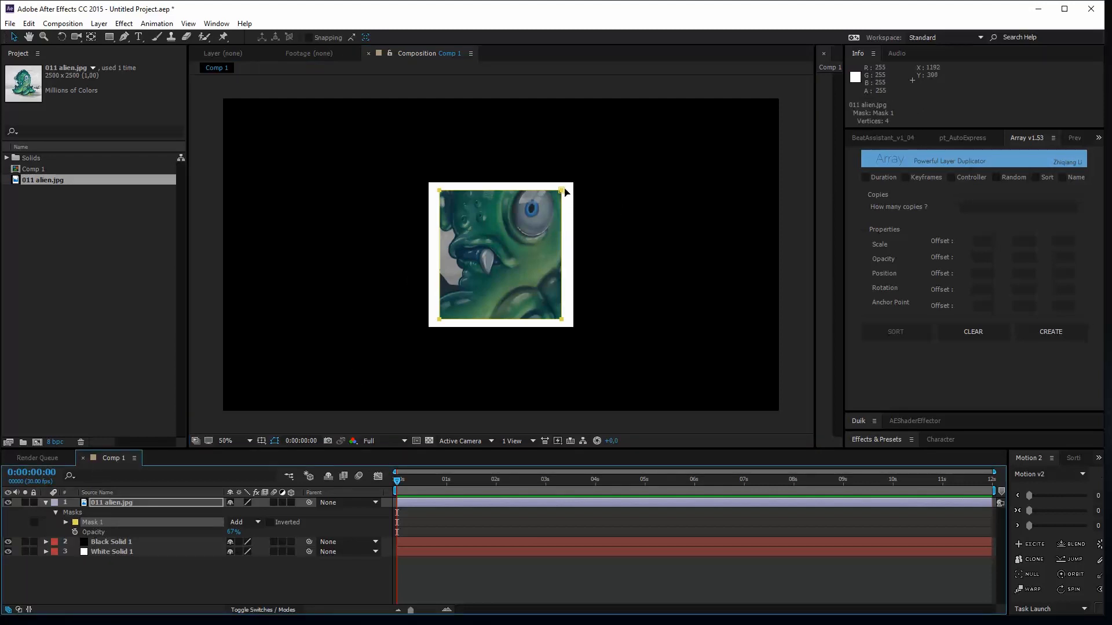
double_click(562, 191)
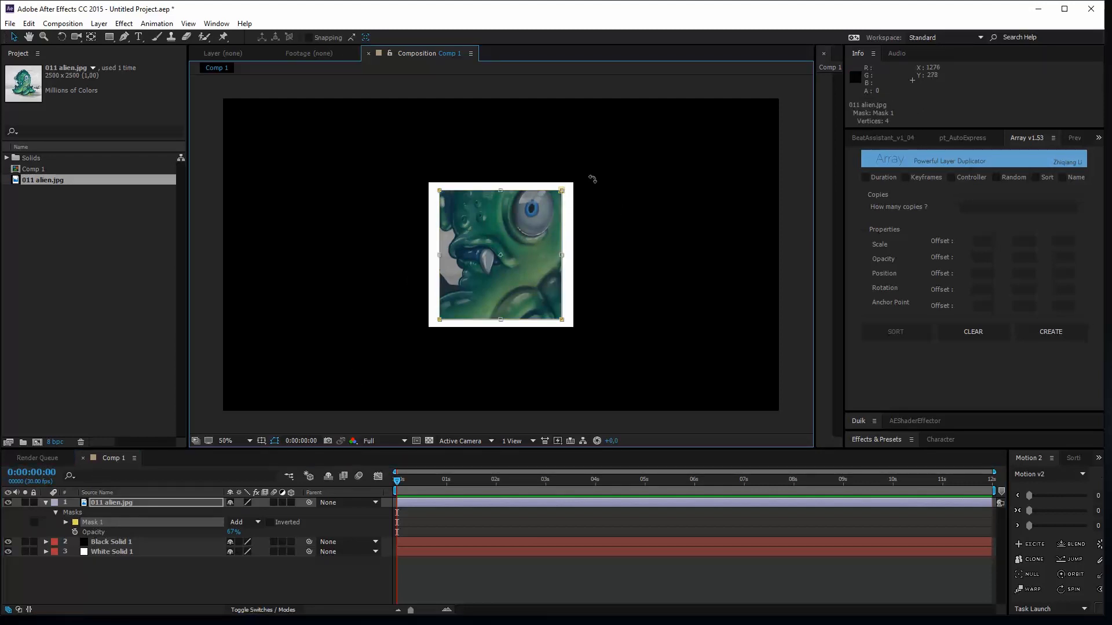
drag(586, 173, 545, 208)
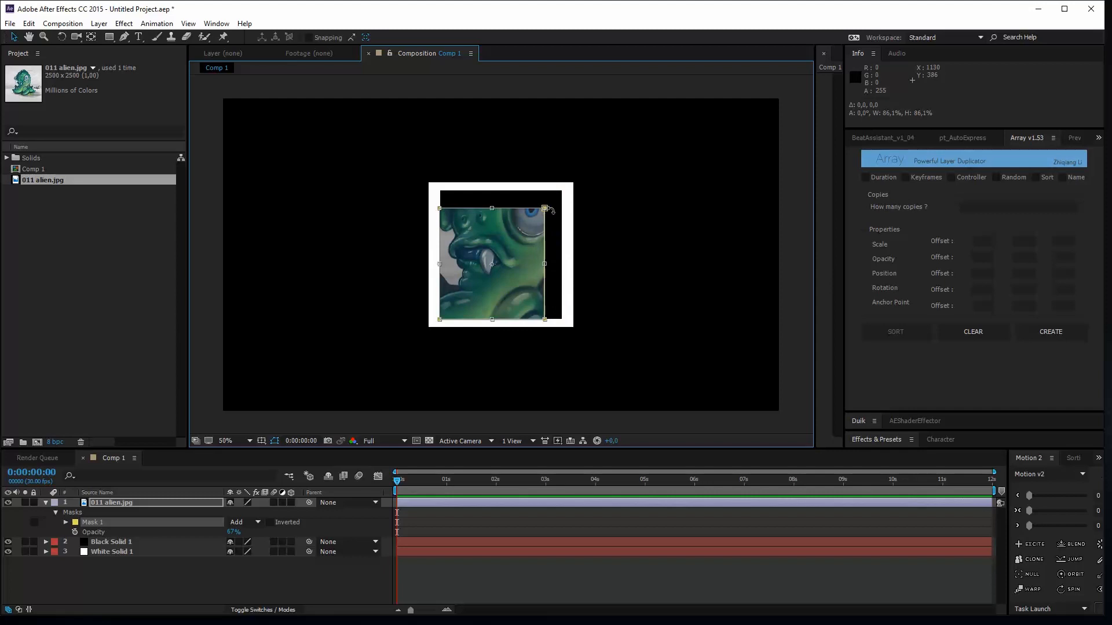
drag(545, 208, 573, 199)
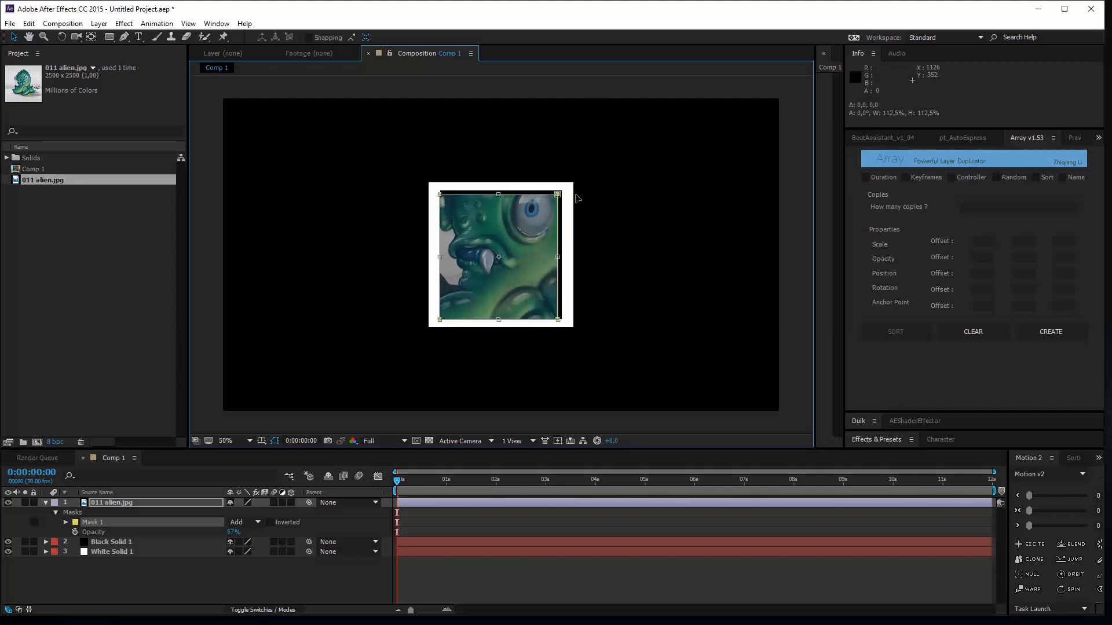
mouse_move(491, 238)
mouse_down()
mouse_move(504, 228)
mouse_move(497, 240)
mouse_up()
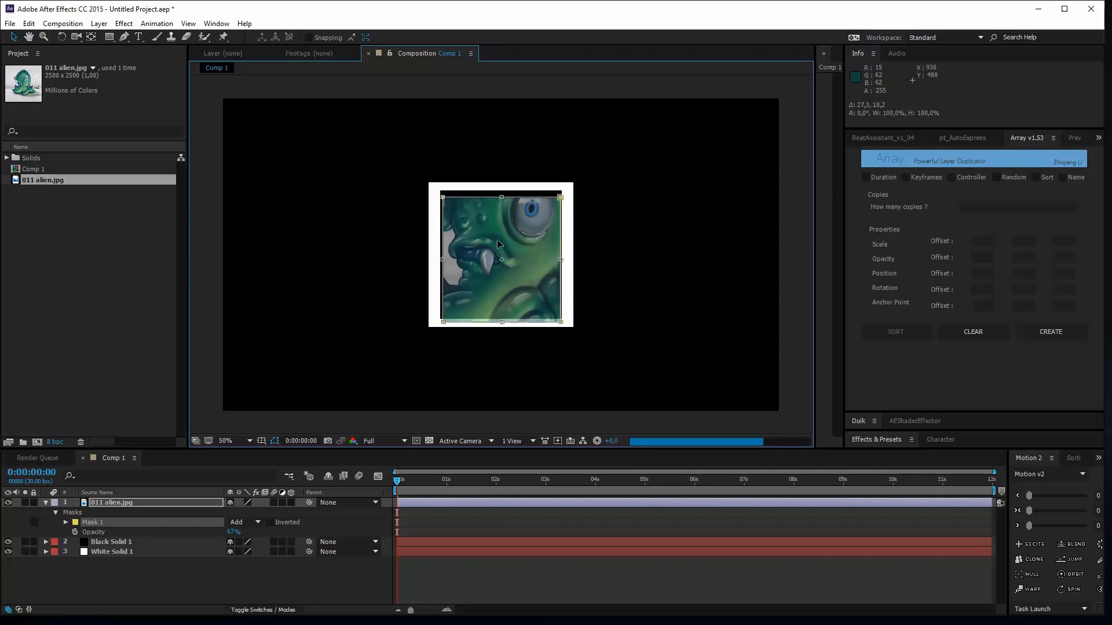
drag(620, 120, 600, 154)
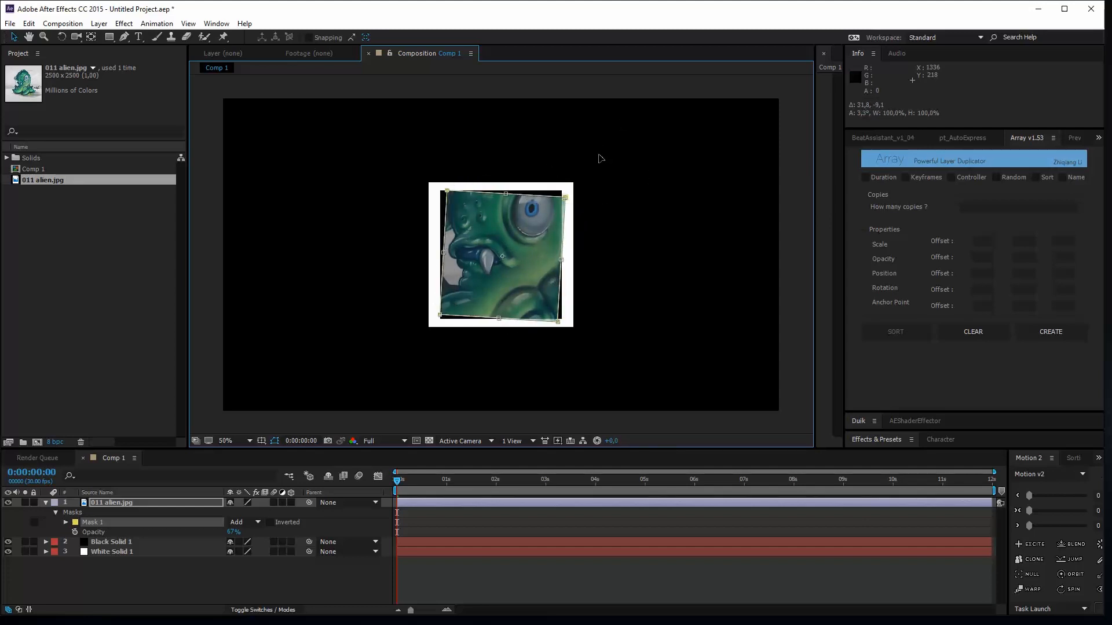
- Undo the mask's rotation and preceding path edits, and rescale the mask to fill the area inside the white frame
key(ctrl+z)
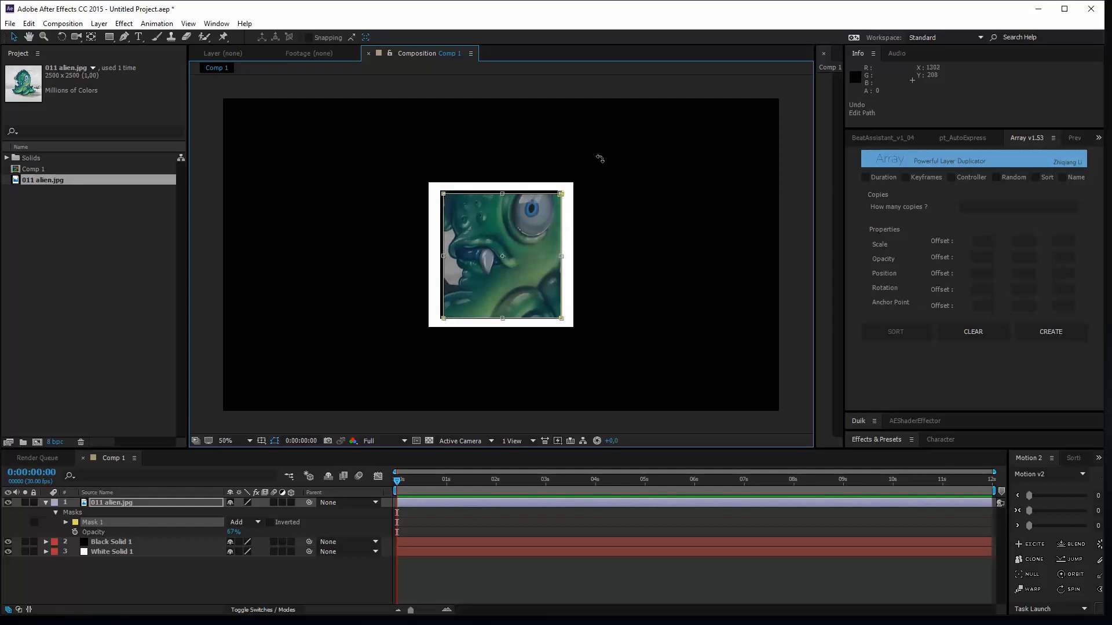
key(Return)
key(ctrl+z)
key(ctrl+z)
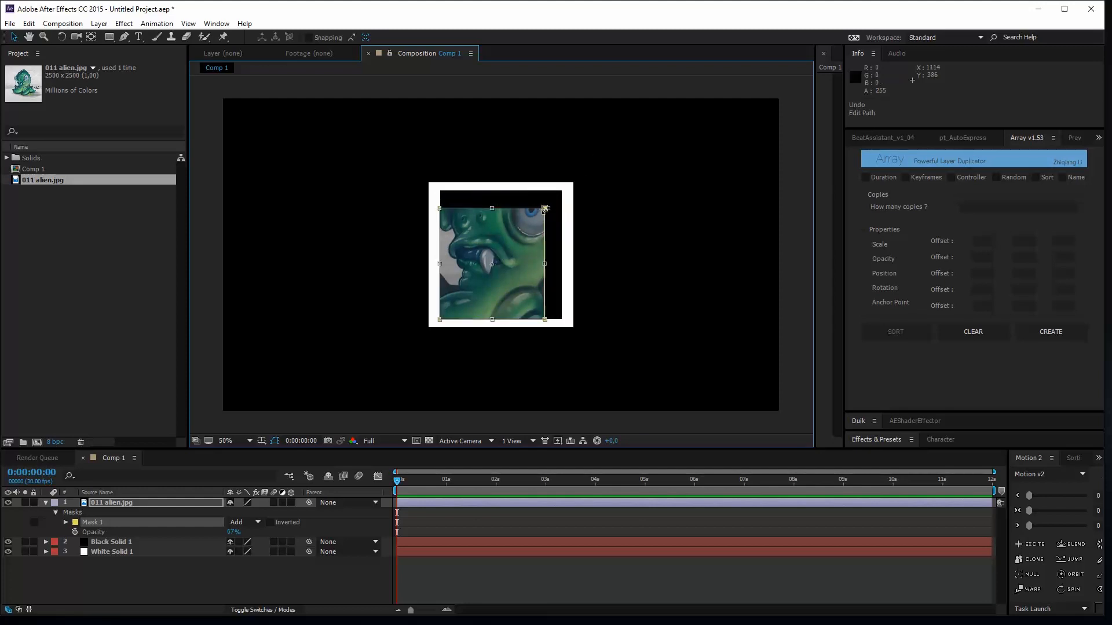
drag(545, 208, 572, 190)
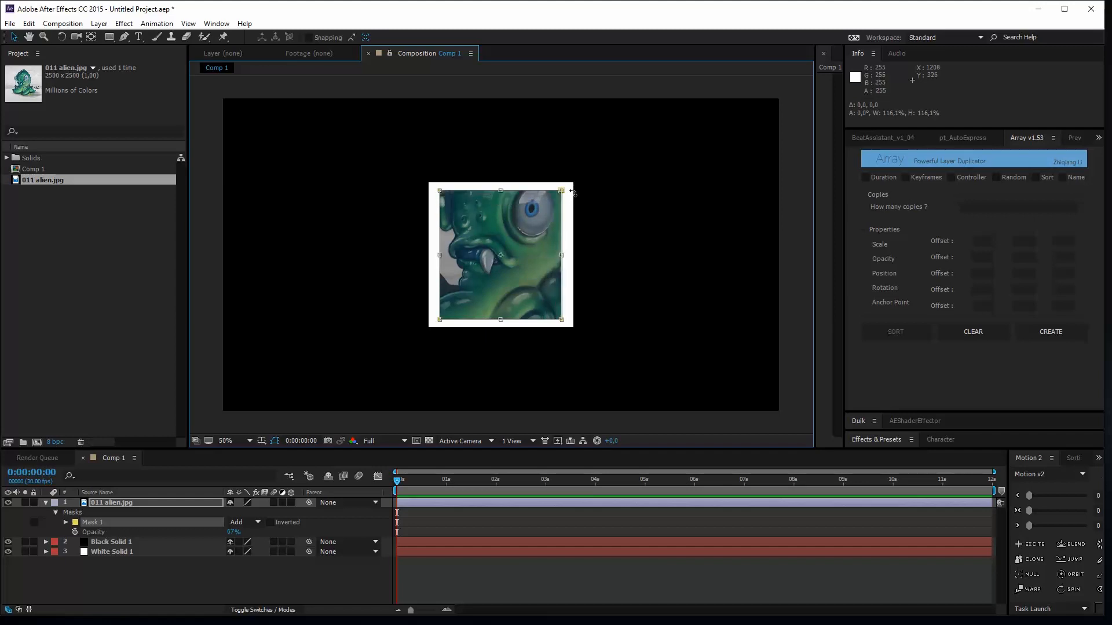
key(Return)
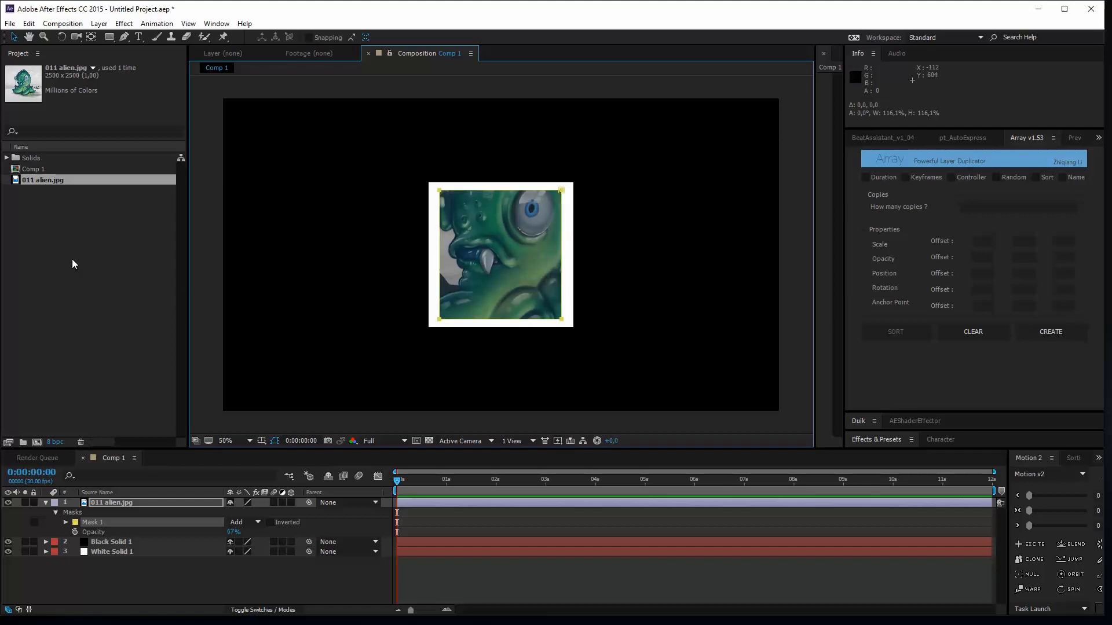
- Shift the alien image right and down behind its fixed mask with the Pan Behind tool, and deselect the layer
click(91, 39)
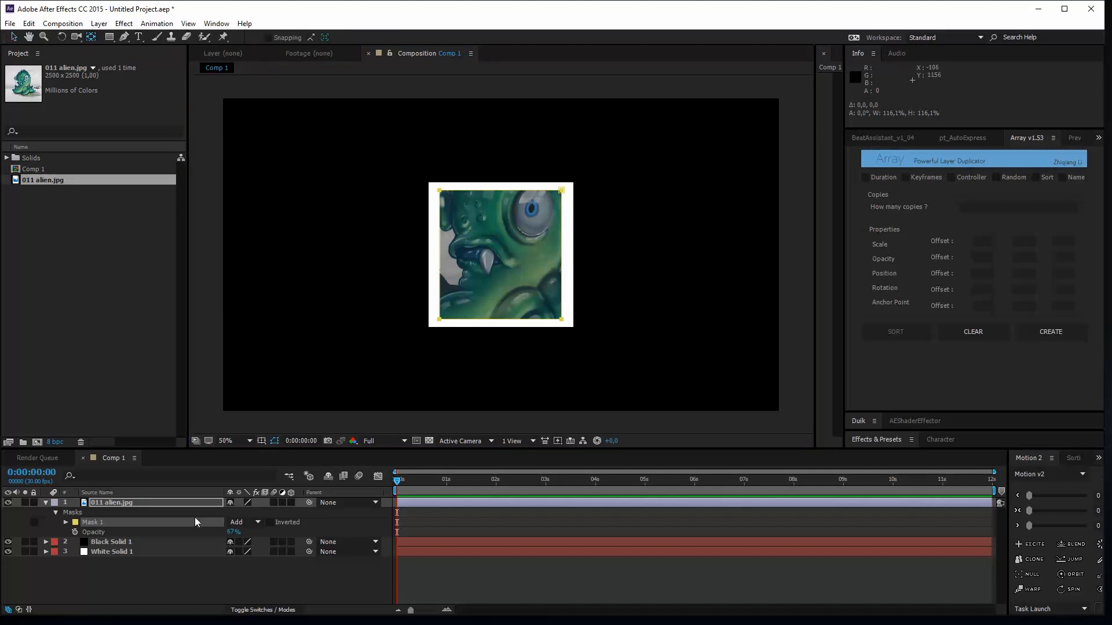
click(131, 503)
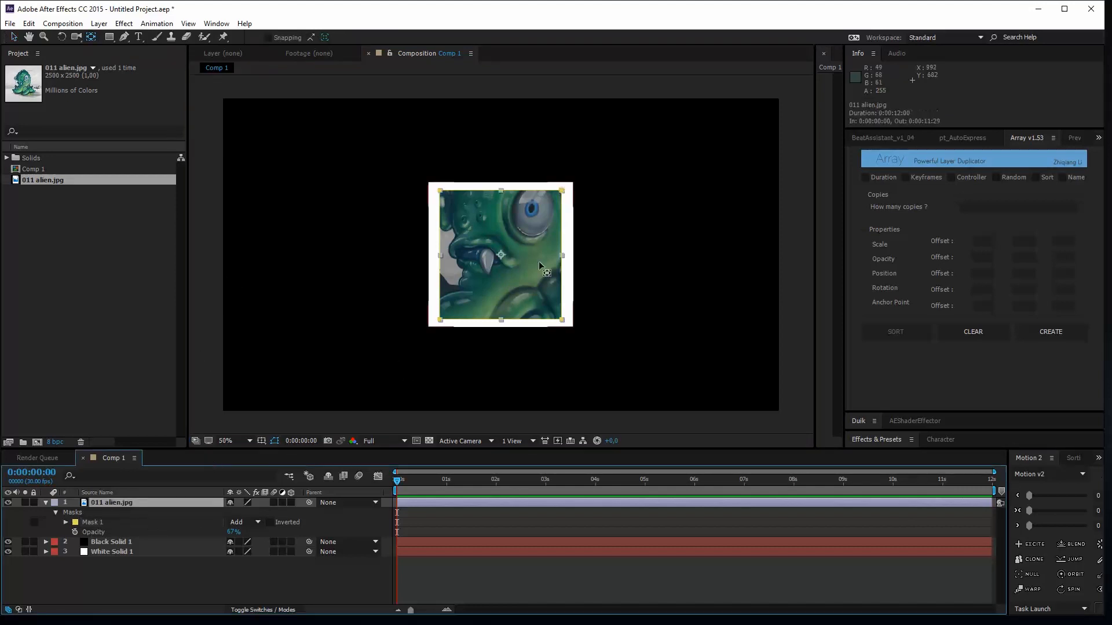
click(509, 213)
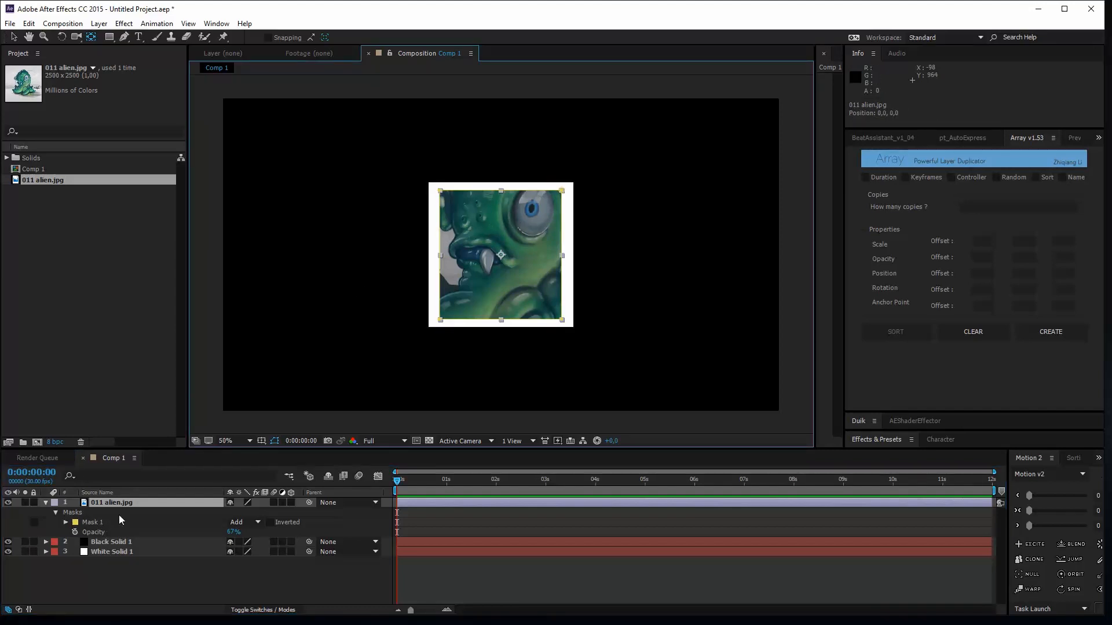
click(117, 505)
click(526, 206)
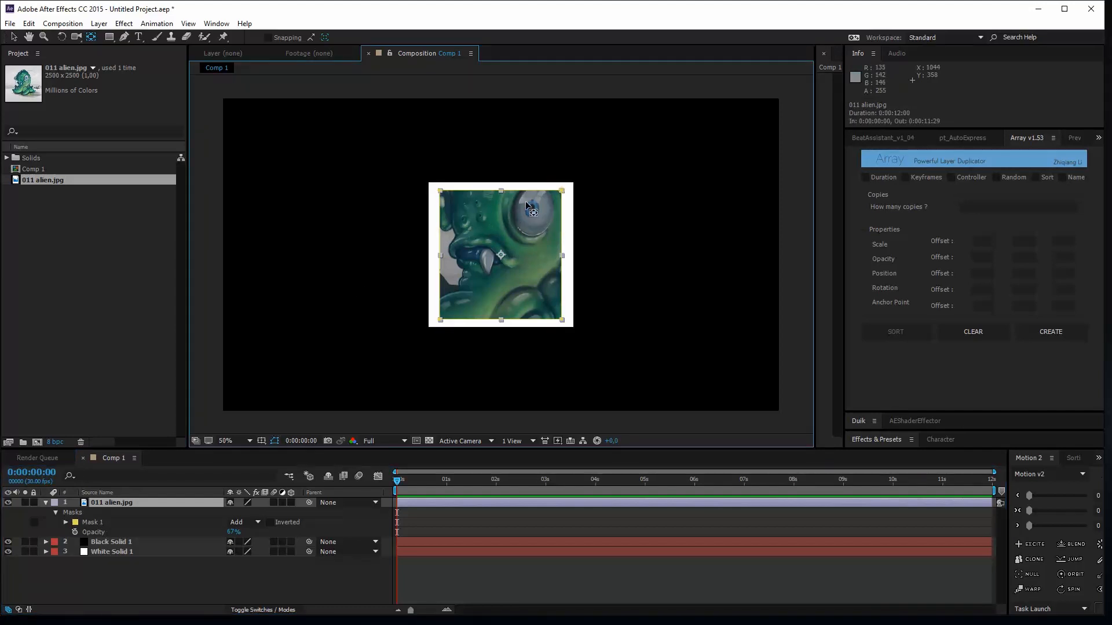
drag(527, 205, 436, 305)
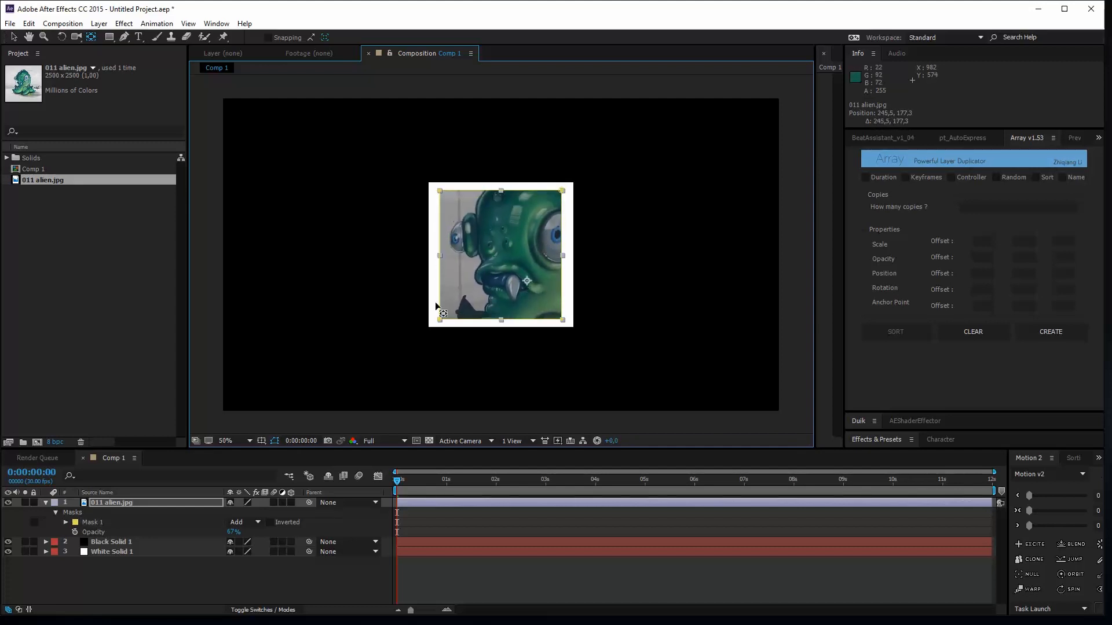
click(113, 595)
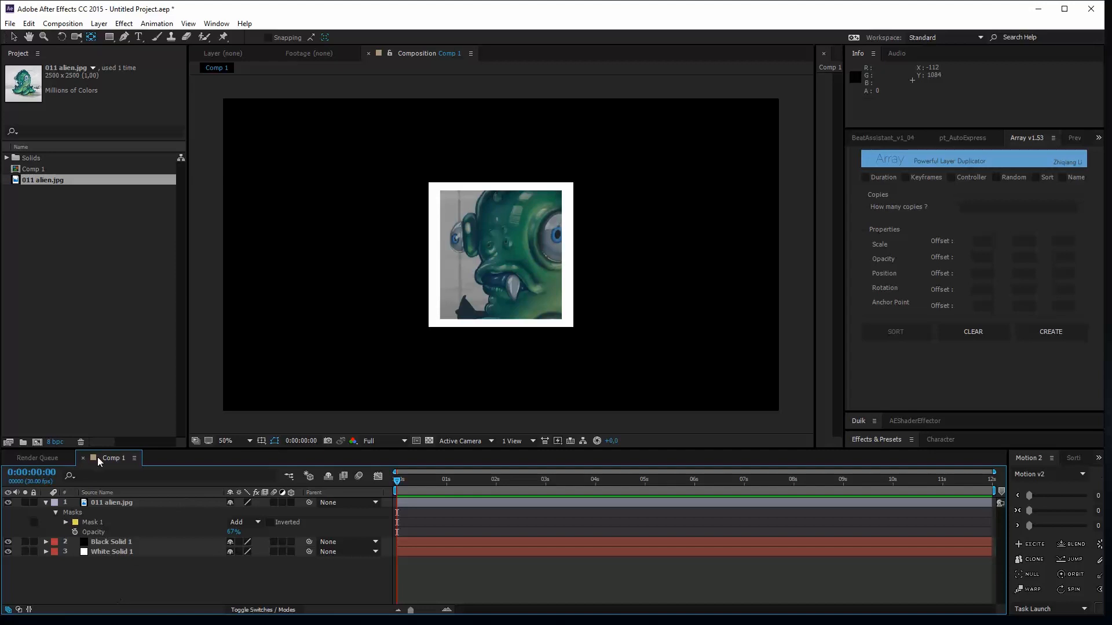
- Create a second composition at 1920 x 1080, 30 fps and 12 seconds long
click(62, 23)
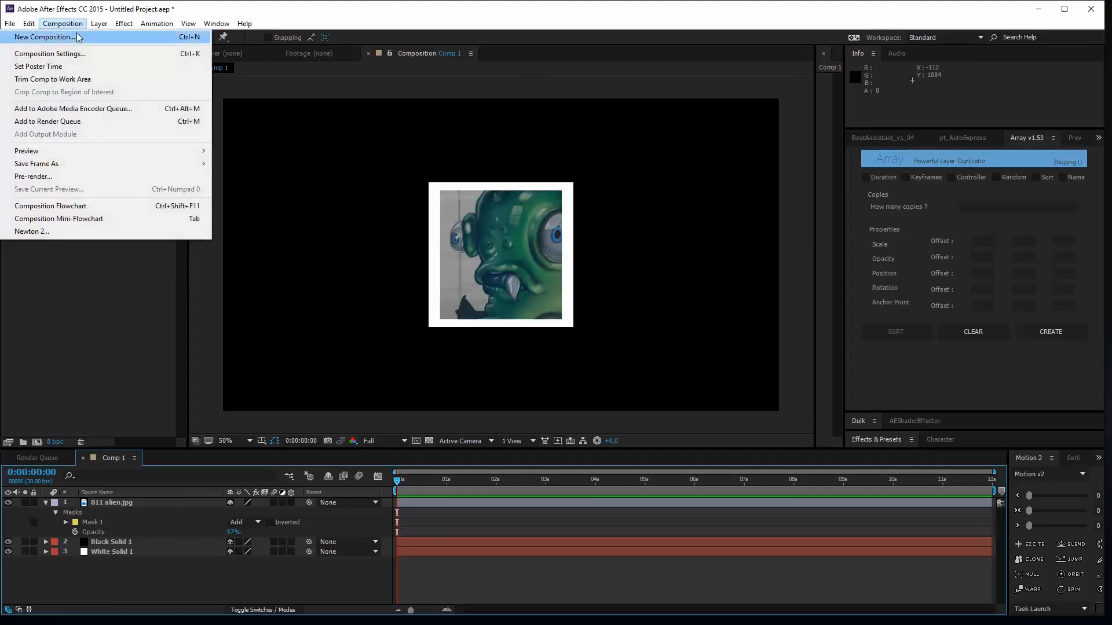
click(73, 36)
click(434, 339)
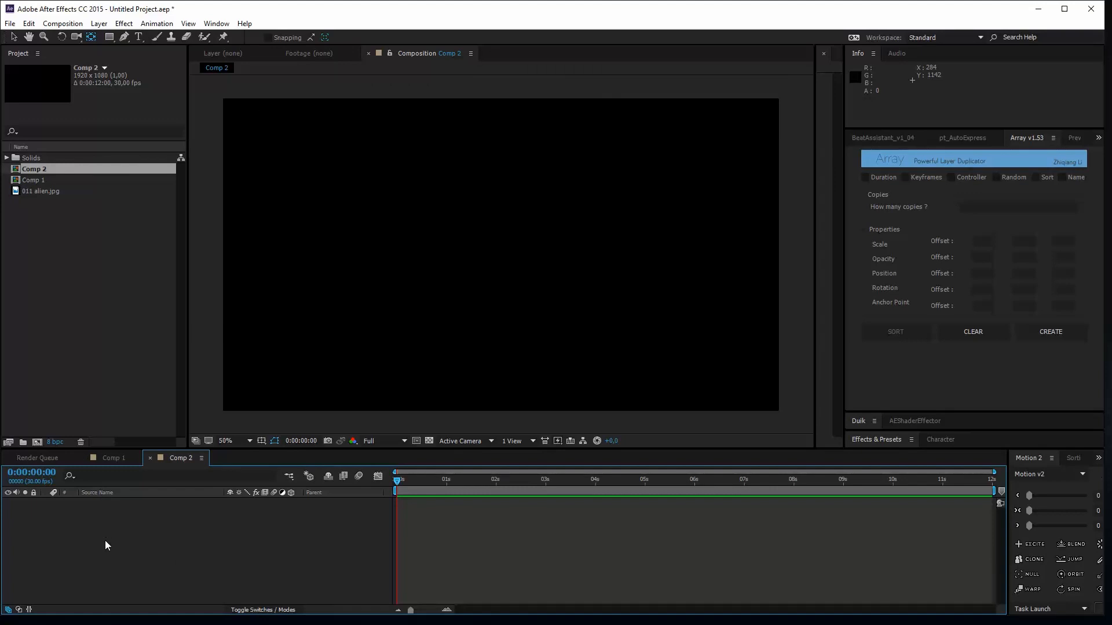
- Add a black solid 400 px wide and 400 px high to the empty composition
right_click(130, 522)
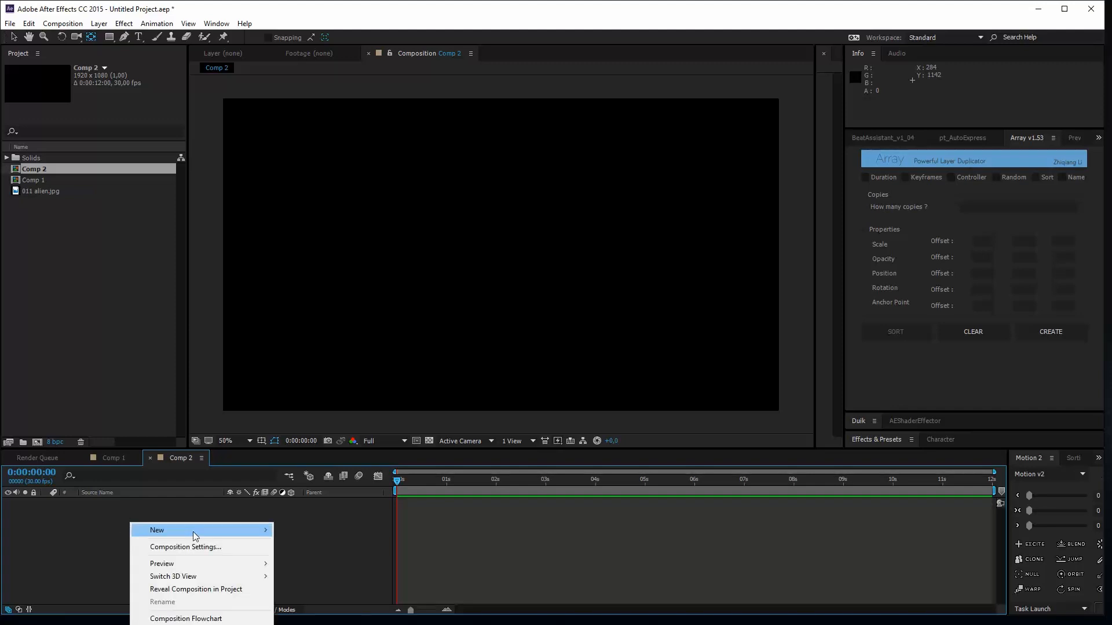
mouse_move(202, 534)
click(29, 560)
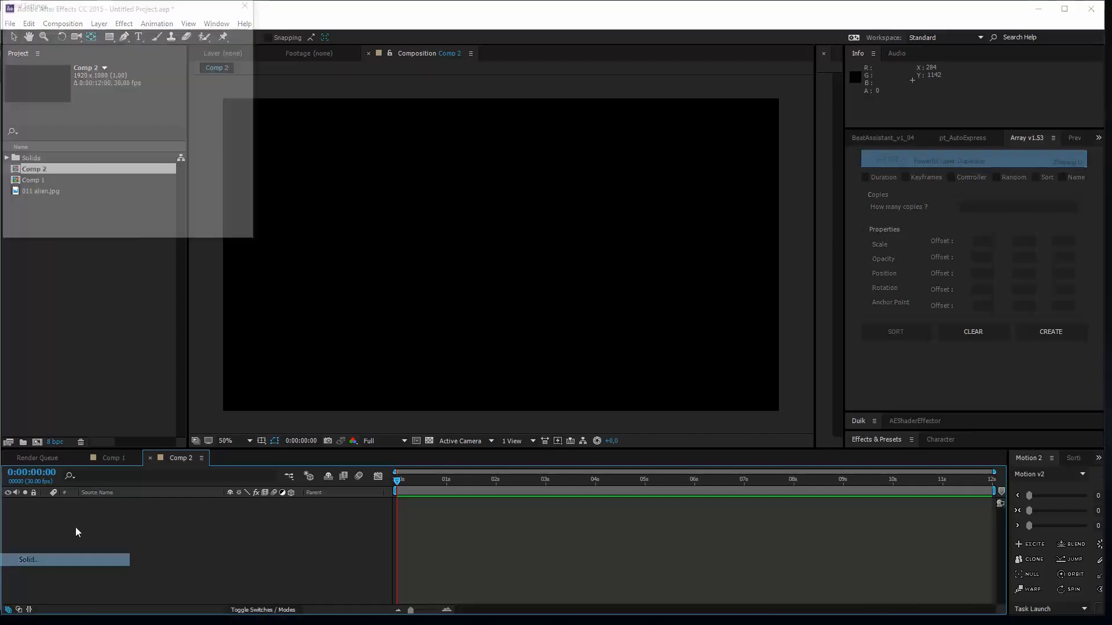
click(81, 54)
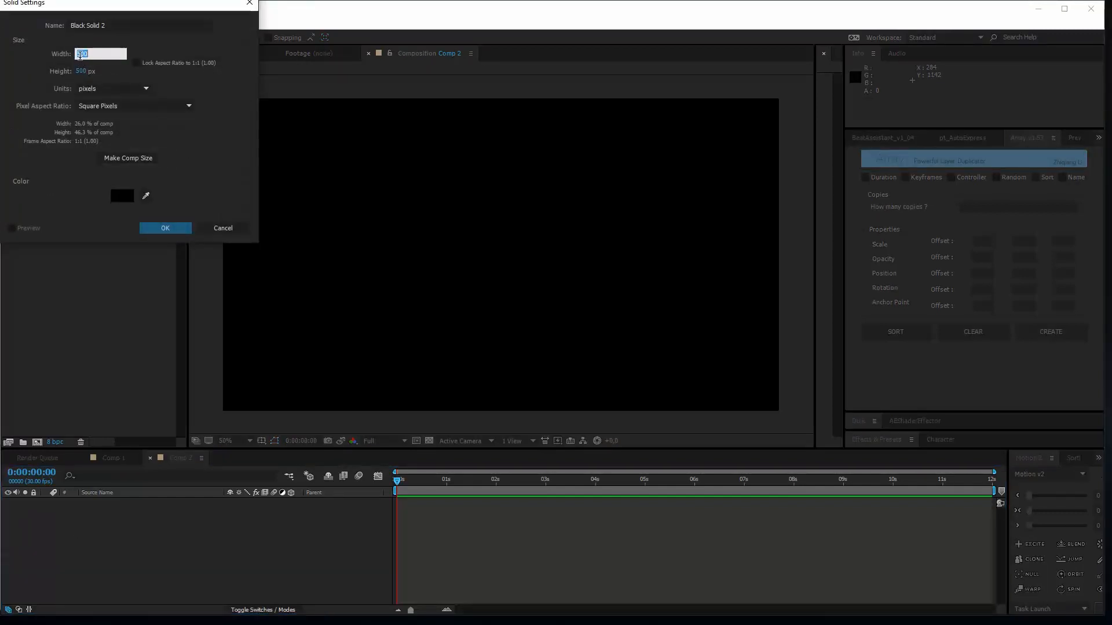
text(400)
click(81, 71)
text(400)
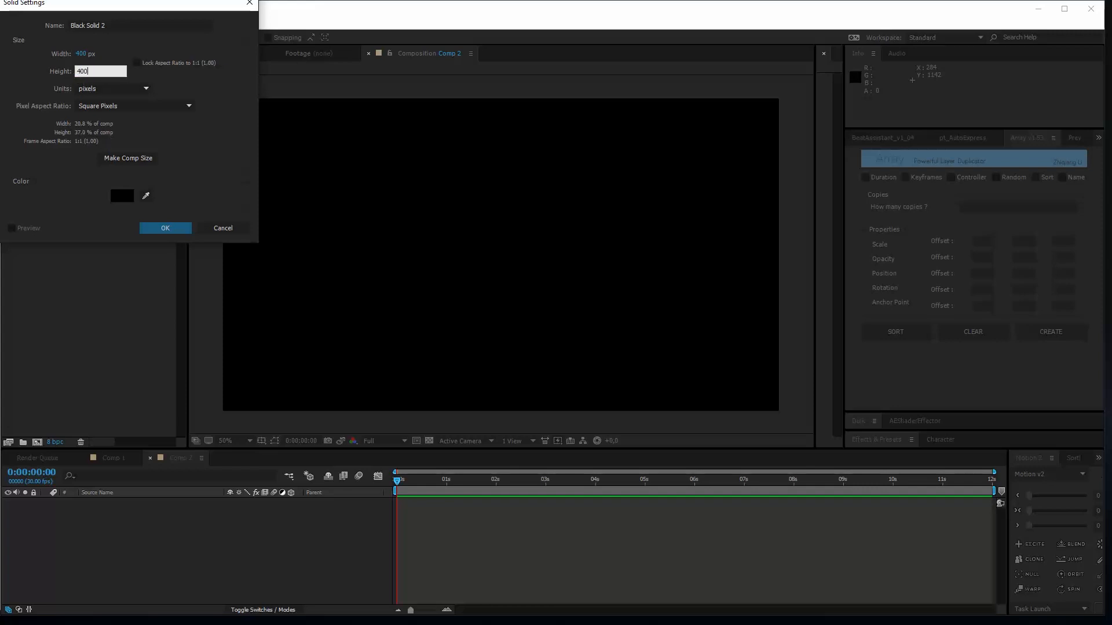
key(Return)
- Change the 400 px solid's color to white (FFFFFF)
key(ctrl+shift+y)
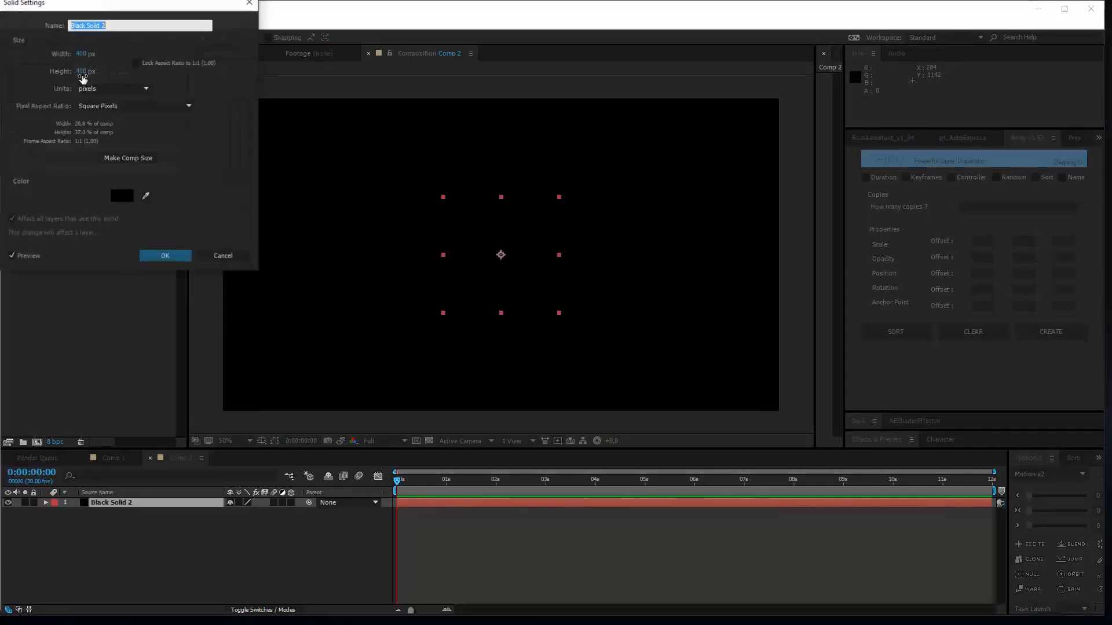
click(123, 199)
drag(97, 160, 5, 17)
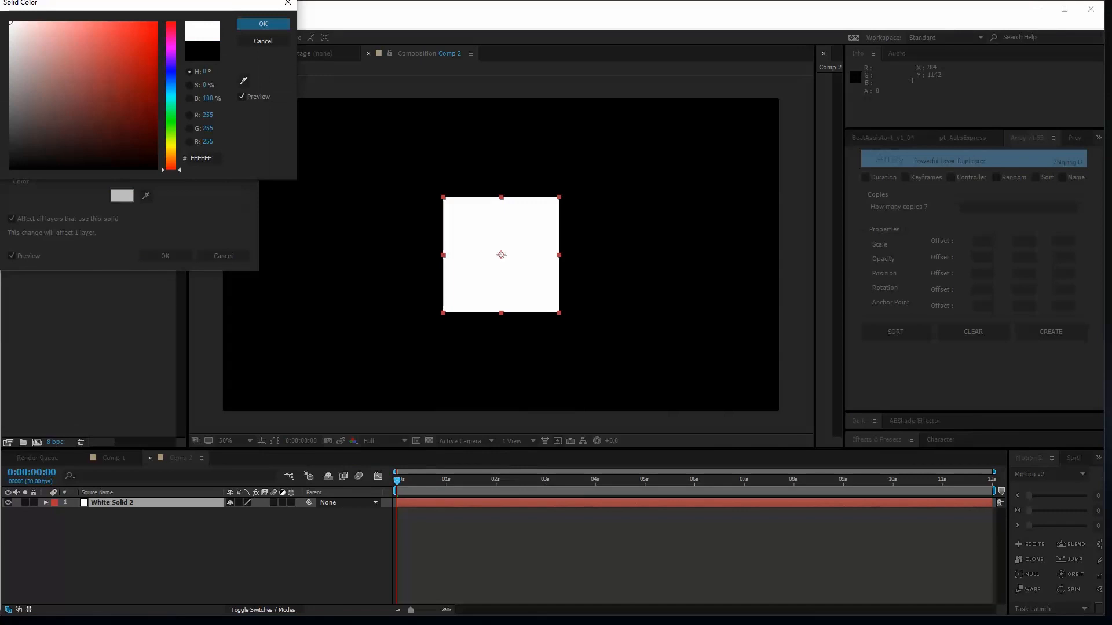
click(280, 26)
click(167, 255)
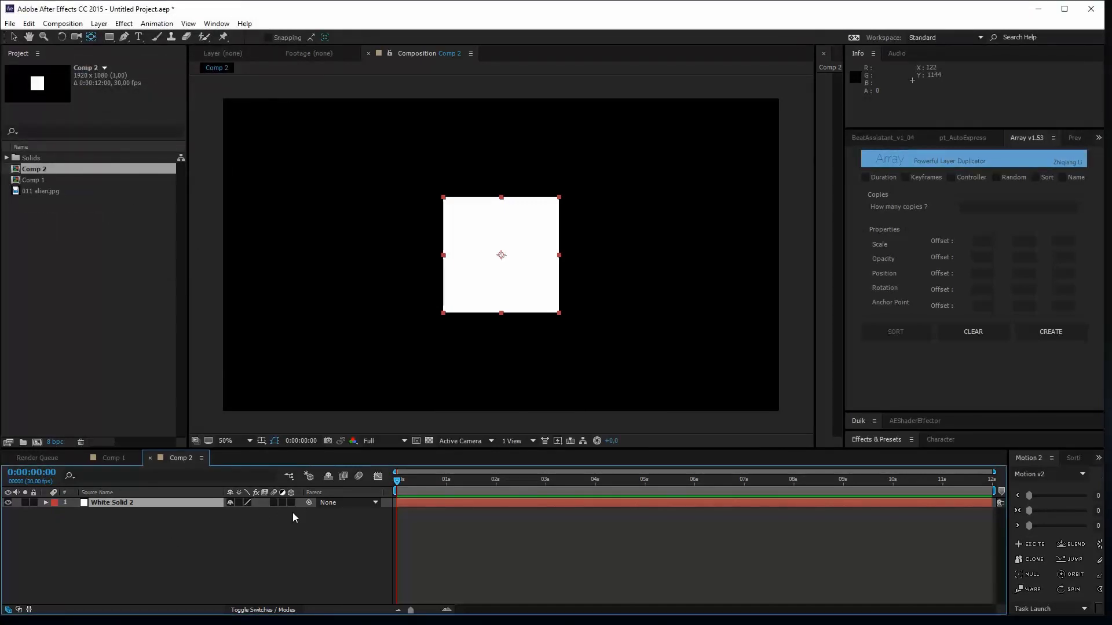
- Make the white solid a 3D layer and set its Z position to 200
key(ctrl+s)
click(290, 502)
click(109, 523)
click(109, 503)
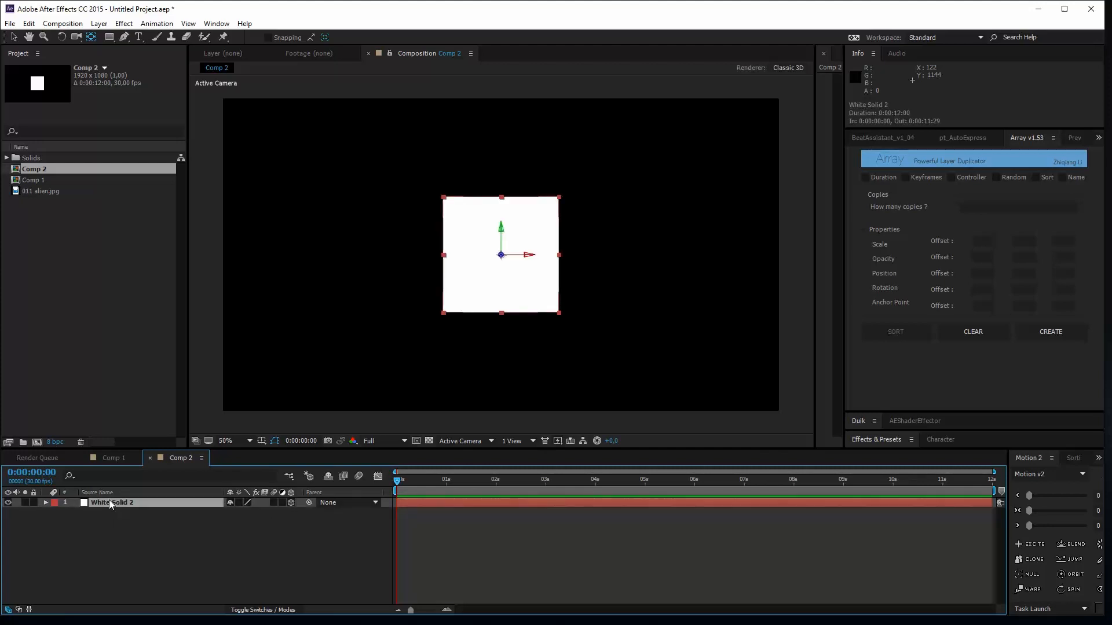
key(p)
click(269, 513)
text(200)
key(Return)
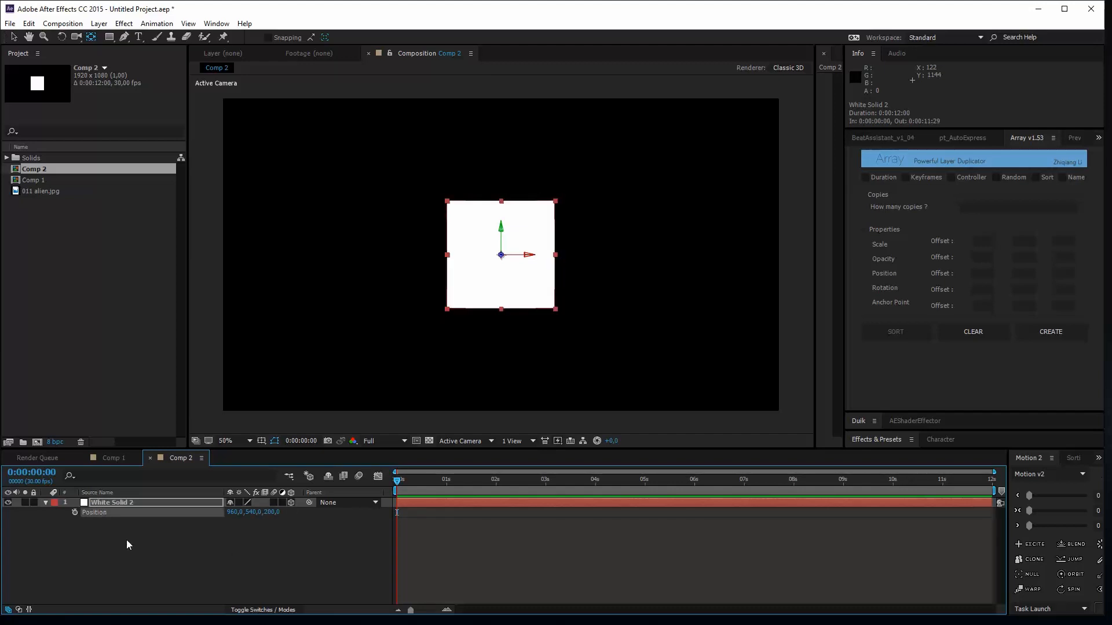
- Duplicate the white solid and set the copy's Z position to -200
click(153, 503)
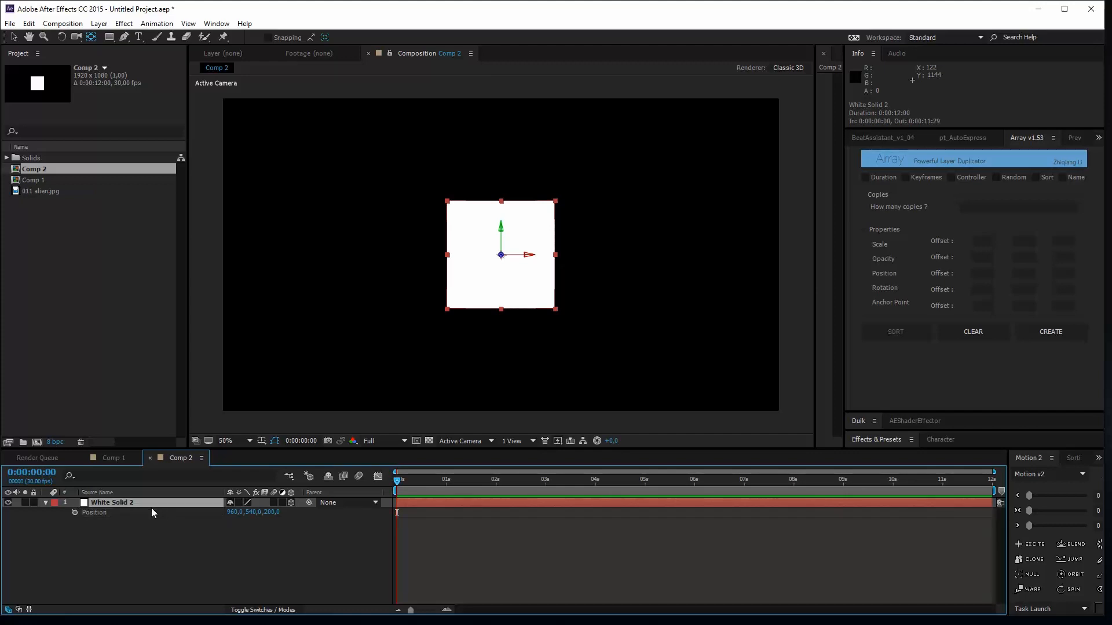
key(ctrl+d)
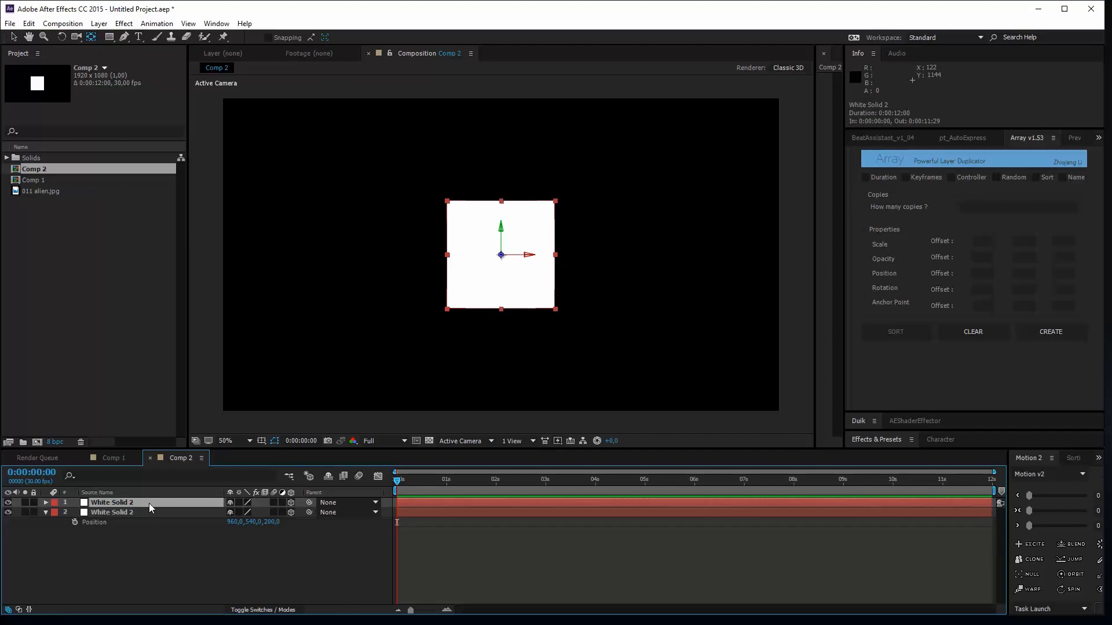
key(p)
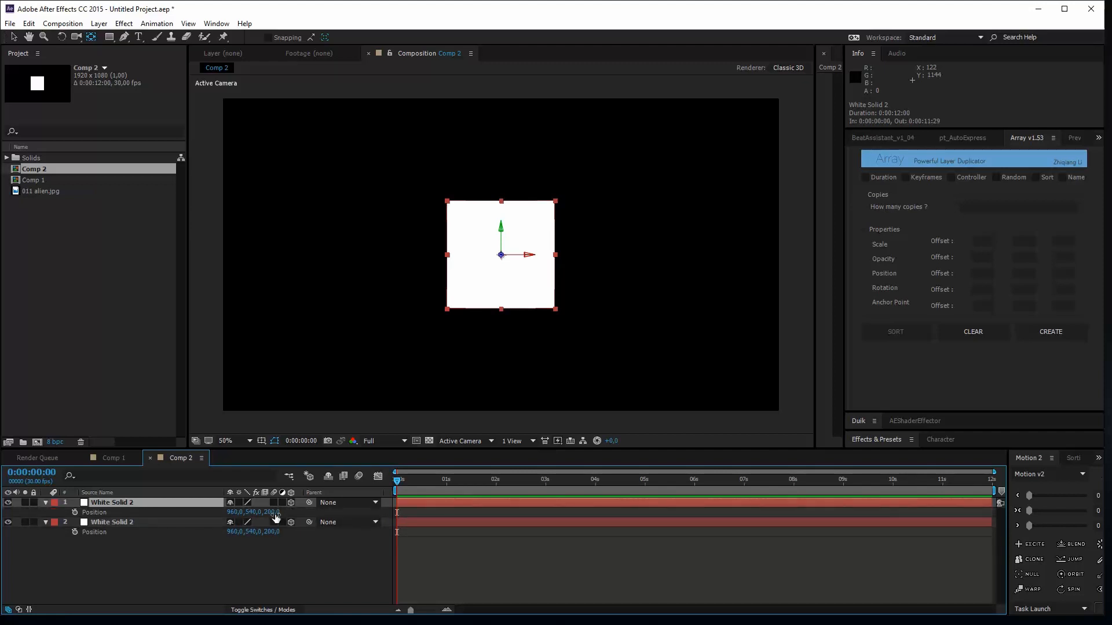
click(272, 512)
text(-200)
key(Return)
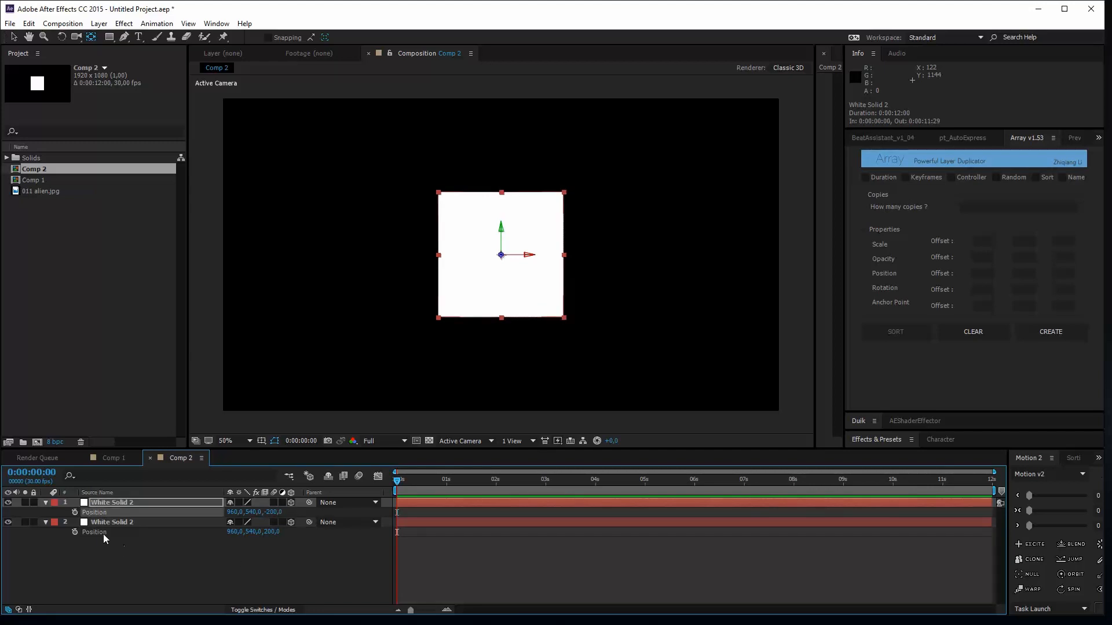
- Switch the composition's 3D view to Custom View 1 and orbit slightly around the two squares
click(476, 443)
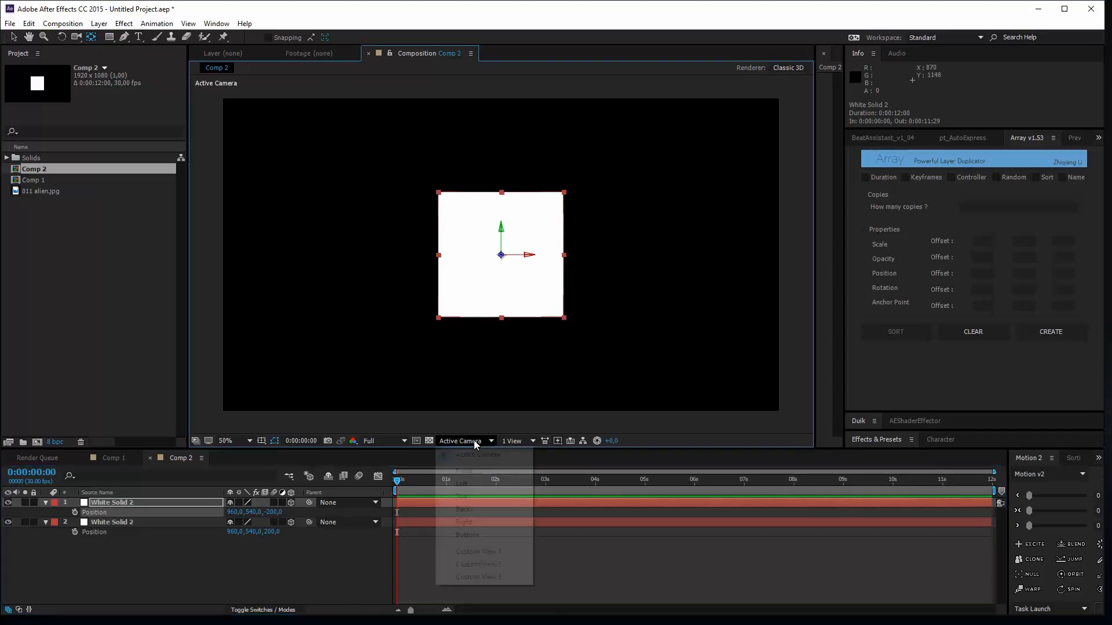
click(477, 552)
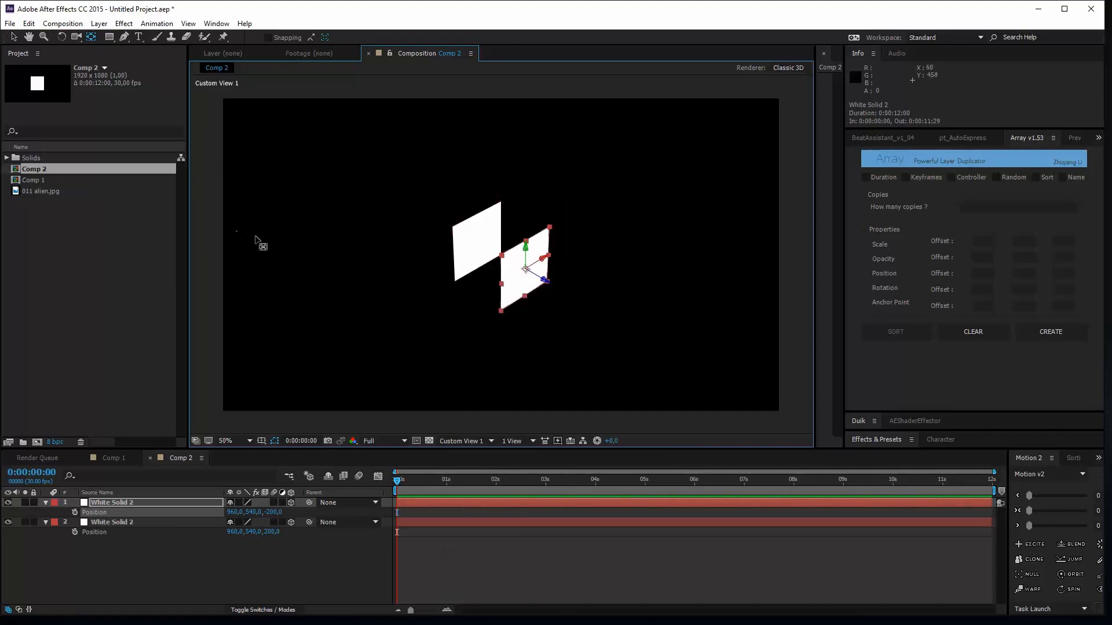
key(c)
mouse_move(314, 181)
mouse_down()
mouse_move(394, 231)
mouse_move(393, 173)
mouse_move(293, 206)
mouse_move(417, 192)
mouse_move(311, 147)
mouse_move(340, 198)
mouse_move(404, 191)
mouse_move(335, 154)
mouse_move(323, 214)
mouse_move(347, 188)
mouse_move(318, 169)
mouse_move(325, 193)
mouse_up()
- Add a null object to the composition and make it a 3D layer
click(119, 560)
right_click(119, 562)
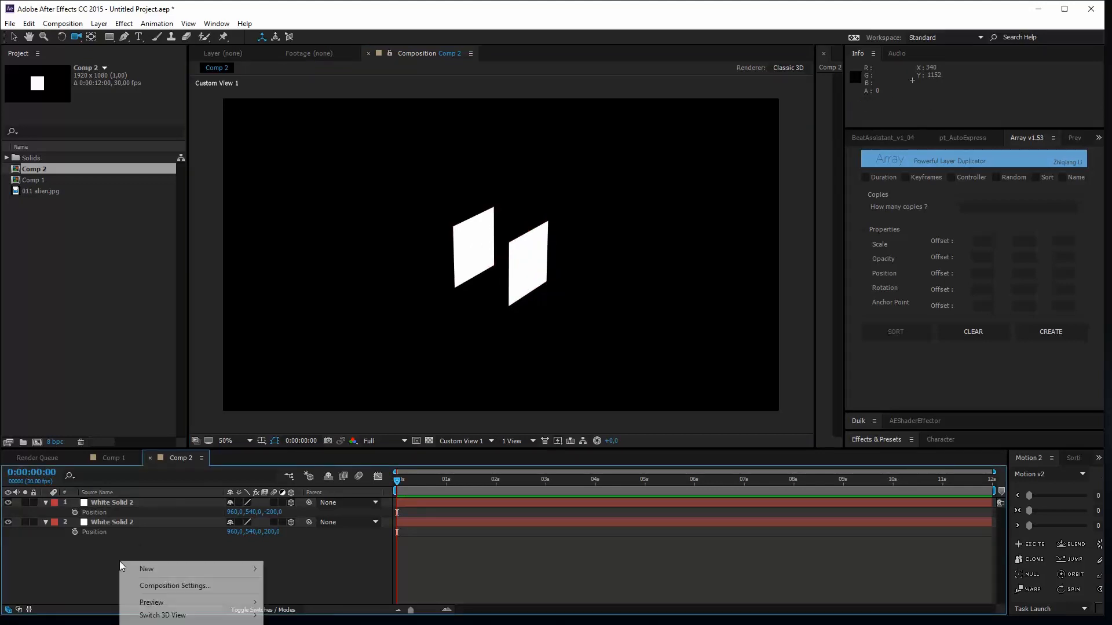
mouse_move(258, 573)
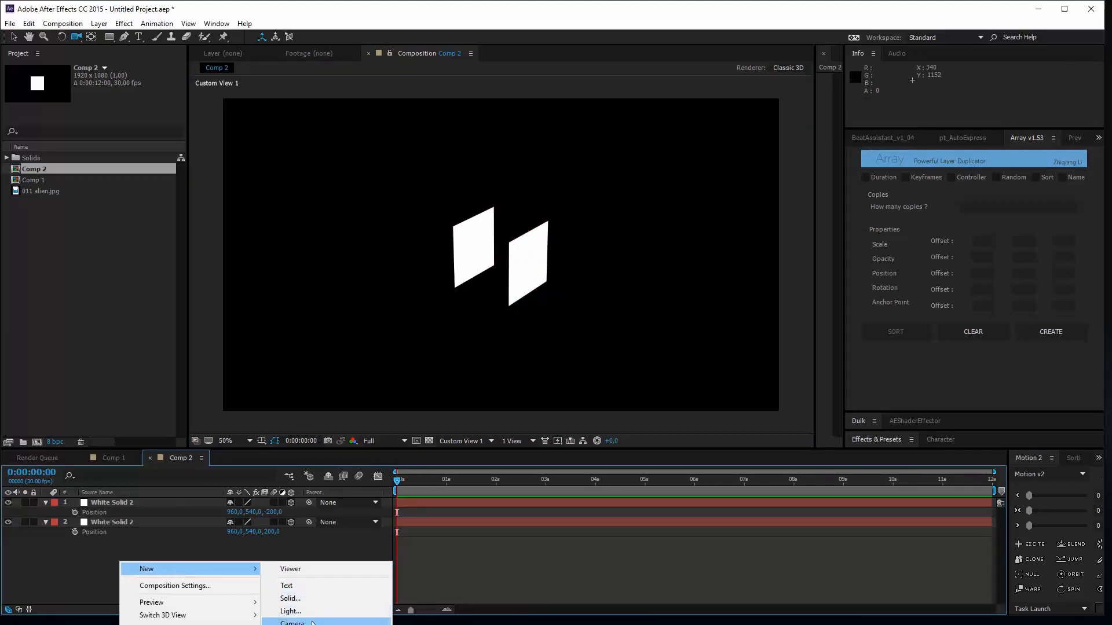
click(293, 624)
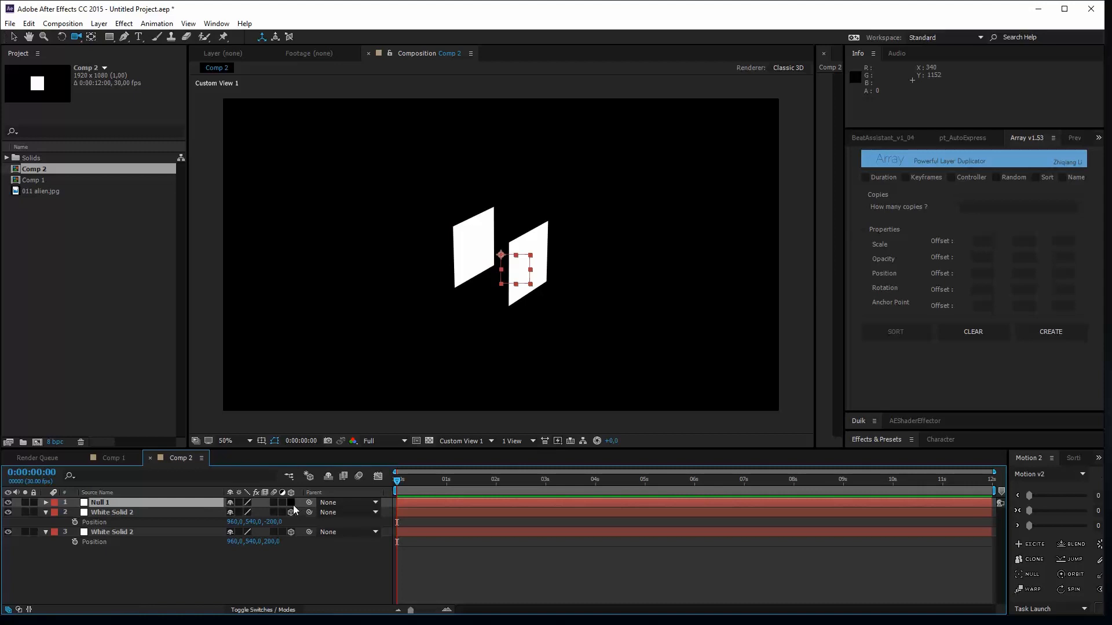
click(292, 502)
- Parent both white solids to the null
click(94, 513)
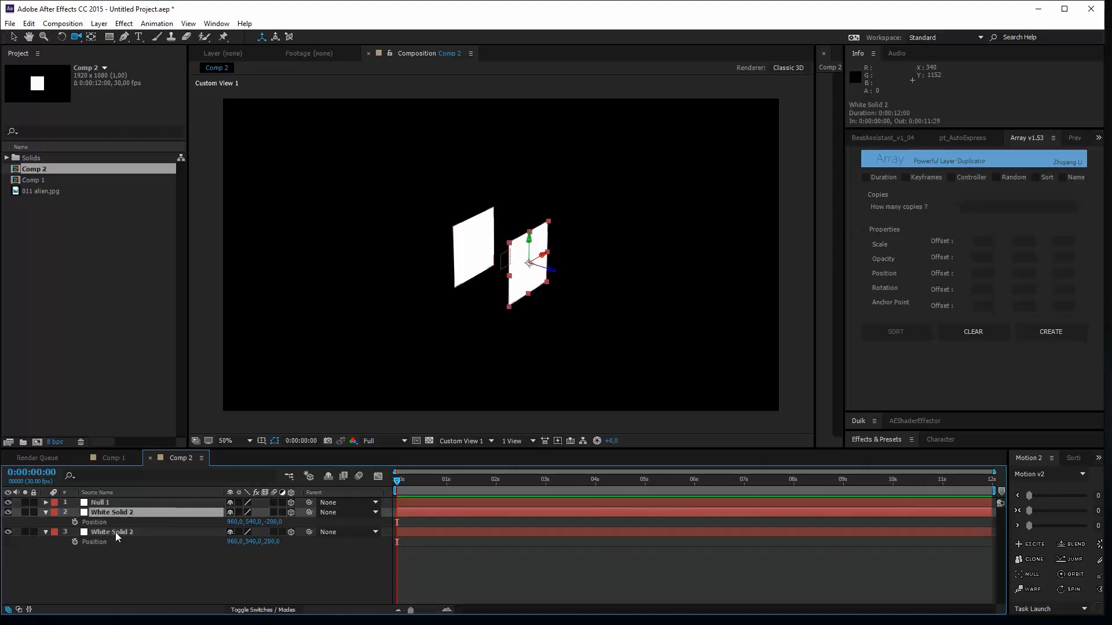
shift+click(141, 531)
drag(309, 513, 97, 504)
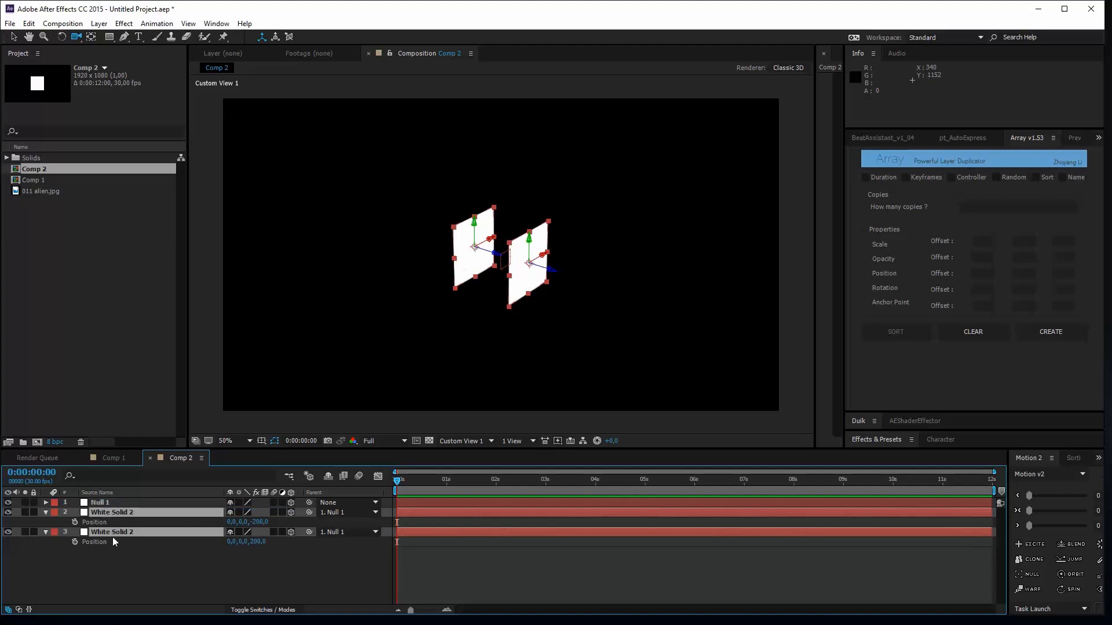
click(119, 558)
- Duplicate the null with its two white solids and place the copies at the bottom of the layer stack
click(97, 504)
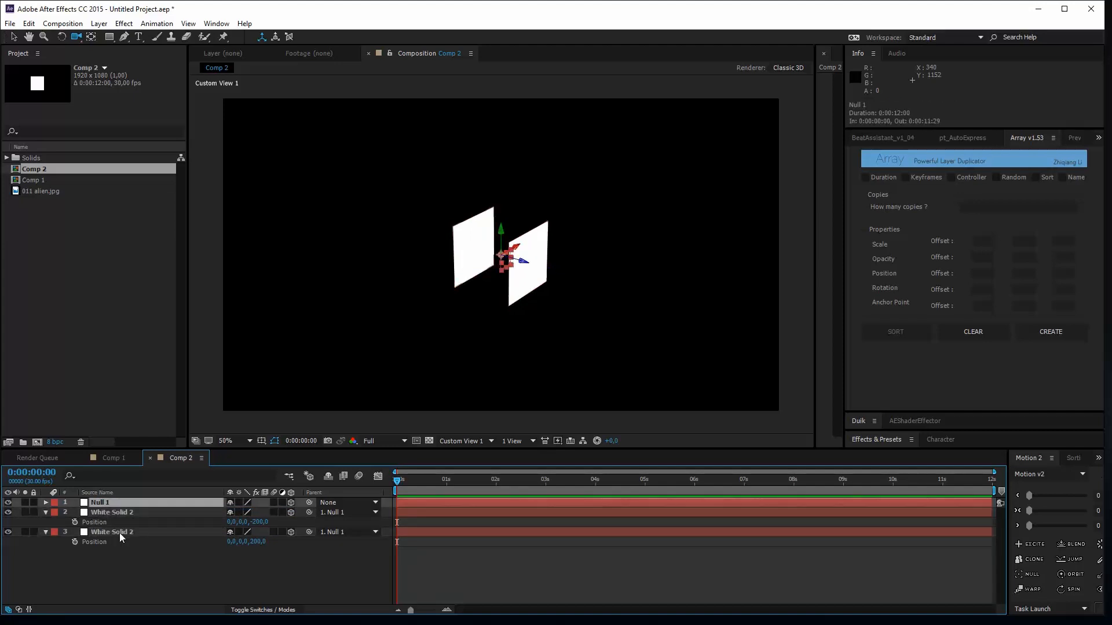
shift+click(119, 533)
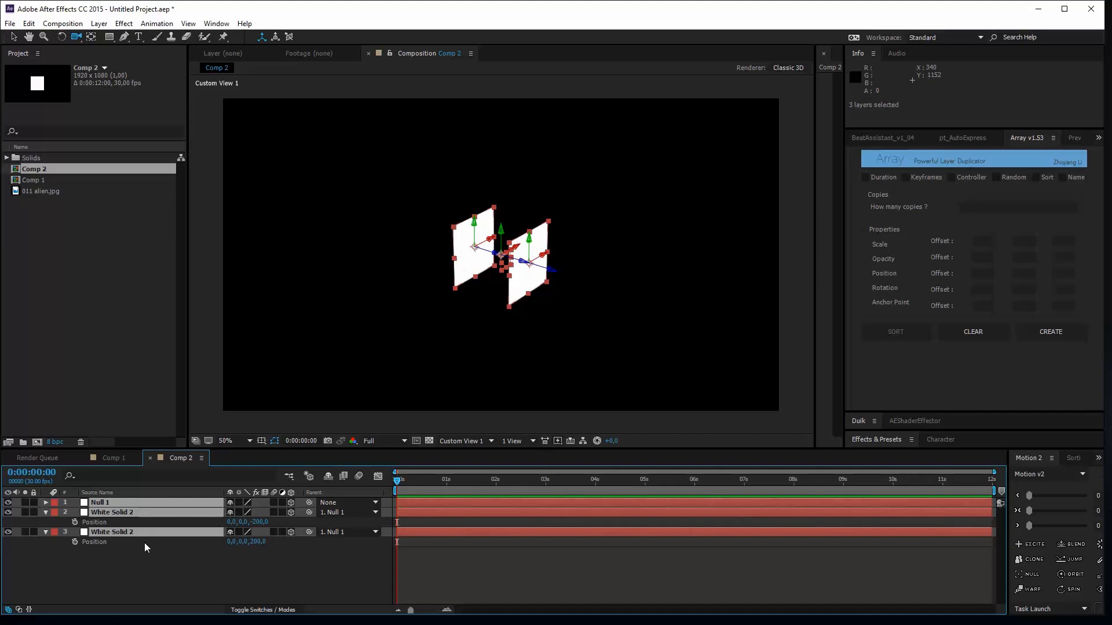
key(ctrl+d)
drag(123, 523, 120, 582)
- Change the label color of the three duplicated layers to yellow
click(57, 554)
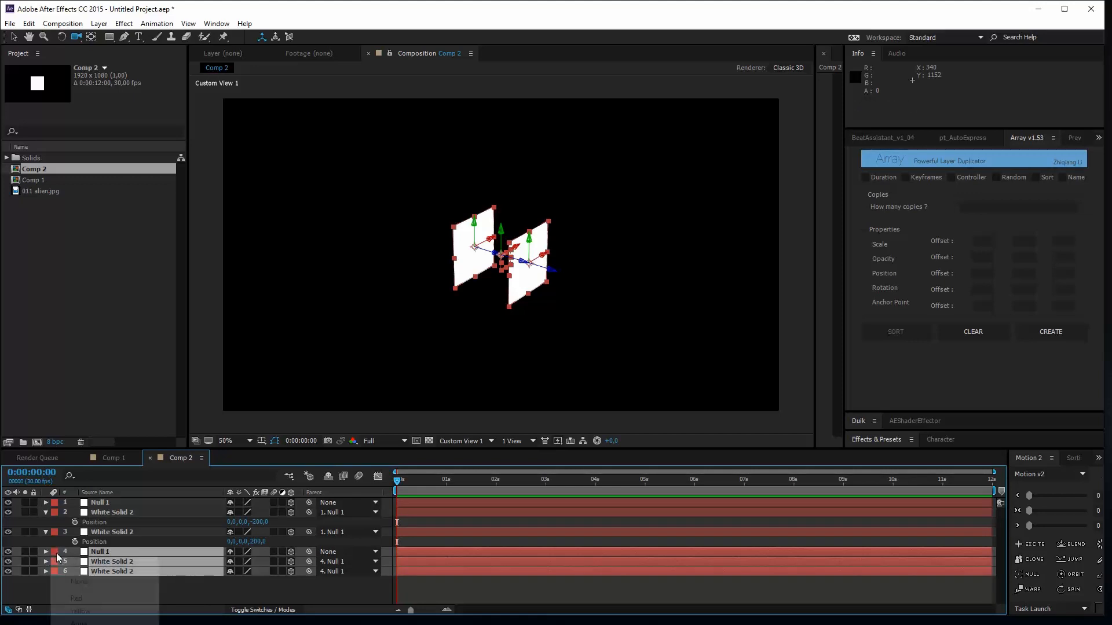
click(96, 615)
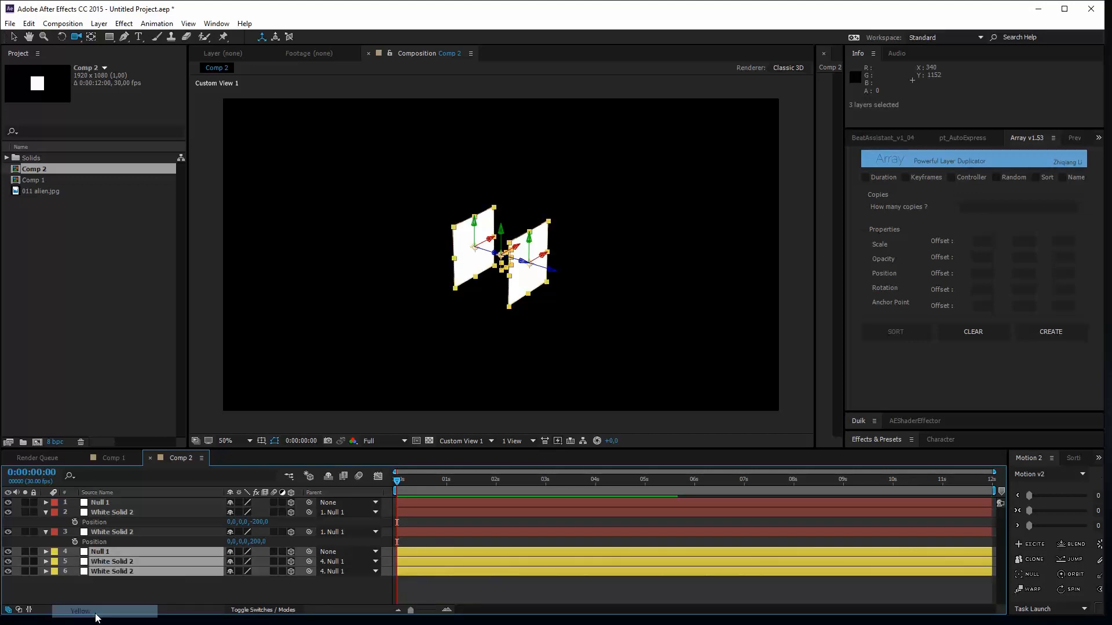
click(183, 586)
- Set the yellow-labeled null's Y rotation to 90° so its solids form two more sides of the cube
click(96, 554)
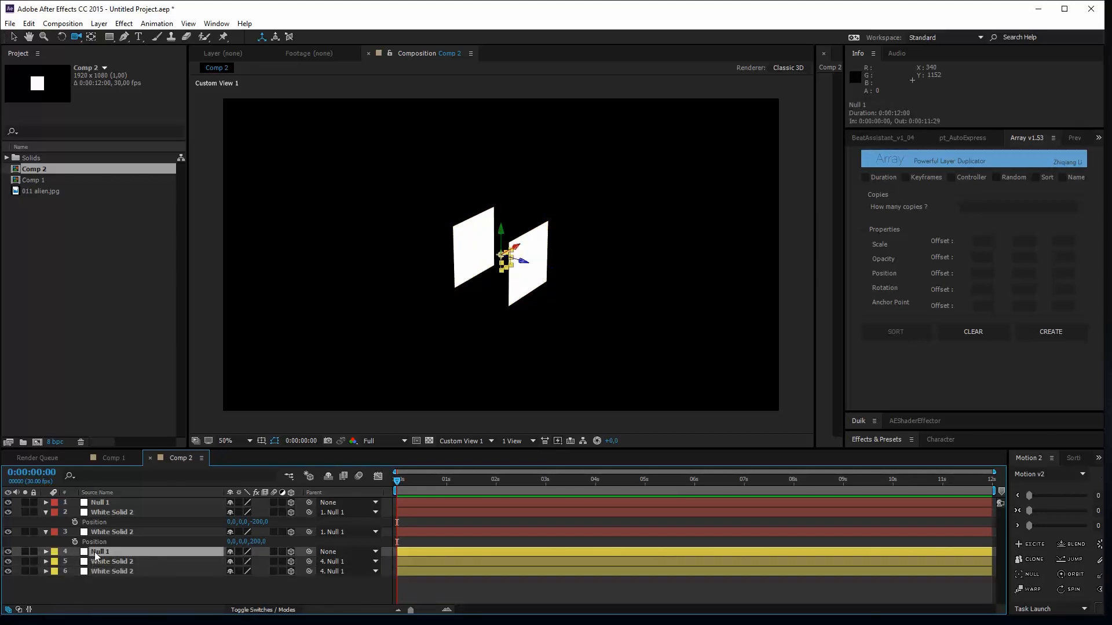
key(r)
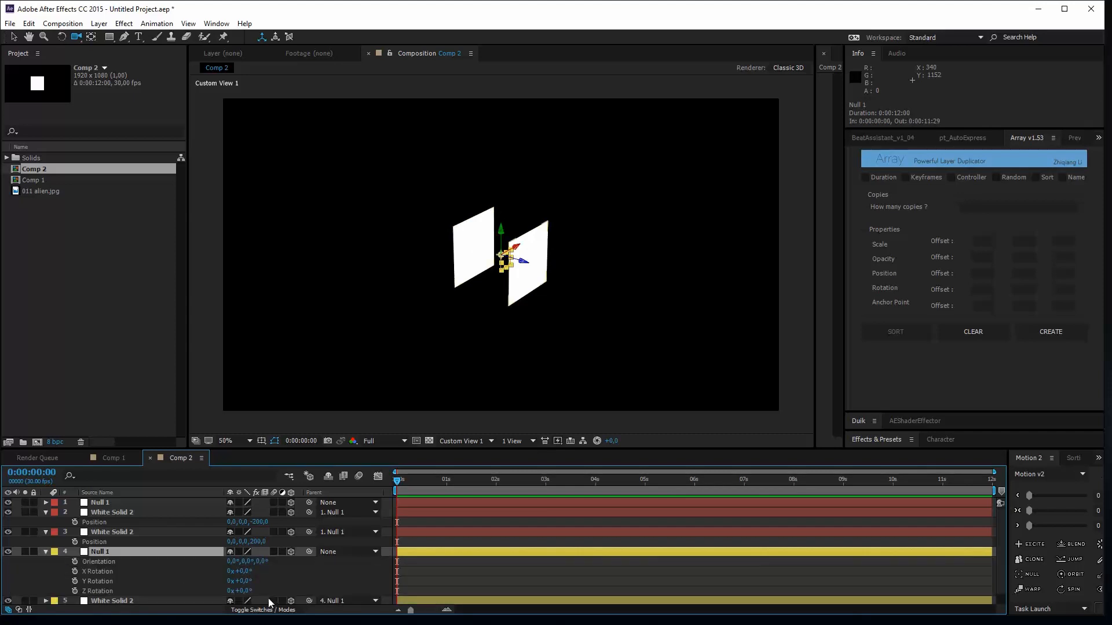
drag(245, 586, 293, 584)
click(246, 582)
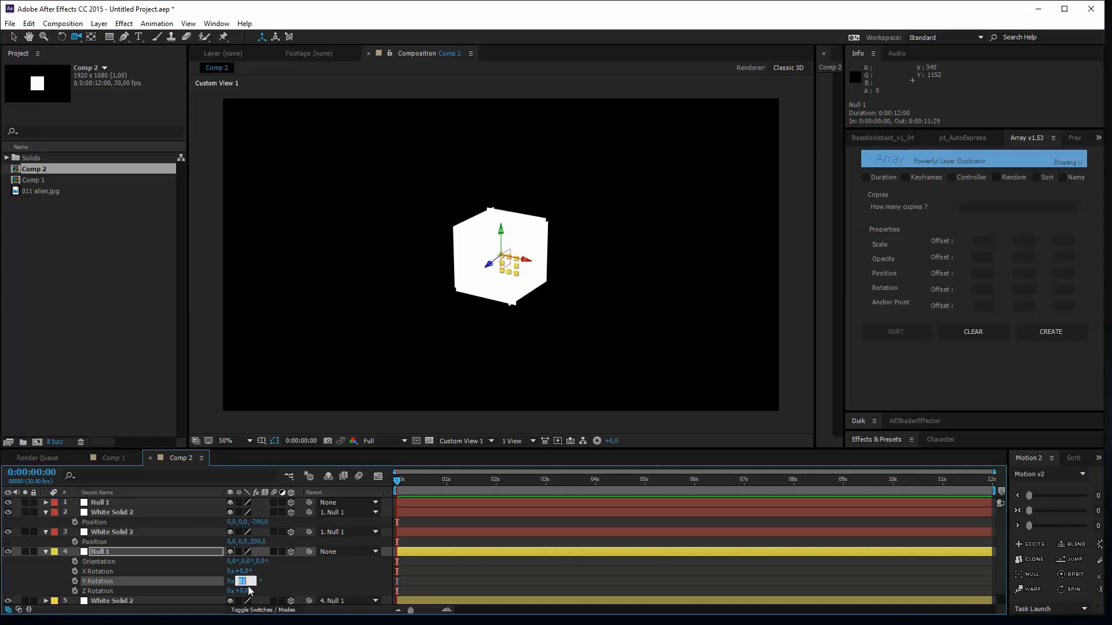
text(90)
key(Return)
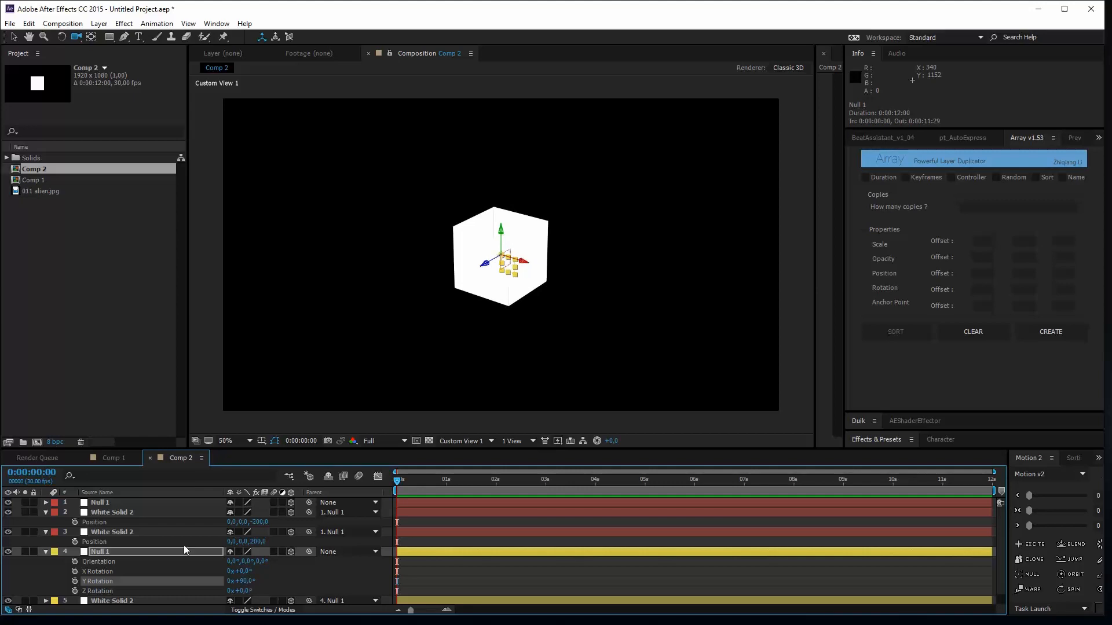
- Duplicate the yellow null with its two solids and place the copies directly above the yellow originals
scroll(122, 524, down, 1)
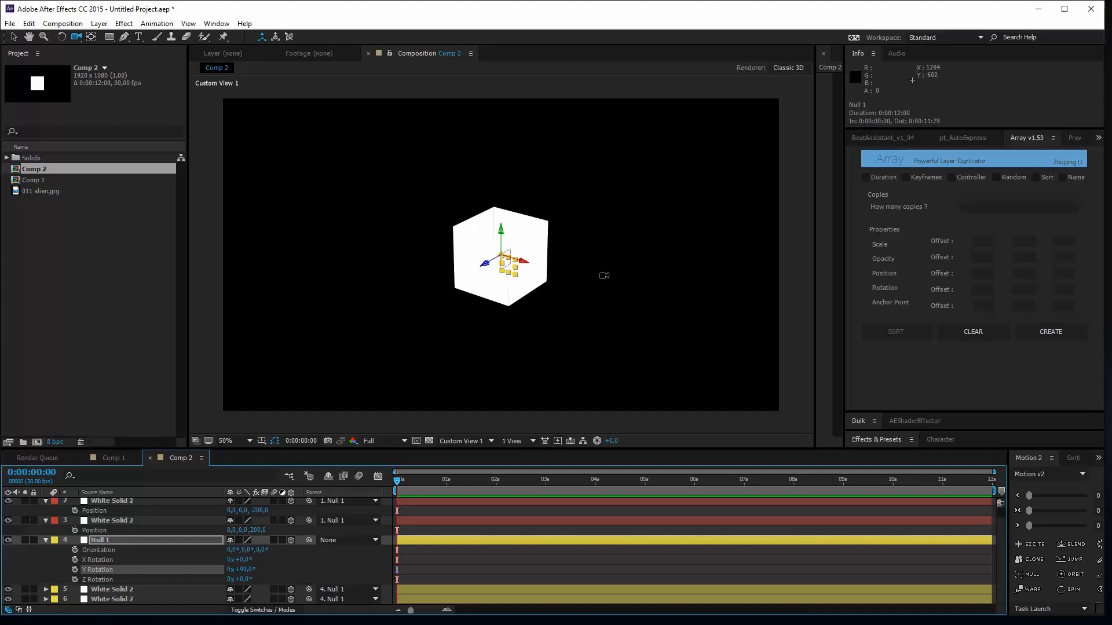
key(c)
drag(609, 221, 561, 280)
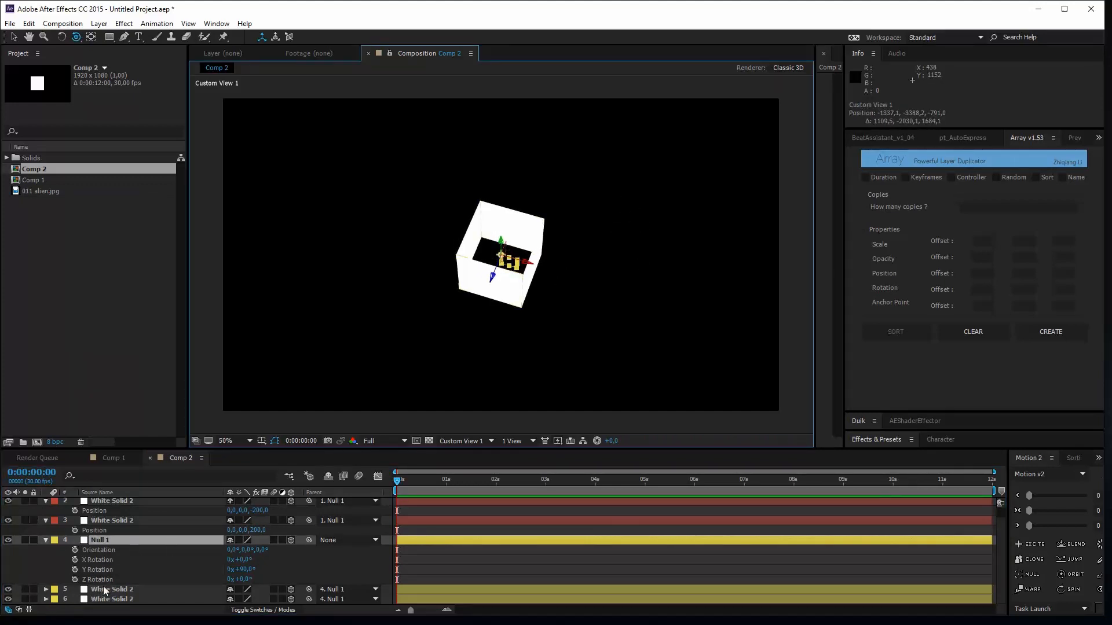
click(122, 520)
click(110, 539)
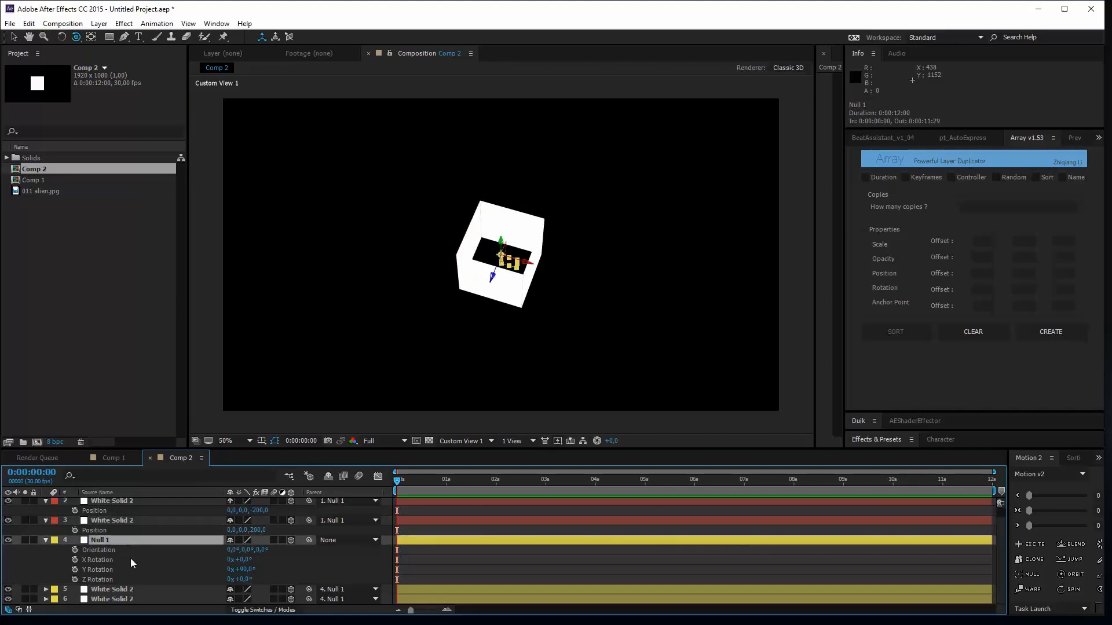
shift+click(127, 600)
key(ctrl+d)
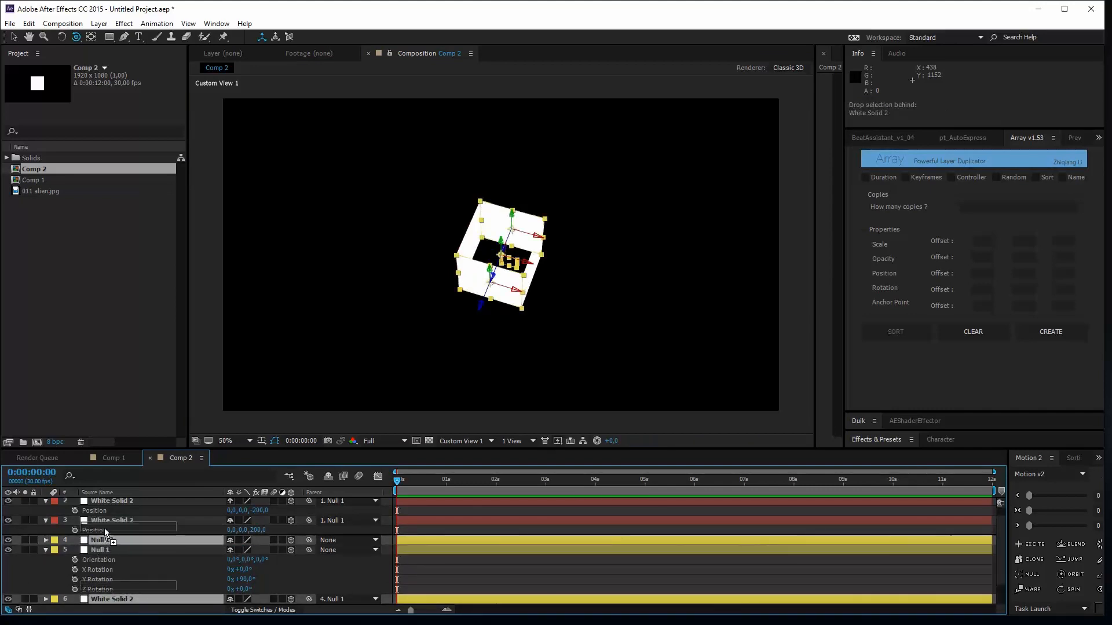
drag(48, 534, 50, 539)
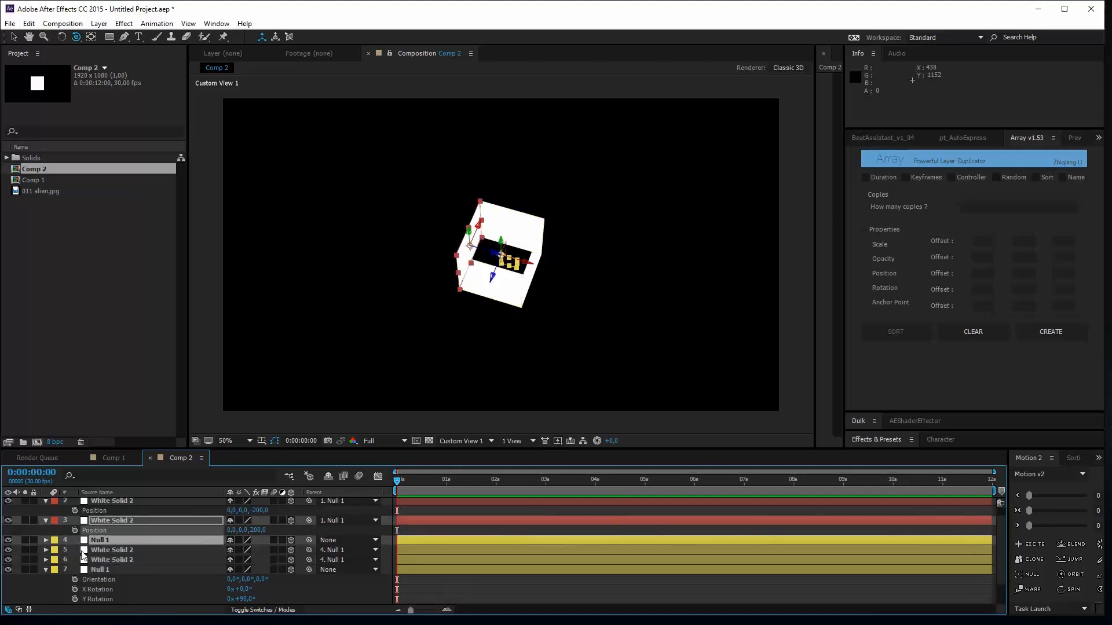
- Change the label color of the new null and its two solids to blue
click(107, 564)
shift+click(104, 540)
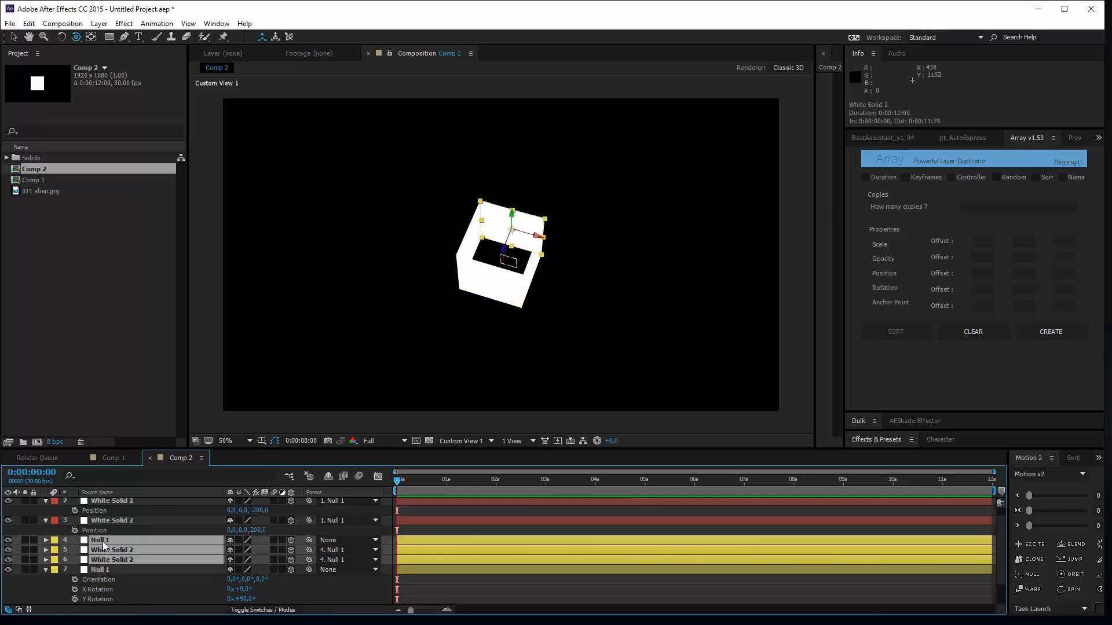
click(54, 540)
click(79, 624)
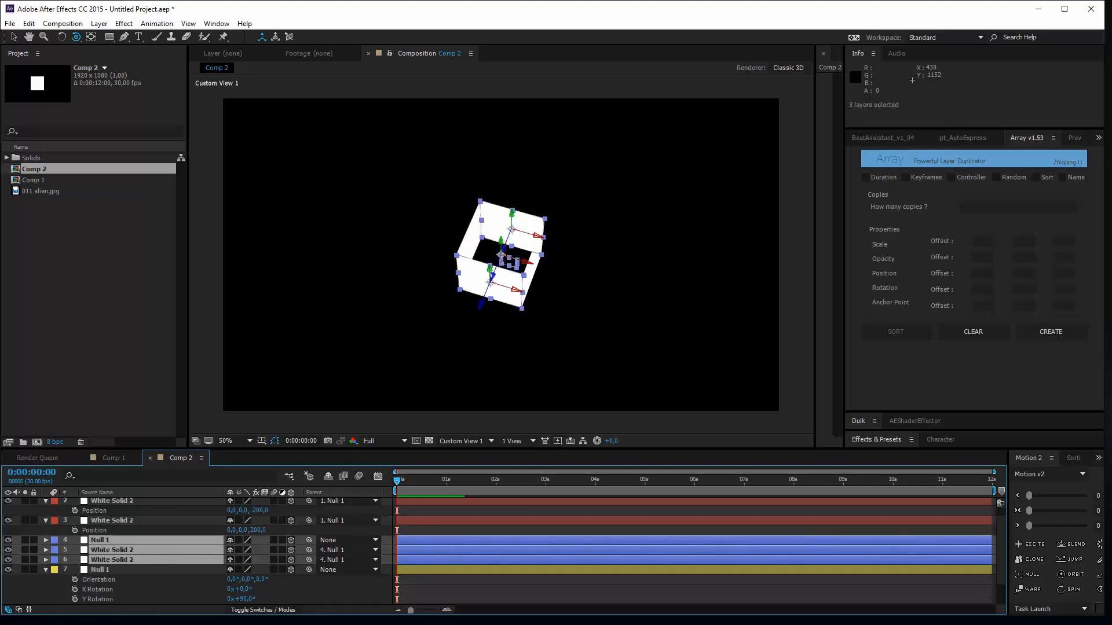
- Show the rotation properties of the blue-labeled null
click(474, 503)
click(460, 541)
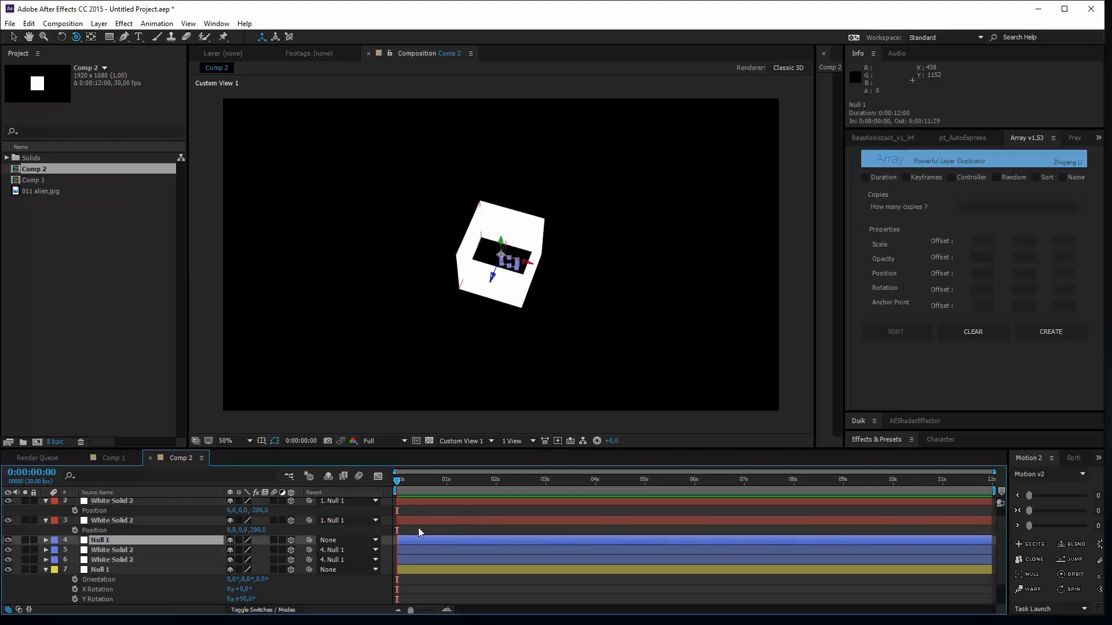
key(r)
drag(243, 560, 268, 587)
key(ctrl+z)
key(ctrl+z)
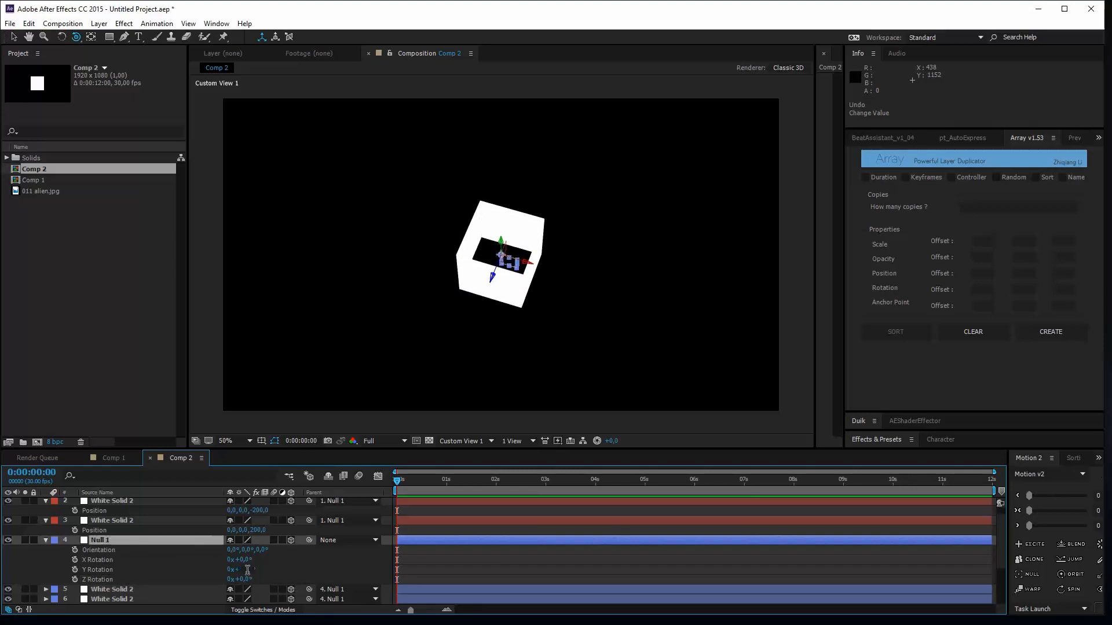
- Set the blue null's Y rotation to 0° and its X rotation to 90° to close the cube's open sides
click(247, 570)
key(Return)
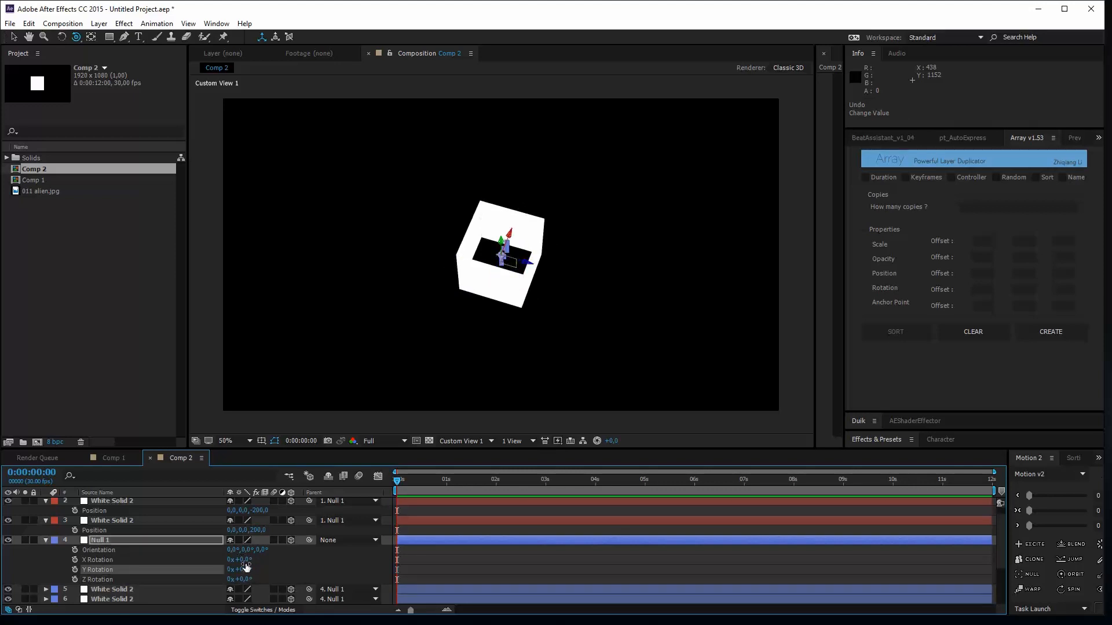
drag(247, 563, 249, 560)
click(246, 560)
text(90)
key(Return)
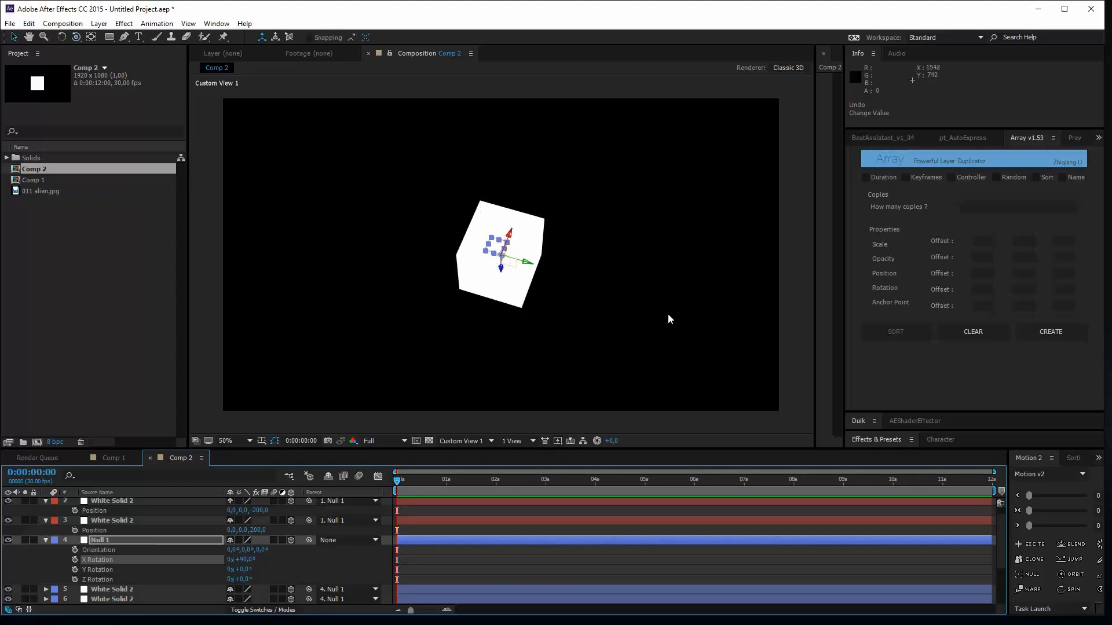
- Collapse the open properties of the solids and nulls in the timeline
drag(665, 315, 544, 260)
click(110, 500)
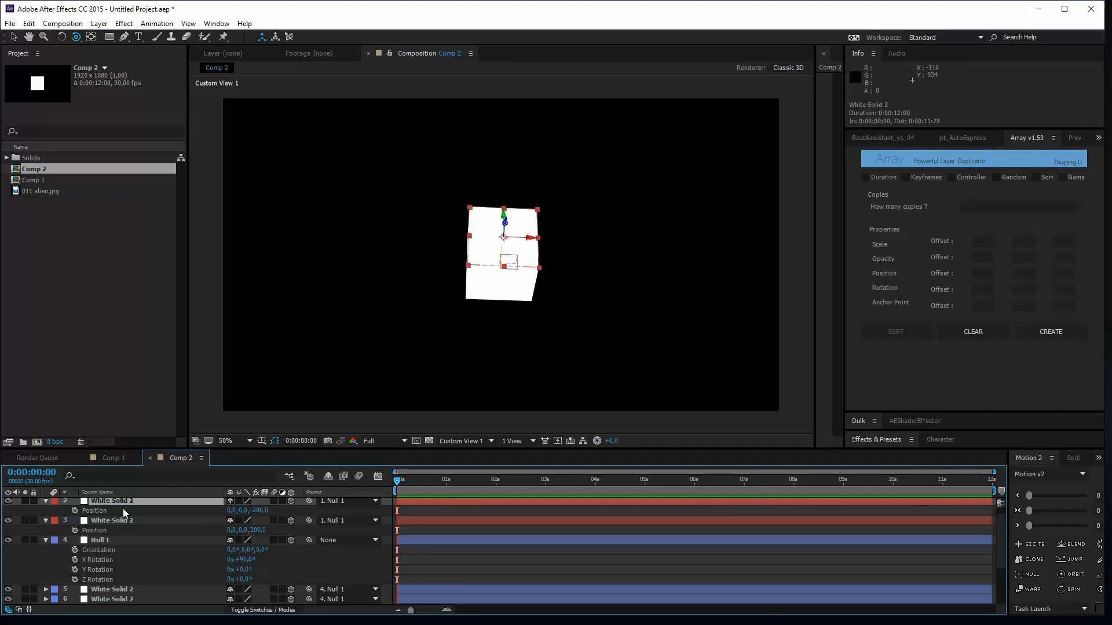
click(46, 501)
click(44, 511)
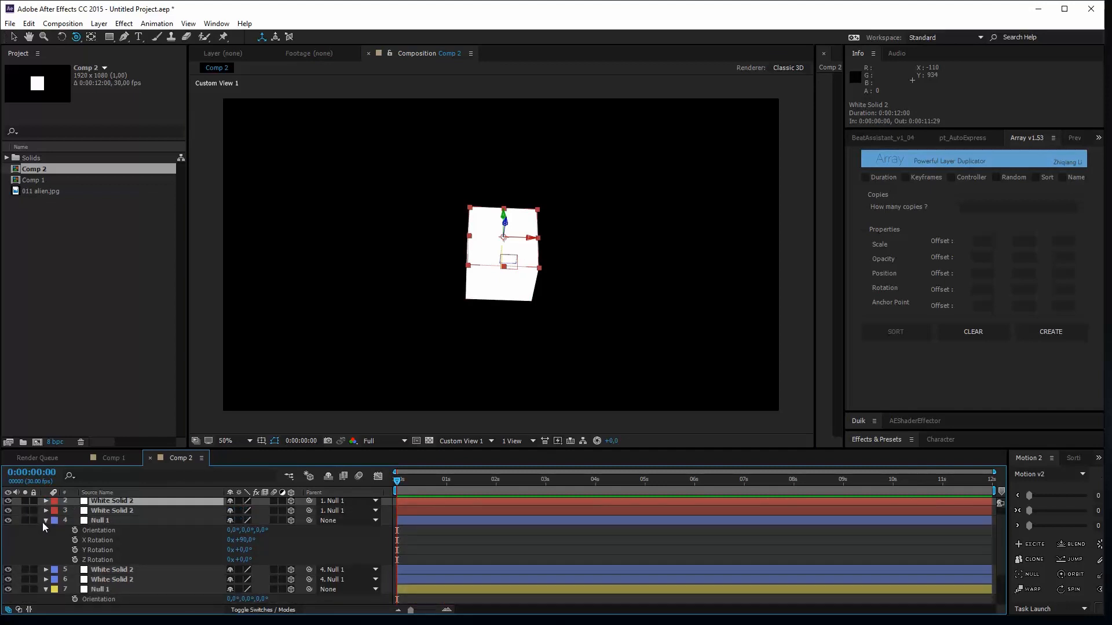
click(46, 521)
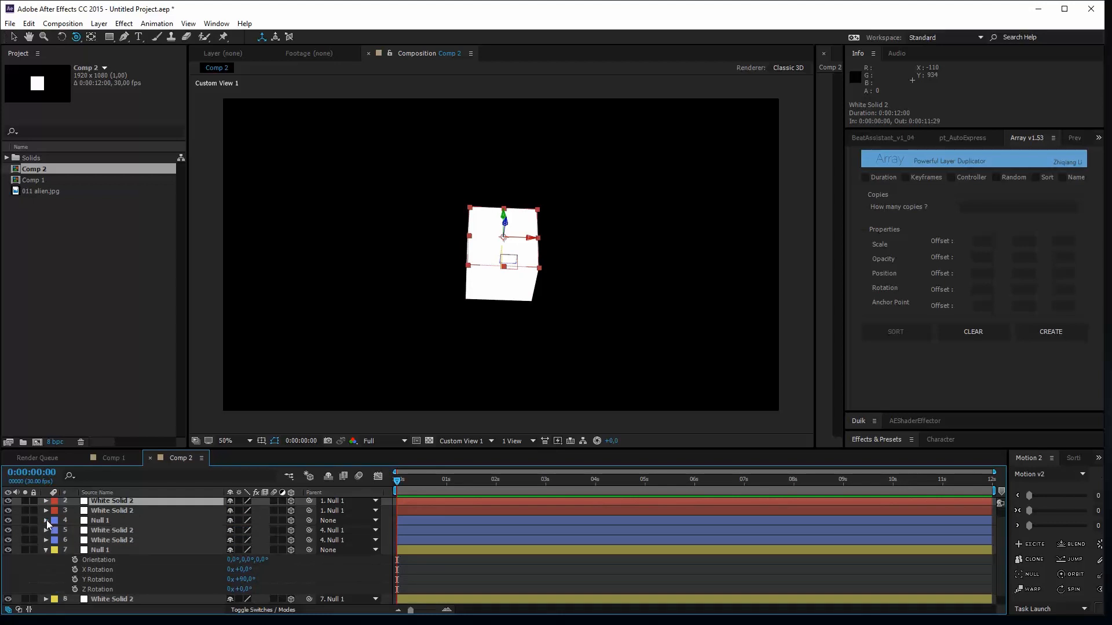
click(45, 551)
click(130, 592)
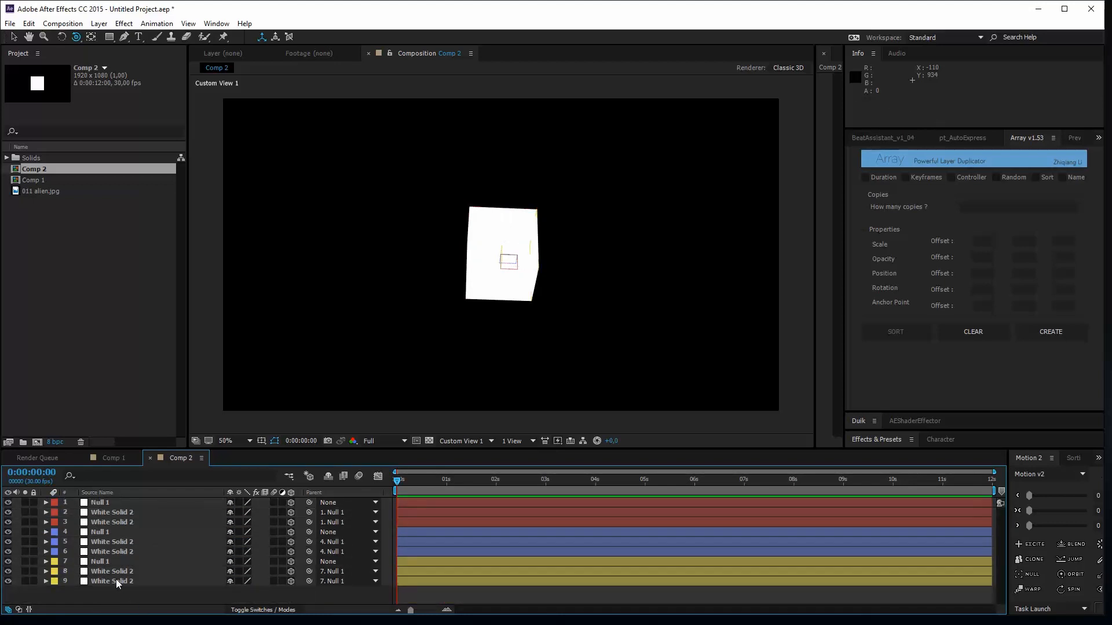
- Pre-compose all nine null and solid layers of Comp 2 into a new composition named "3D+cube"
click(115, 579)
shift+click(107, 501)
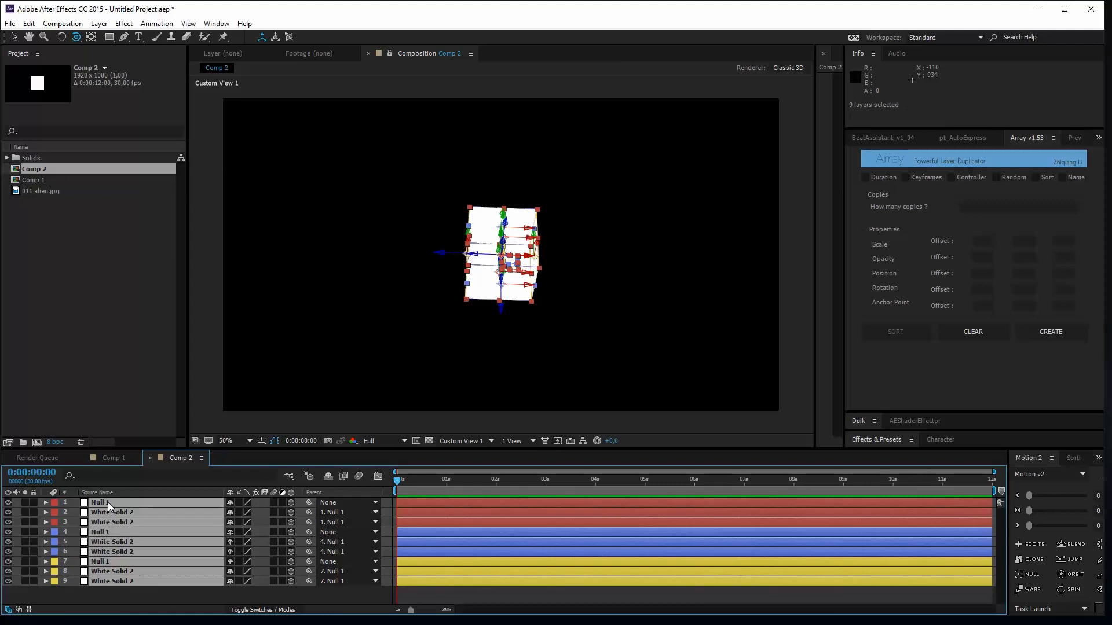
key(ctrl+shift+c)
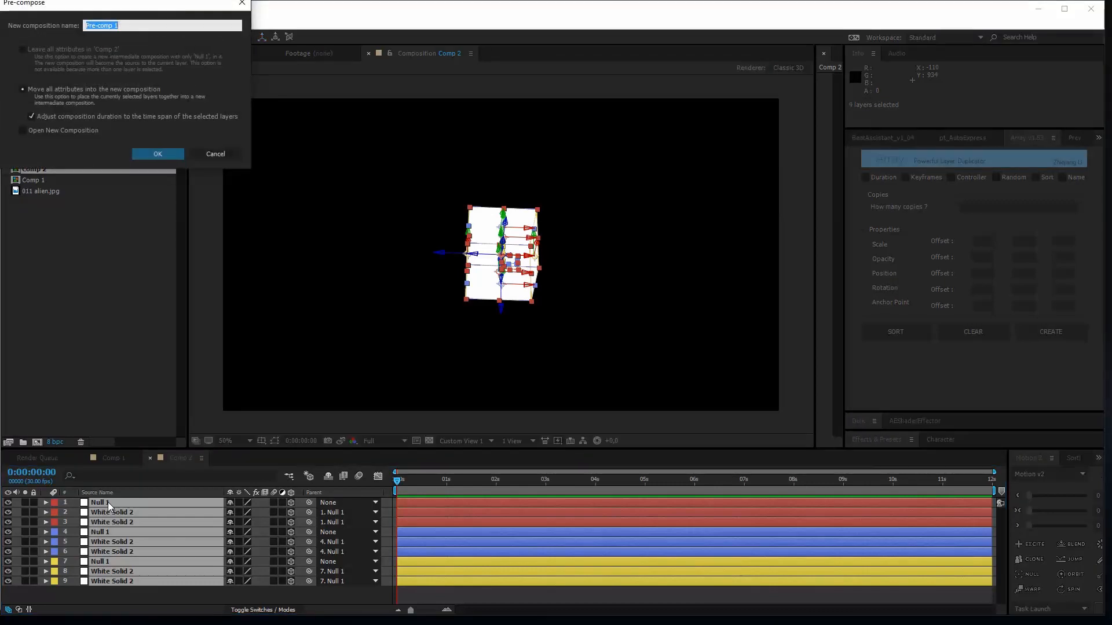
text(3D+cube)
key(Return)
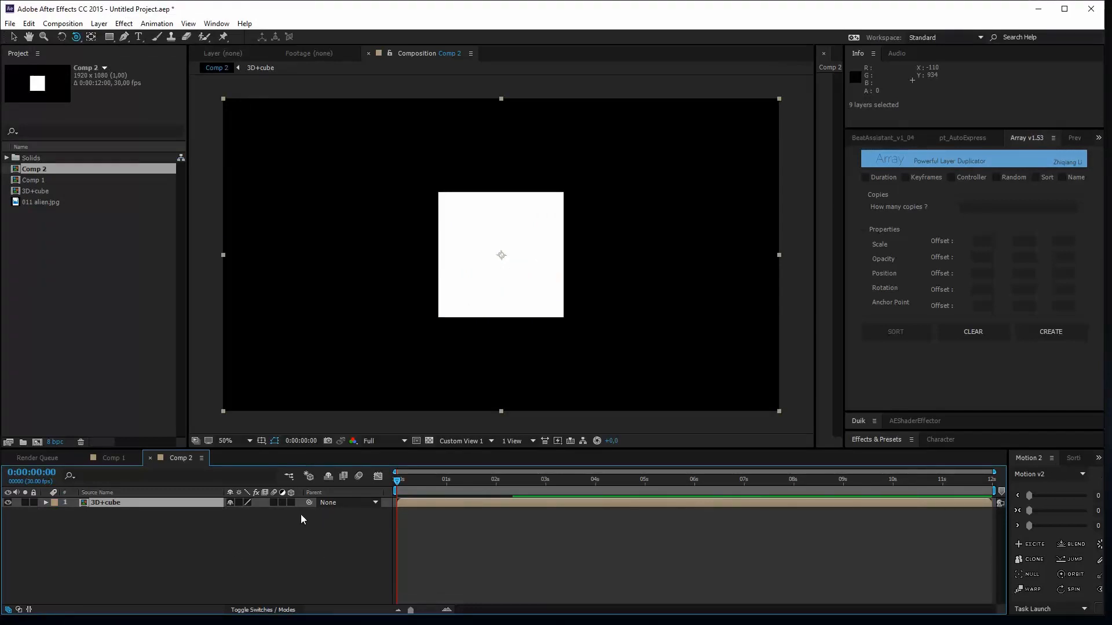
click(314, 532)
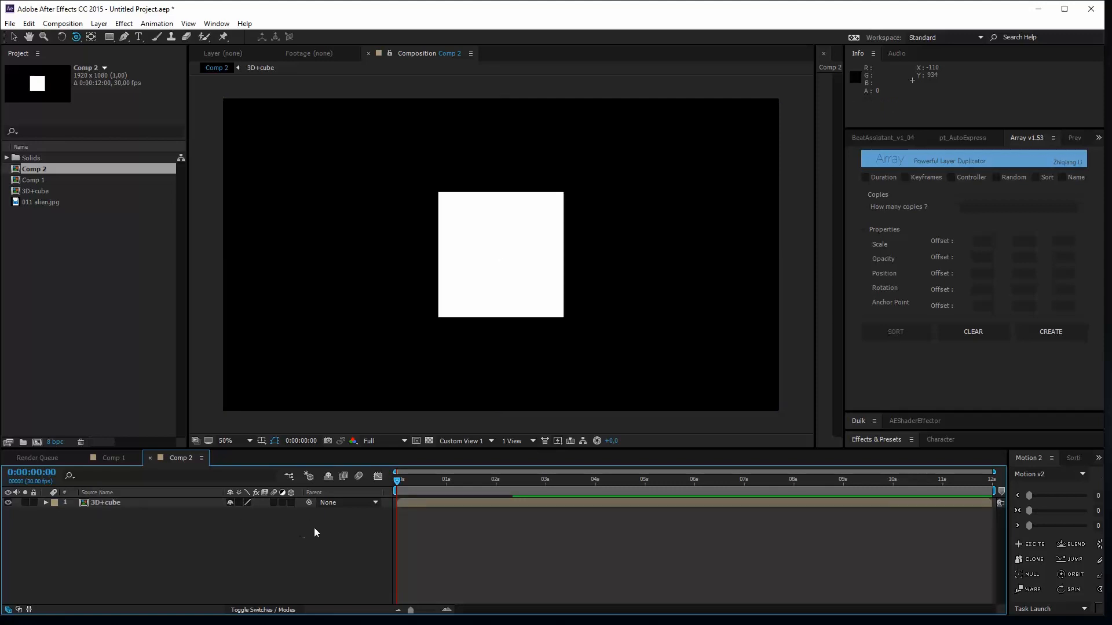
- Make the nested 3D+cube layer in Comp 2 a 3D layer
click(291, 502)
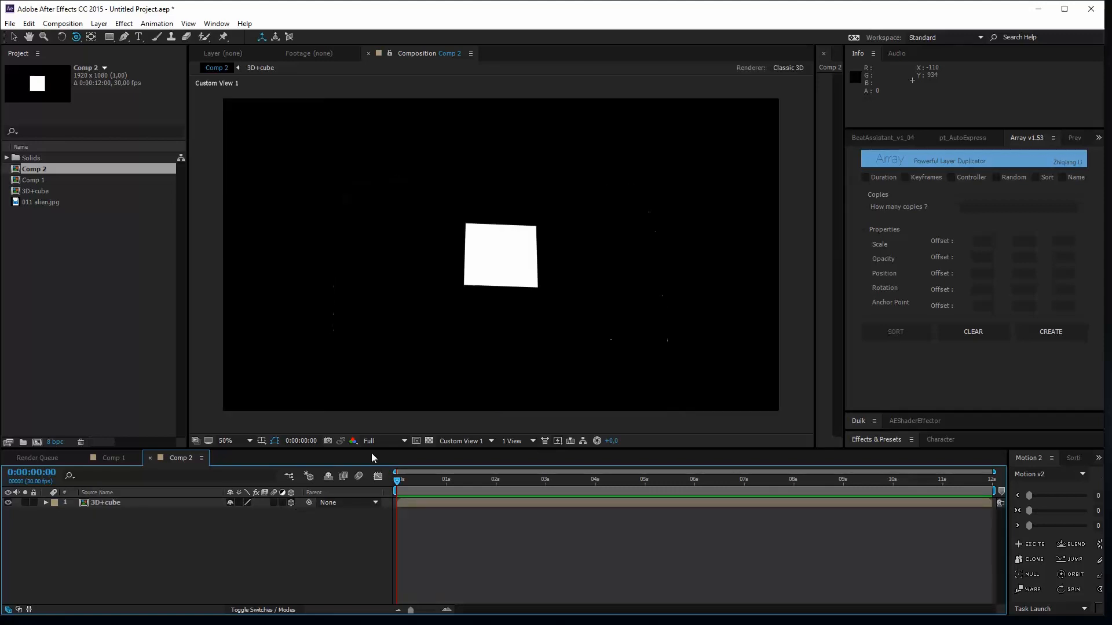
key(c)
key(c)
key(c)
drag(374, 238, 399, 250)
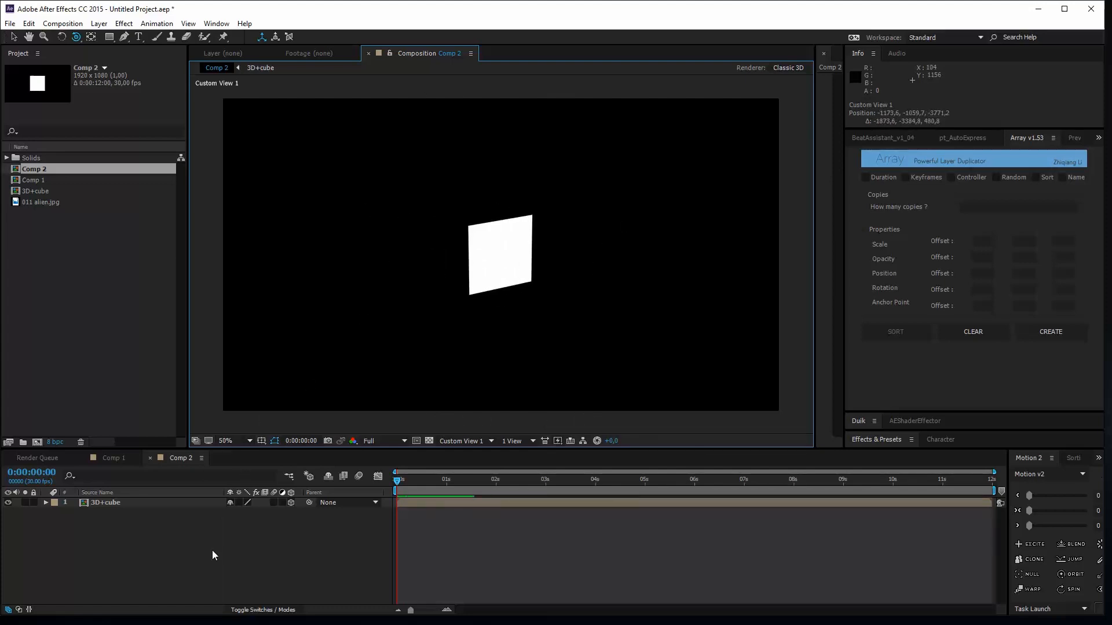
- Enable Collapse Transformations on the 3D+cube layer so the nested faces render as a cube
click(114, 505)
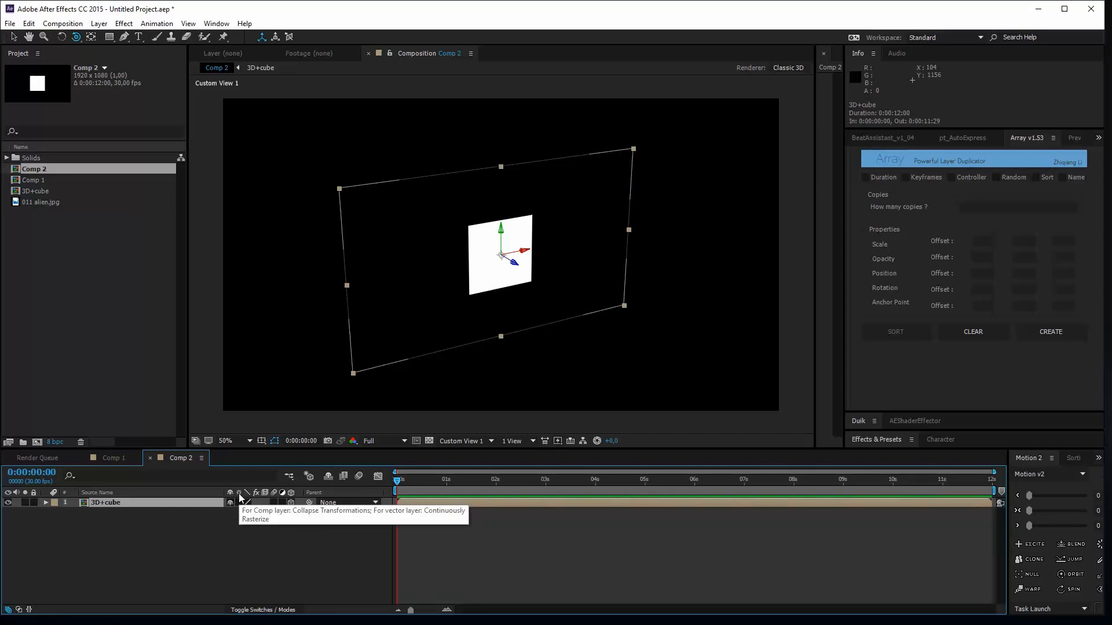
click(239, 502)
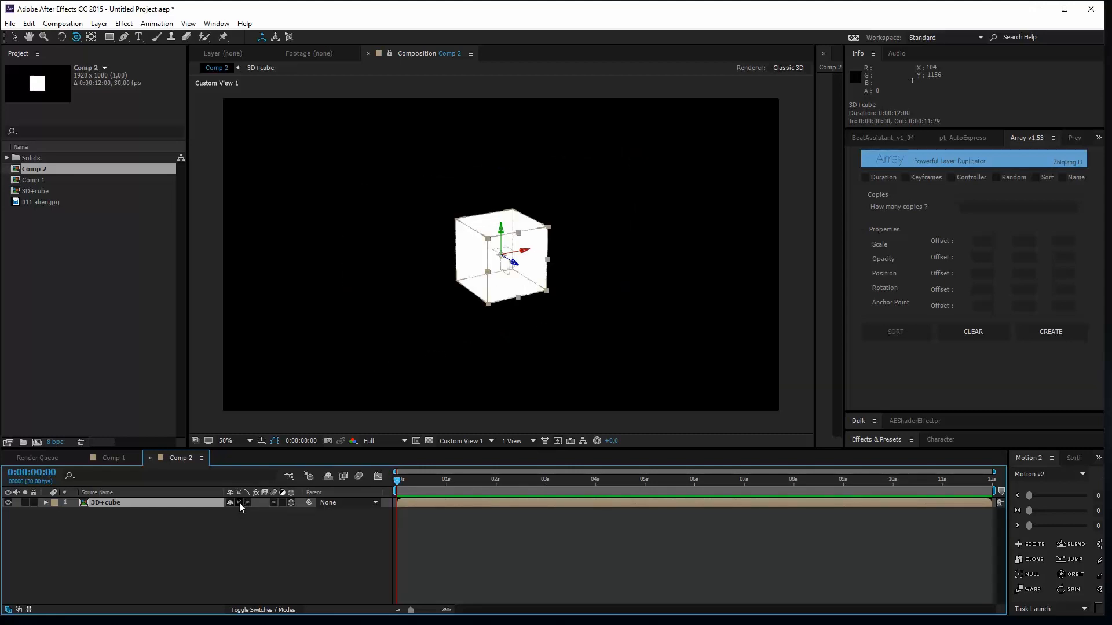
key(c)
key(c)
key(c)
drag(376, 211, 381, 162)
drag(474, 137, 464, 244)
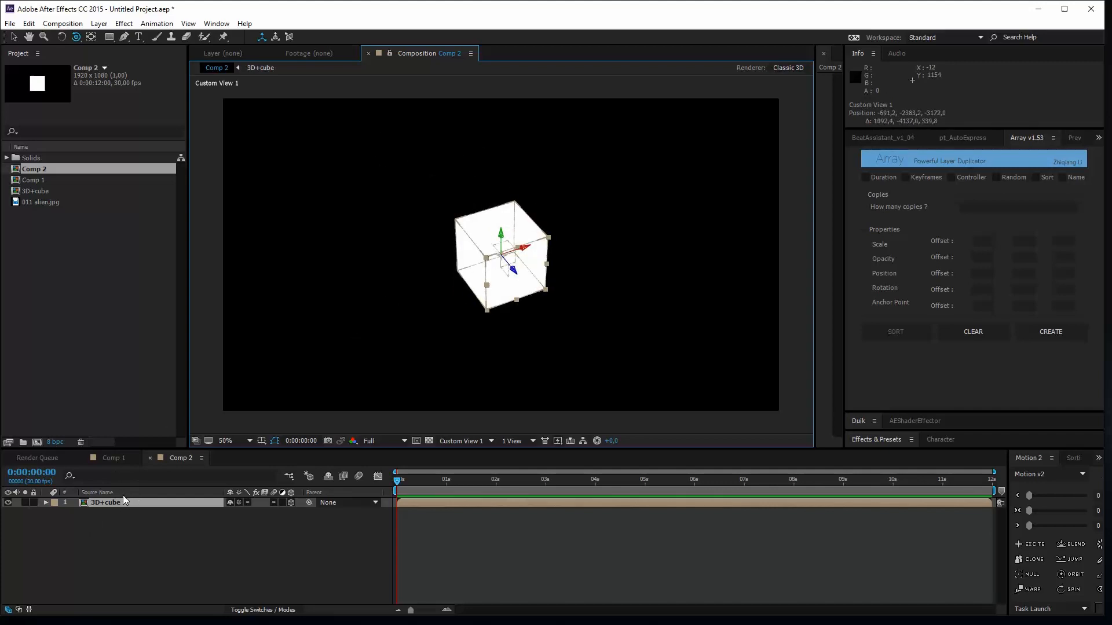
- Shift the 3D+cube layer slightly in depth, try a Y orientation change, and undo that rotation
key(p)
click(276, 516)
key(r)
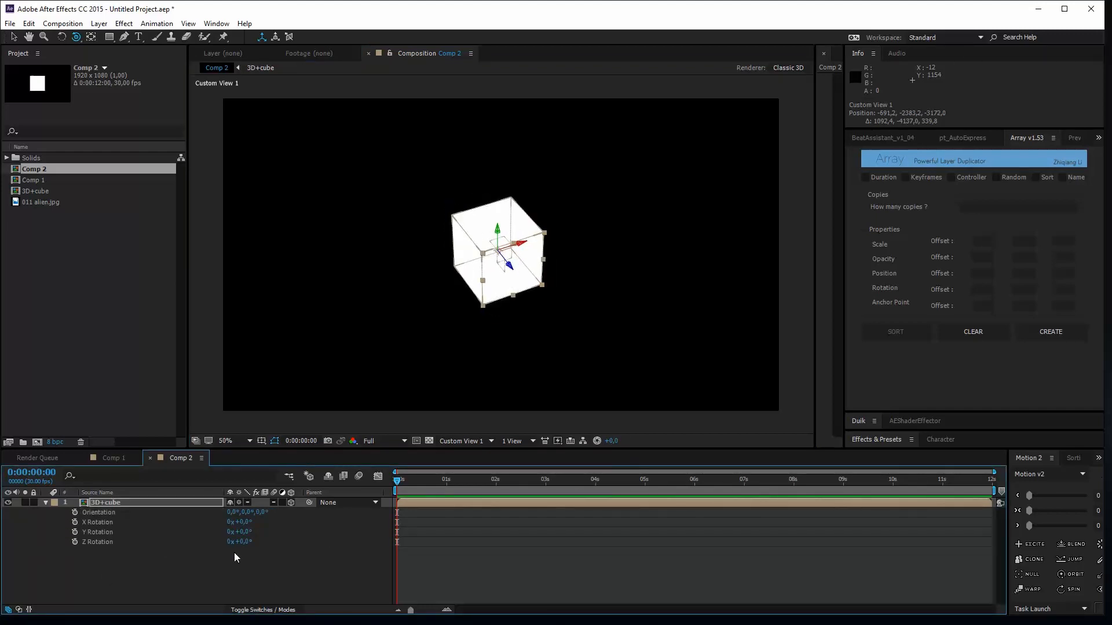
drag(248, 512, 262, 510)
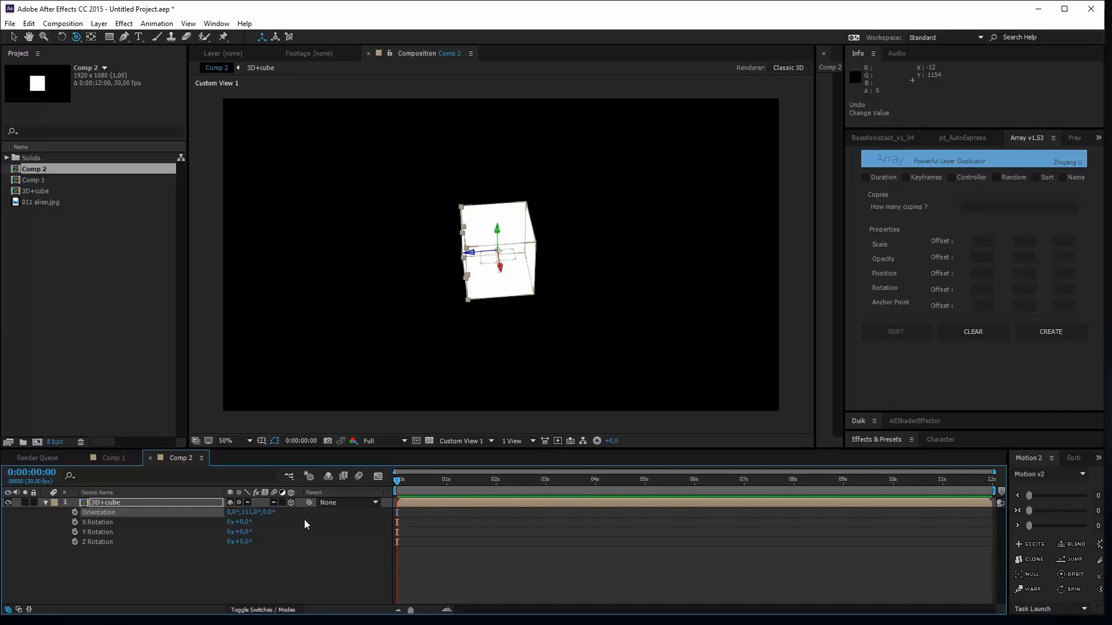
key(ctrl+z)
- Add a spot light to Comp 2 with an intensity of 100%
right_click(138, 583)
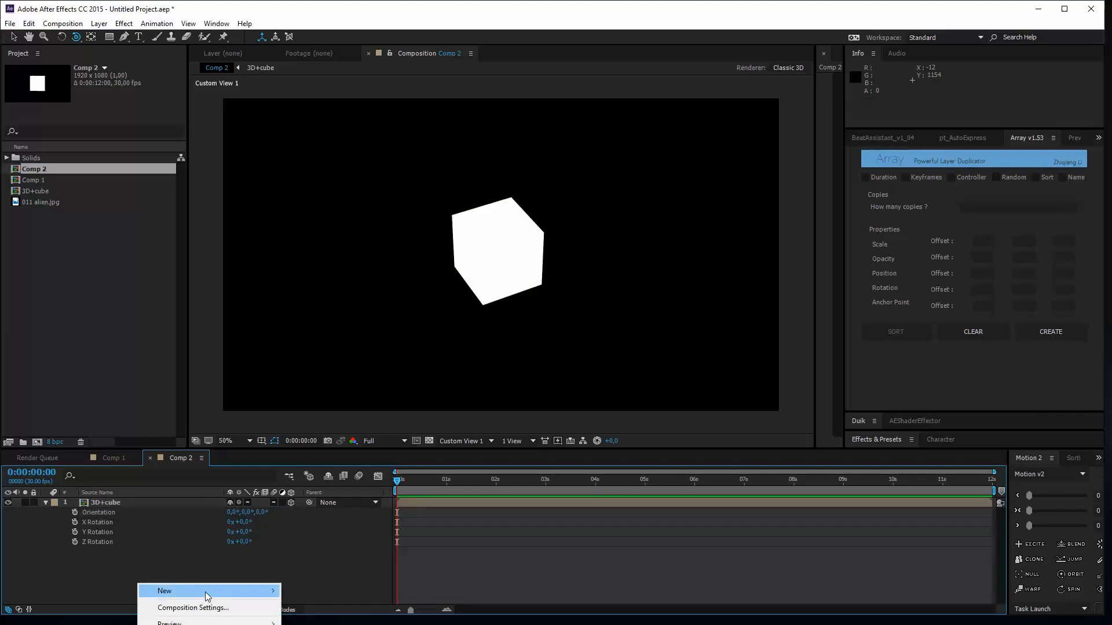
mouse_move(203, 592)
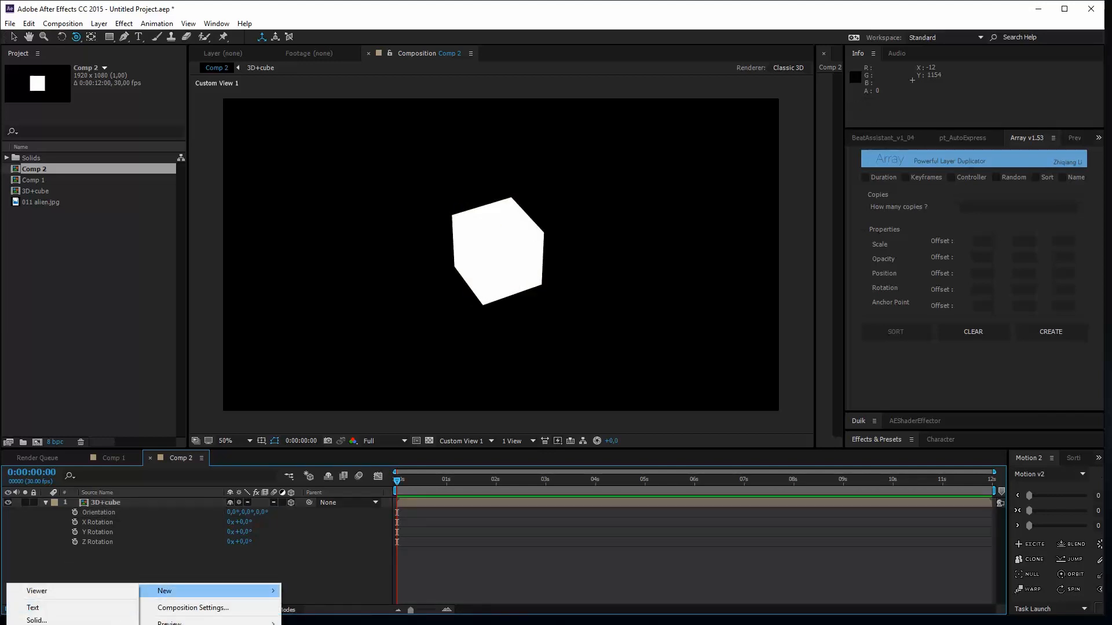
click(36, 624)
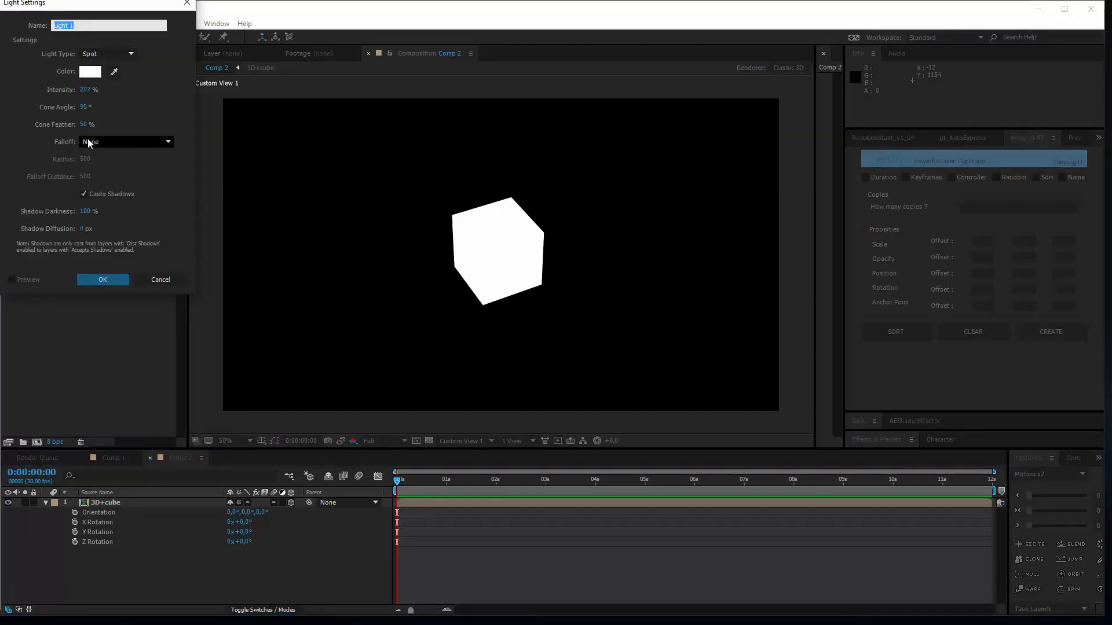
click(86, 89)
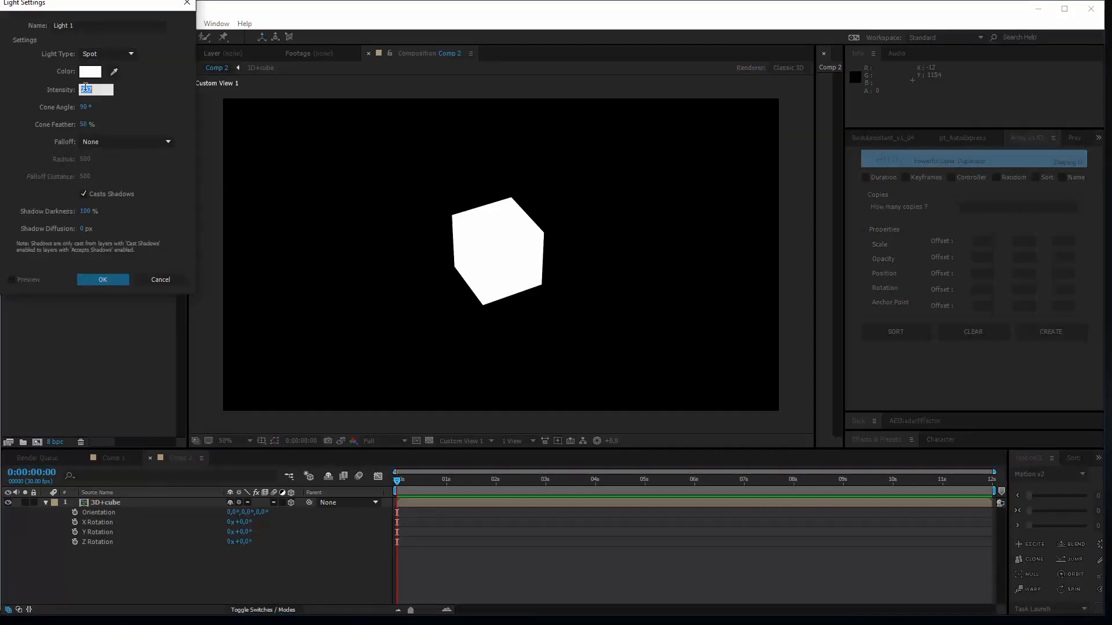
text(100)
key(Return)
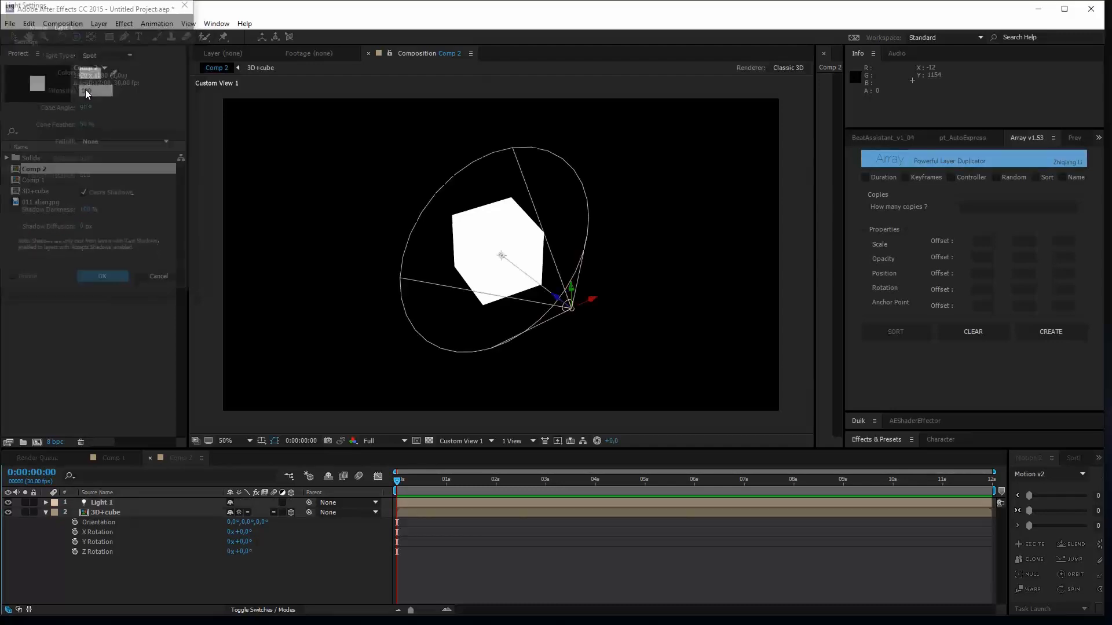
- Raise Light 1 to a position of about 1035, 112, -626 and undo the stray move of the cube
key(v)
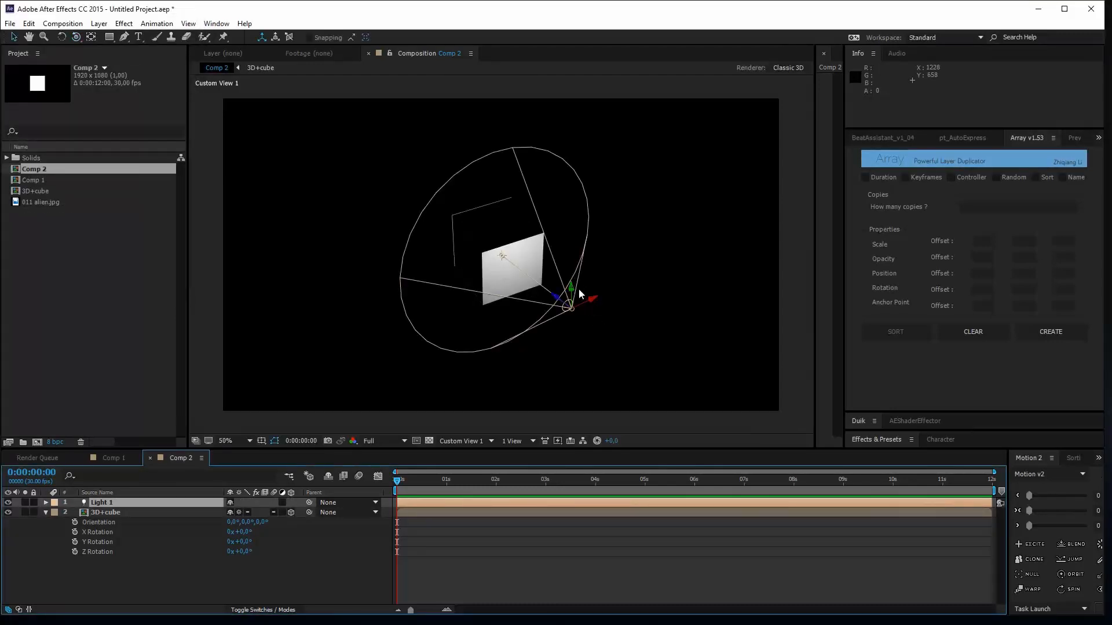
drag(575, 287, 481, 199)
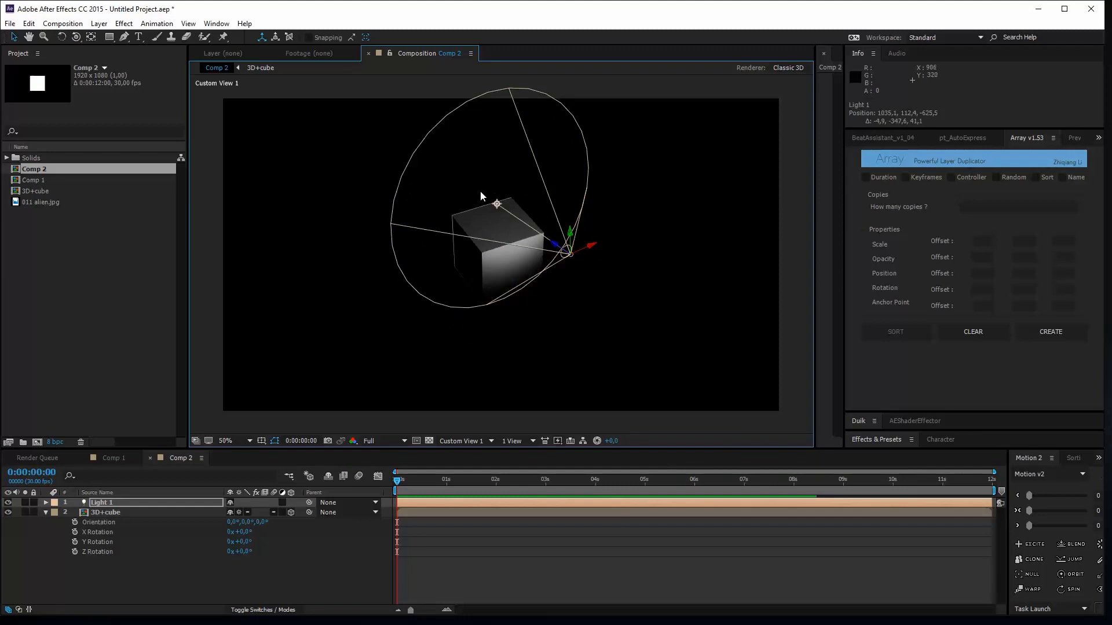
click(491, 207)
key(ctrl+z)
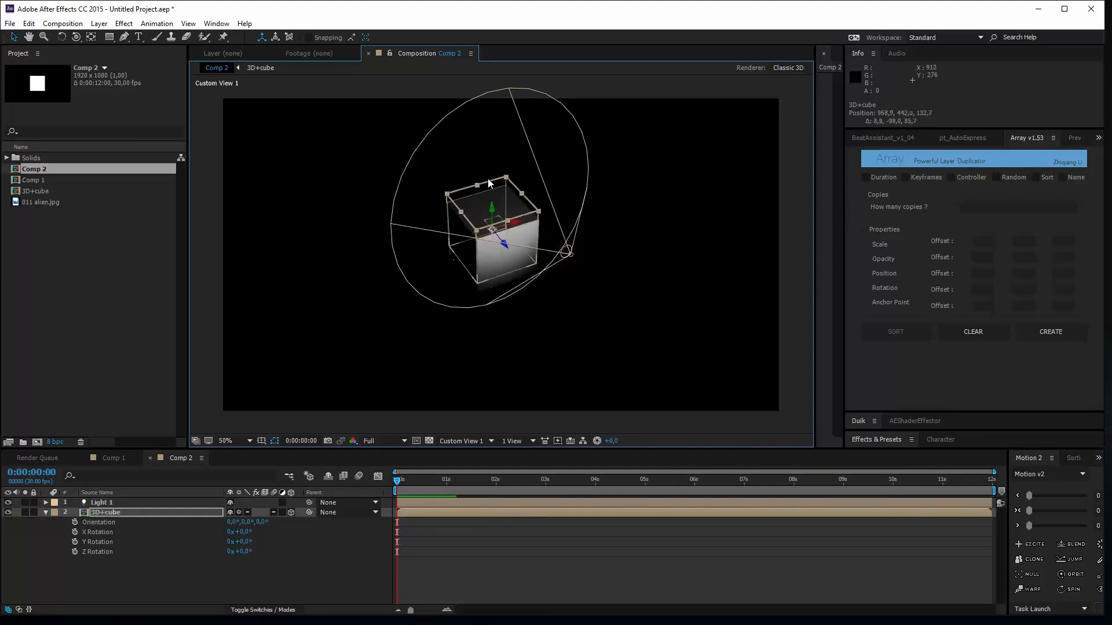
- Move Light 1's point of interest to about 876, 385, -96 near the cube's upper front edge
click(570, 255)
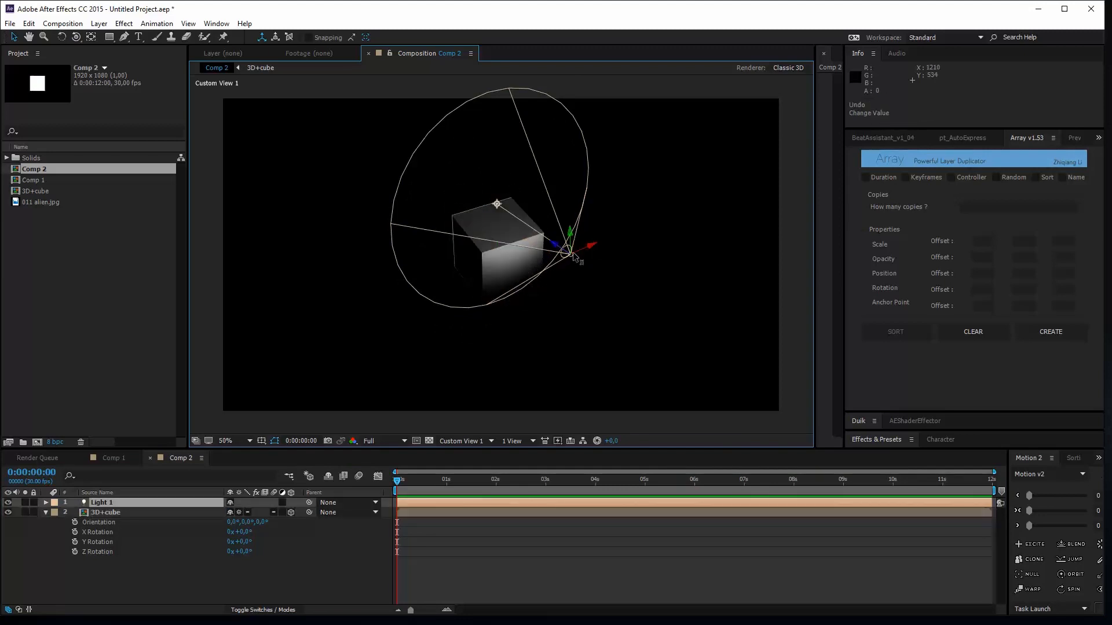
drag(496, 204, 488, 246)
scroll(485, 243, up, 6)
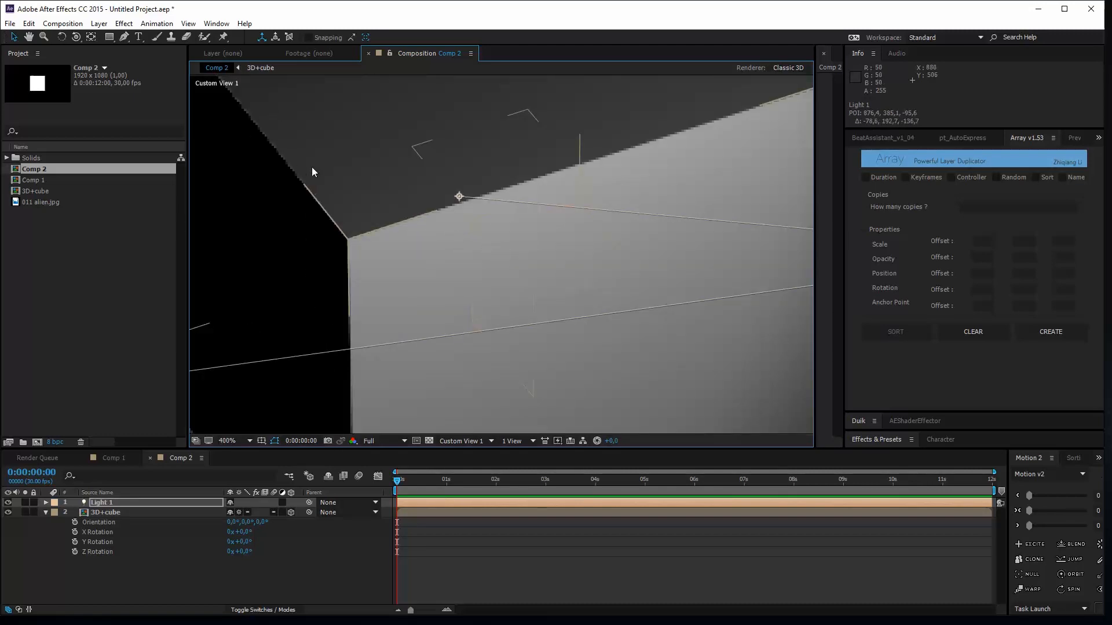
key(slash)
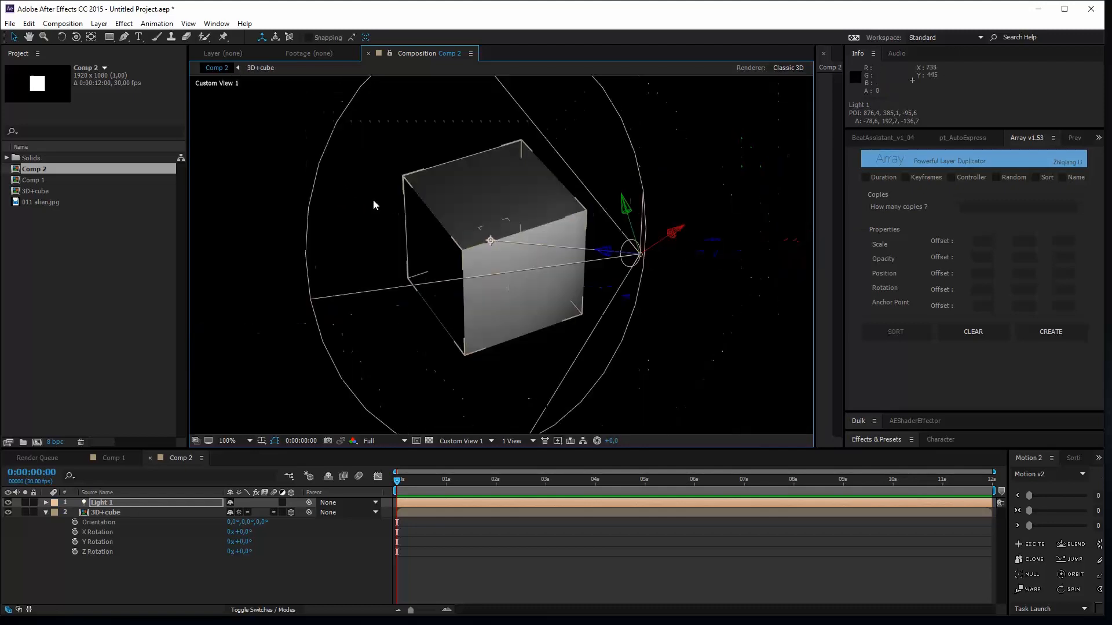
- Open the 3D+cube composition and show the scale property of all six white solids
double_click(109, 515)
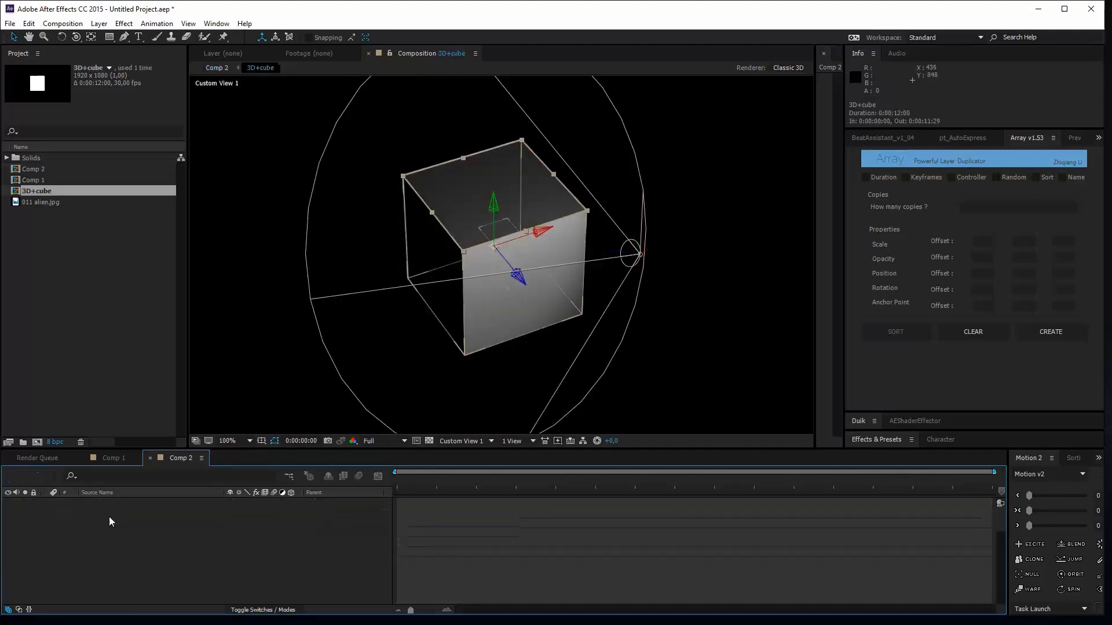
click(112, 512)
ctrl+click(110, 522)
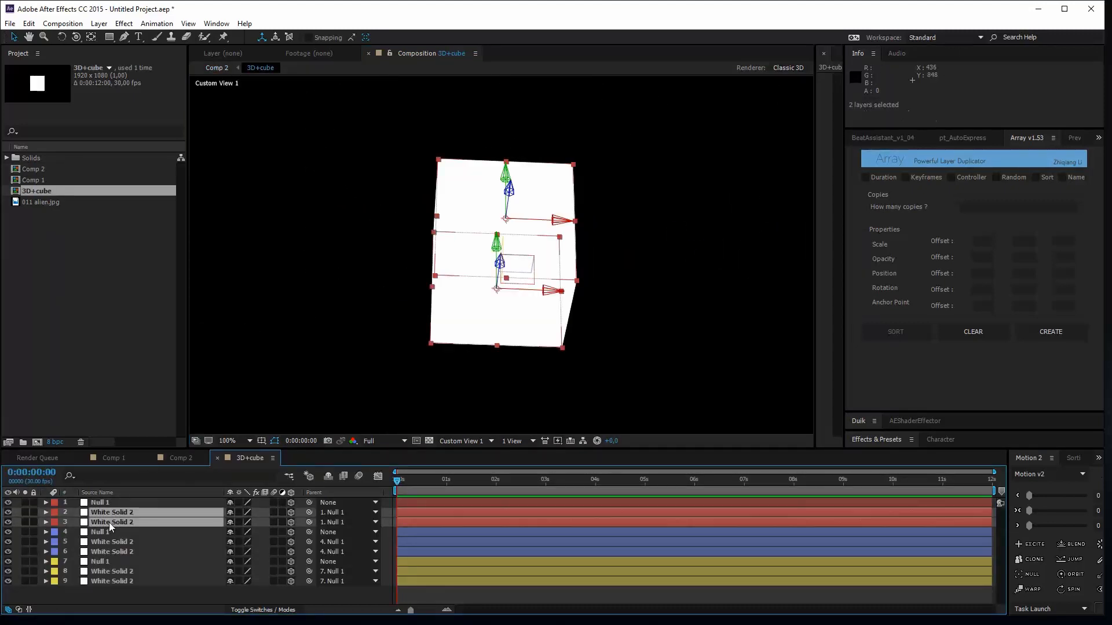
ctrl+click(109, 542)
ctrl+click(109, 552)
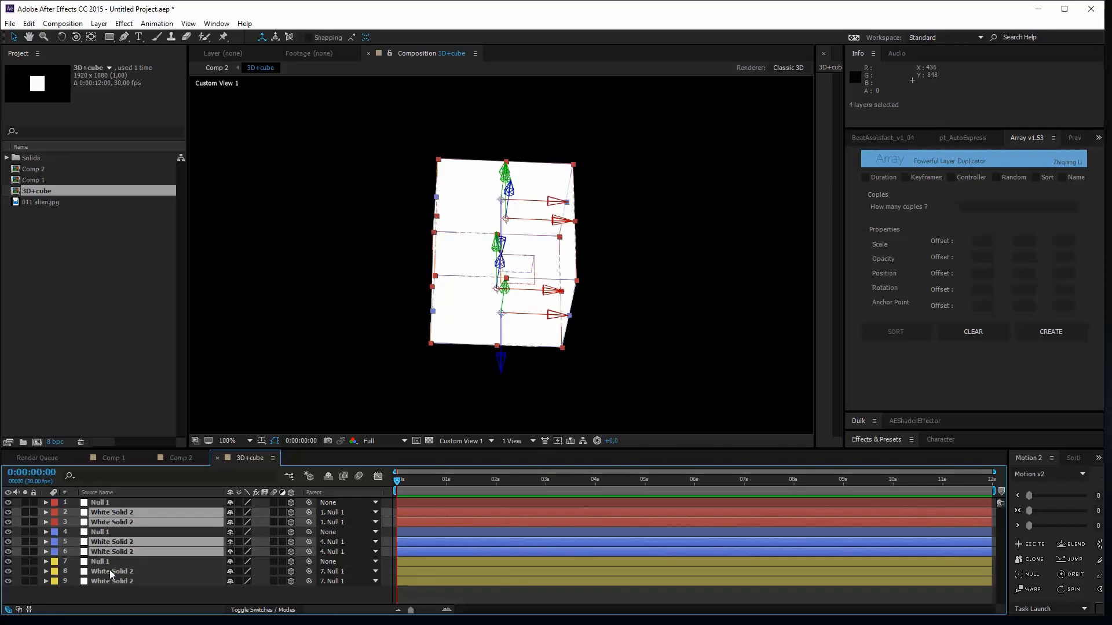
ctrl+click(109, 571)
ctrl+click(108, 581)
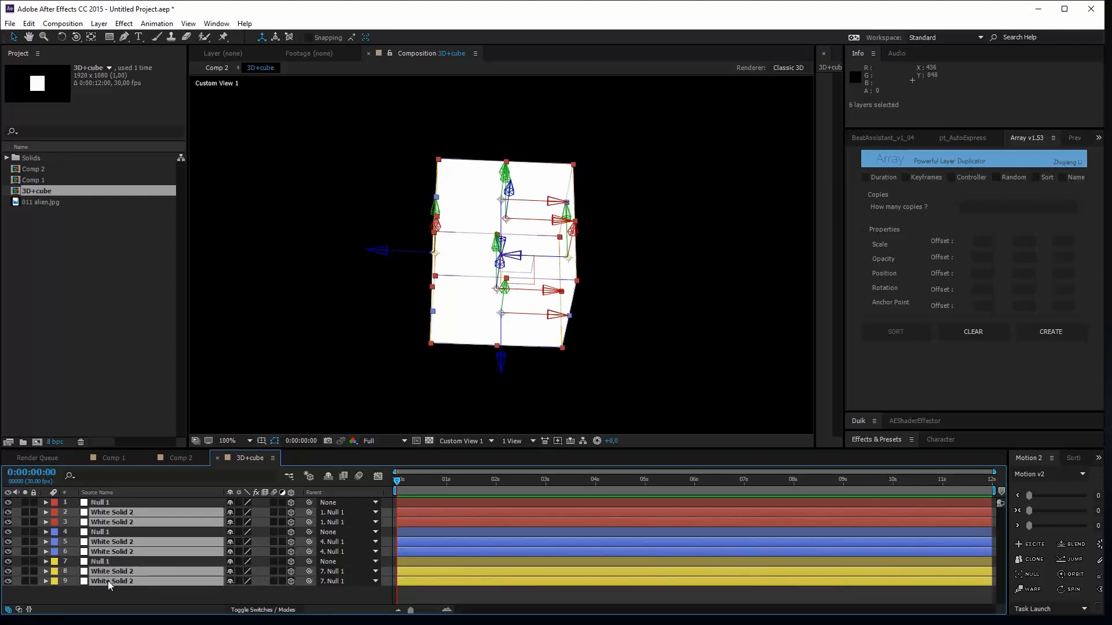
key(s)
- Set the scale of the six selected solids to 102% and inspect the cube's edges up close in Comp 2
click(283, 572)
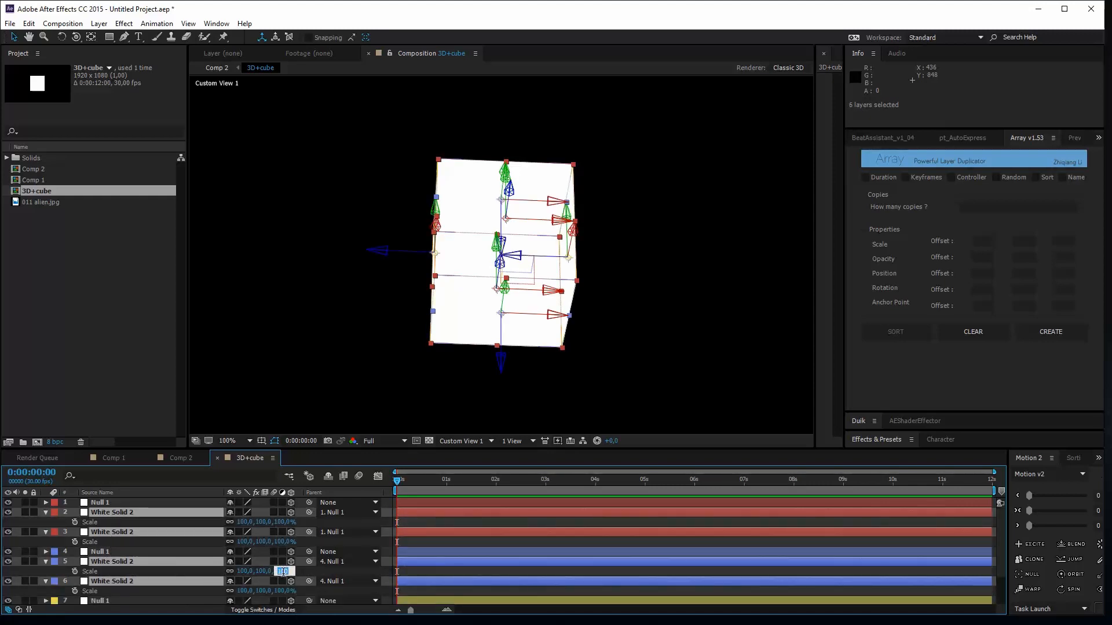
text(102)
key(Return)
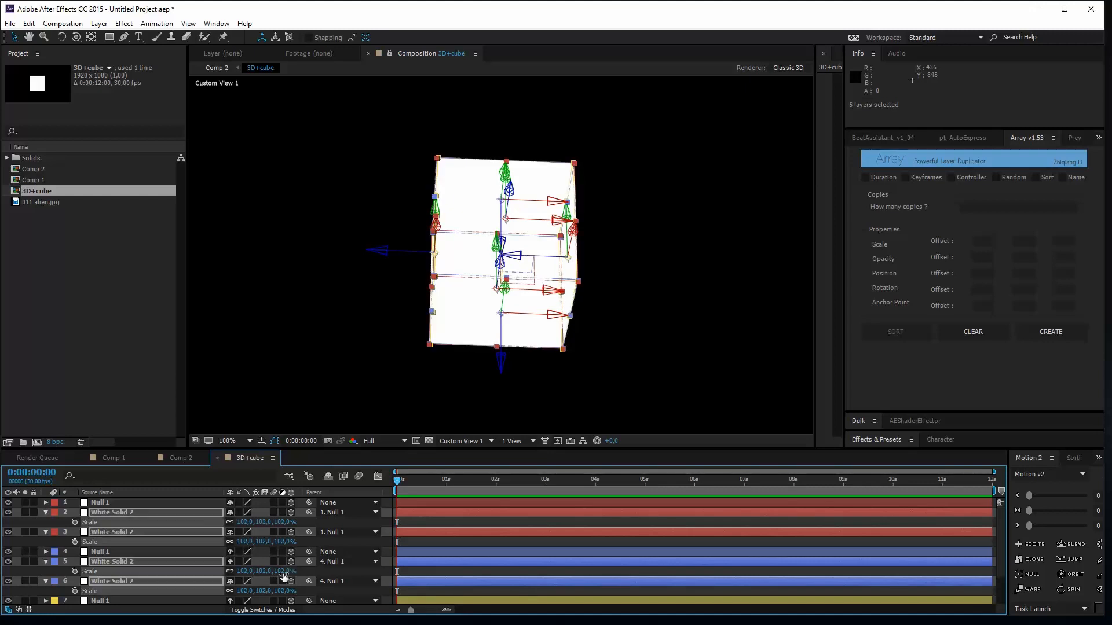
click(194, 455)
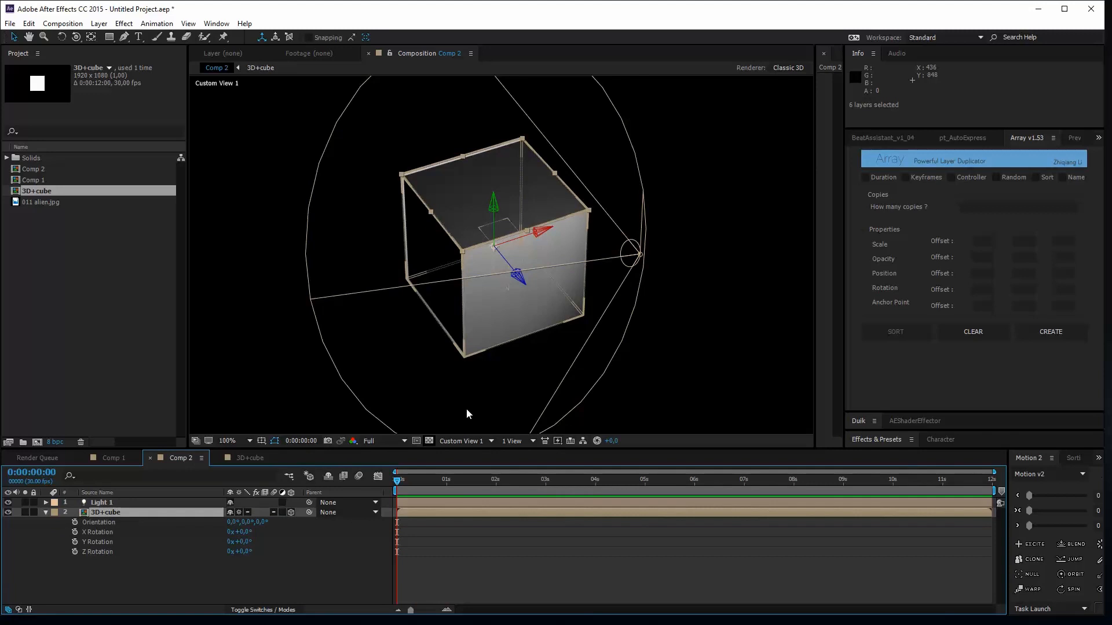
key(period)
click(238, 441)
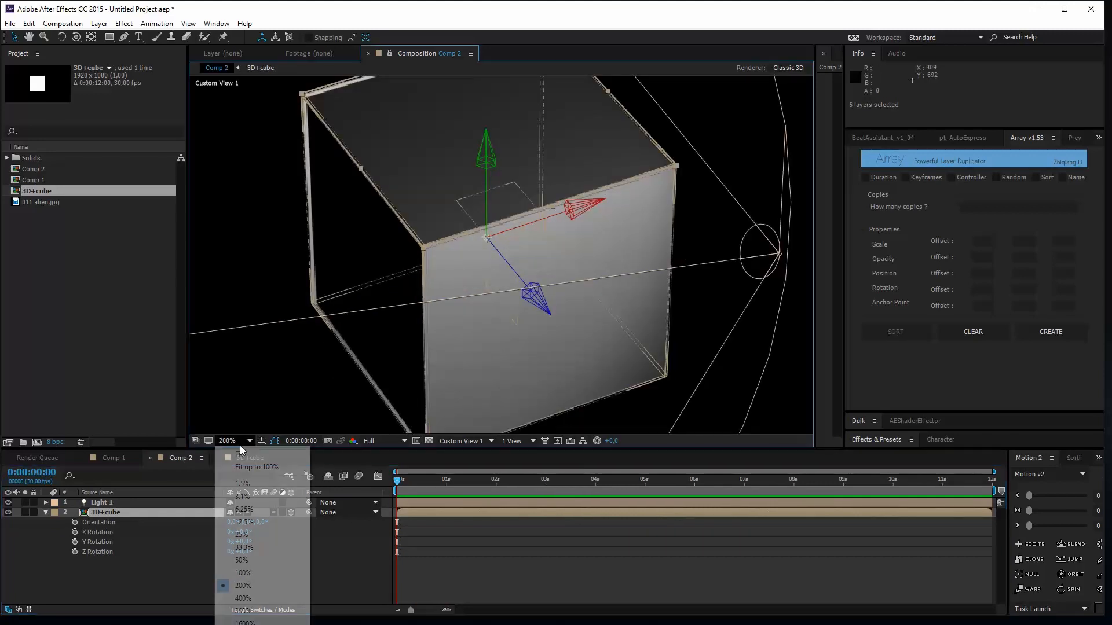
key(Escape)
- Set the six solids' scale to 100.5% in 3D+cube, check the edges in Comp 2, and return to 3D+cube
click(241, 458)
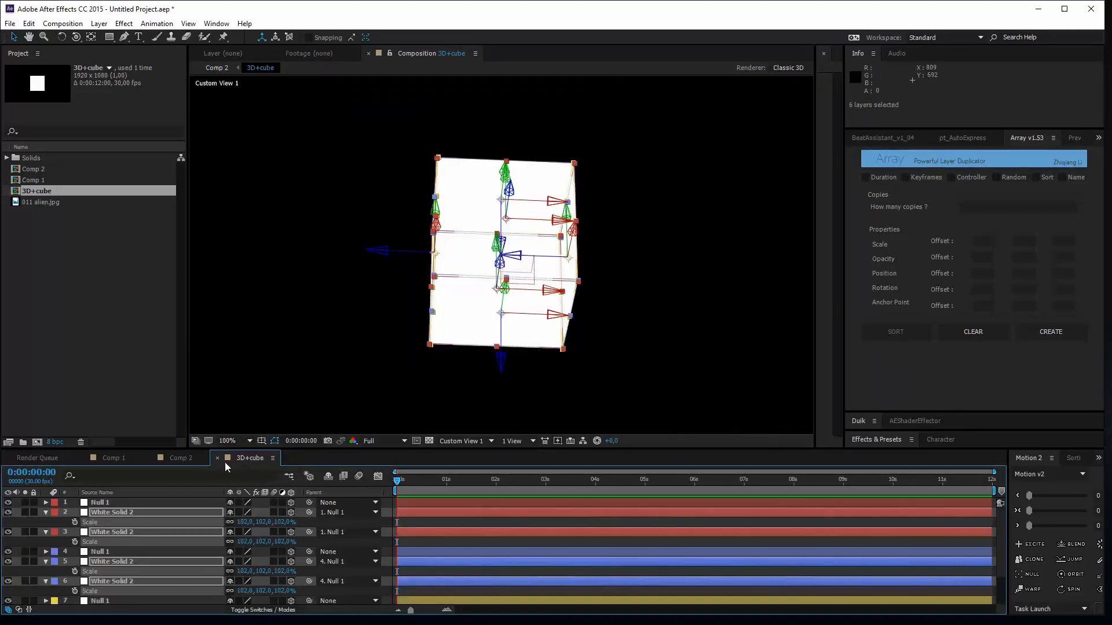
click(286, 523)
text(100,5)
key(Return)
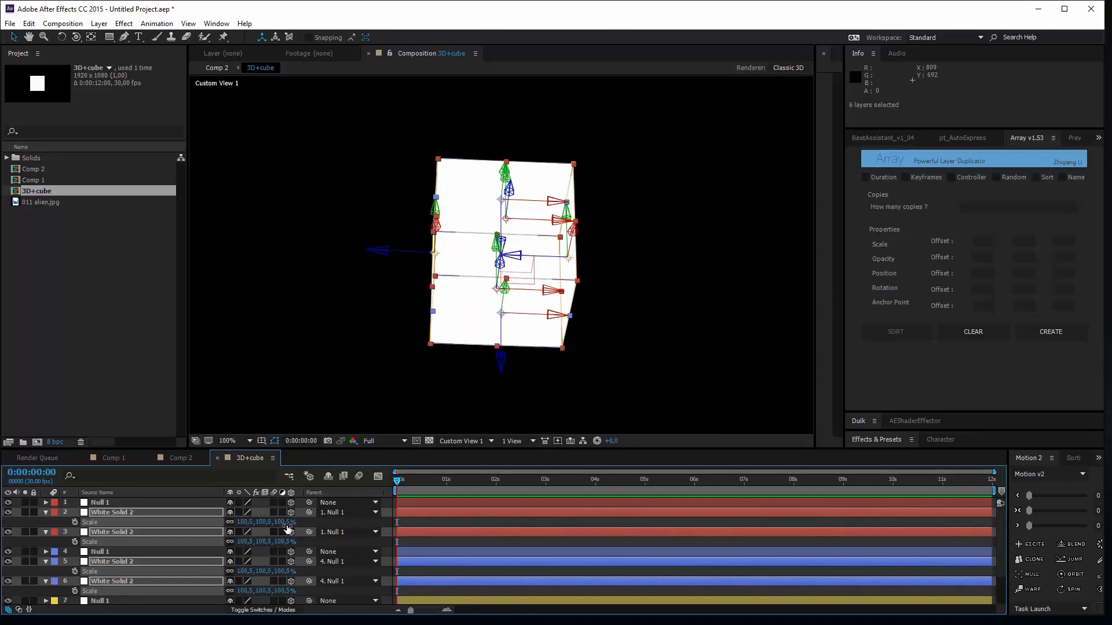
click(172, 458)
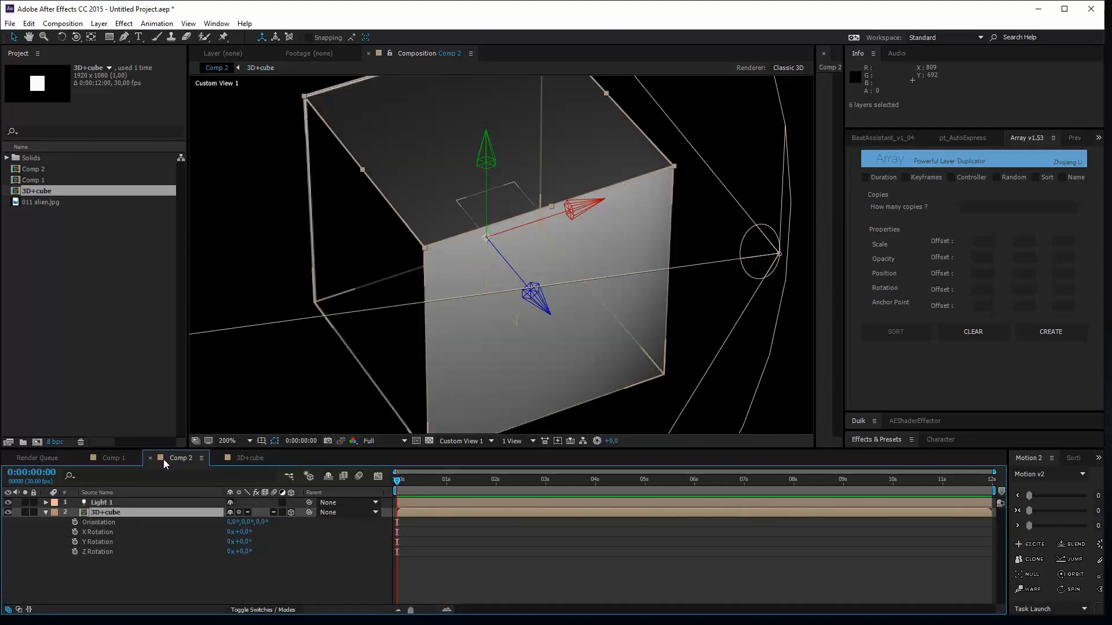
click(287, 586)
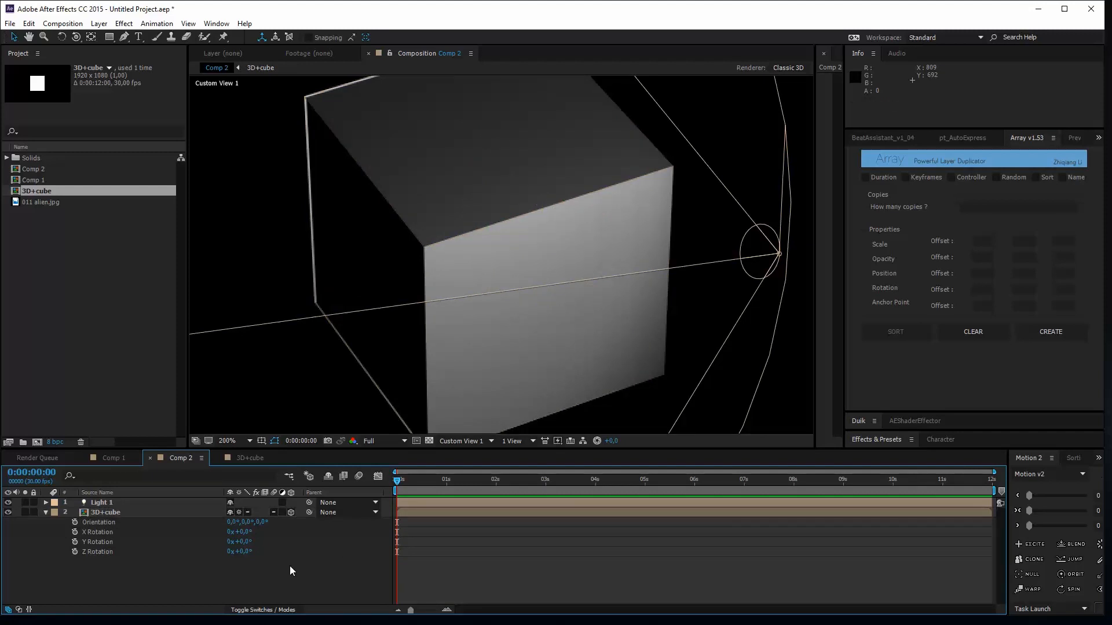
click(242, 459)
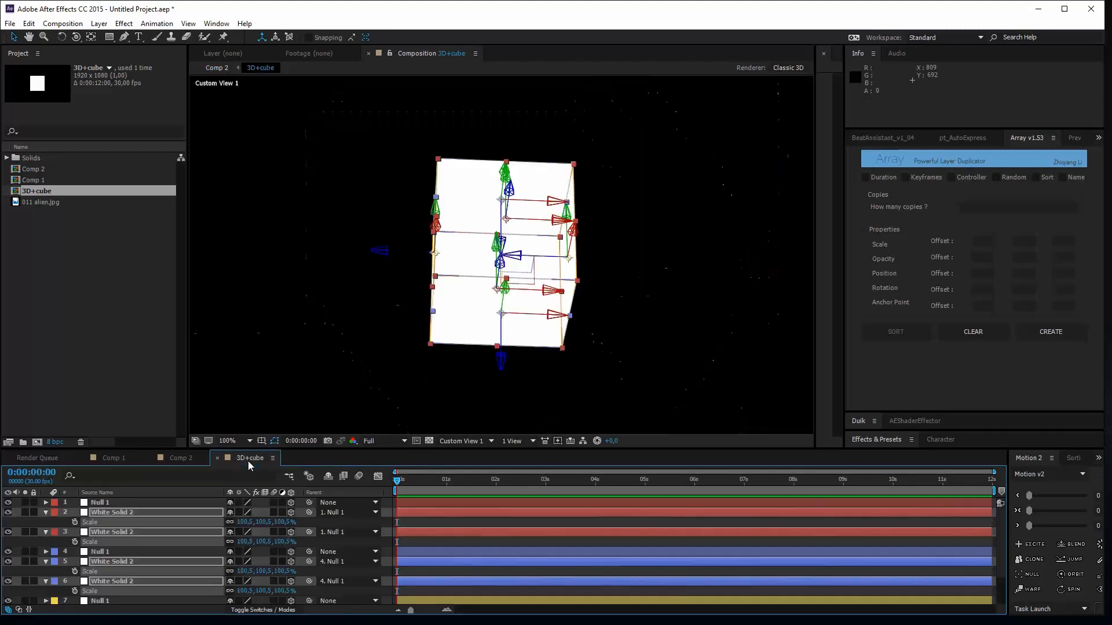
- Set the scale of the six selected solids to 100.1% and check the cube's edges in Comp 2
scroll(248, 534, down, 2)
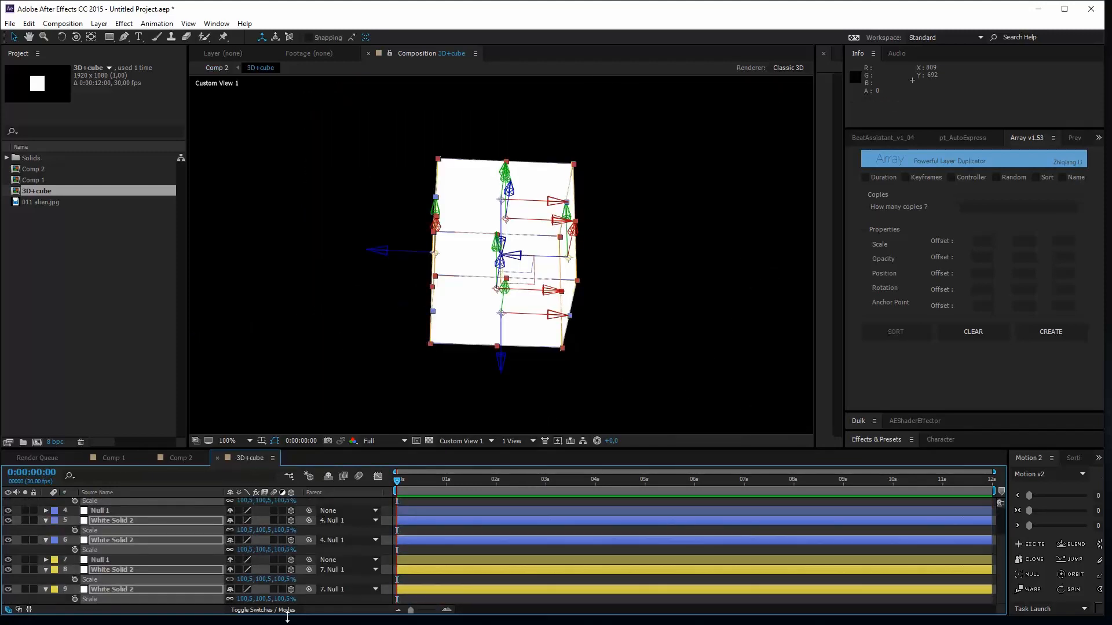
click(285, 599)
text(100,1)
key(Return)
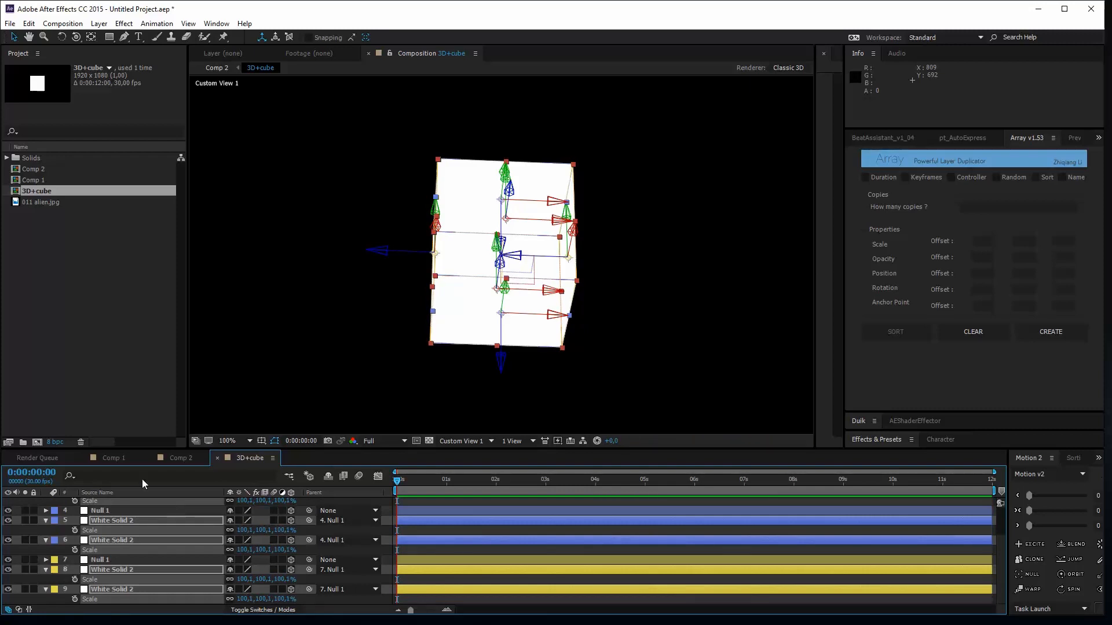
click(177, 457)
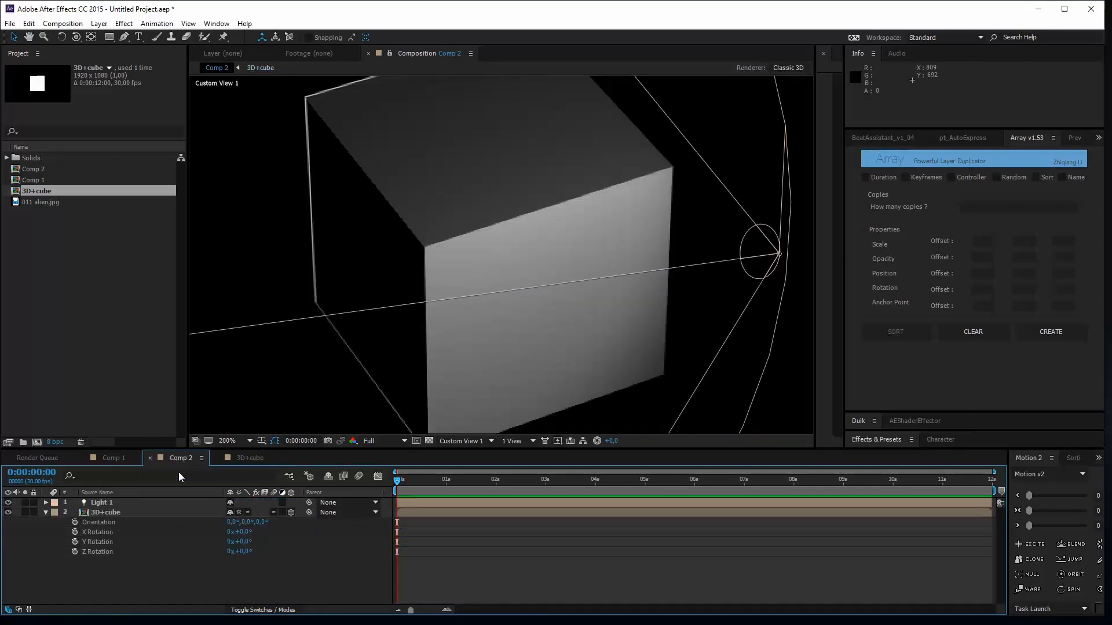
key(comma)
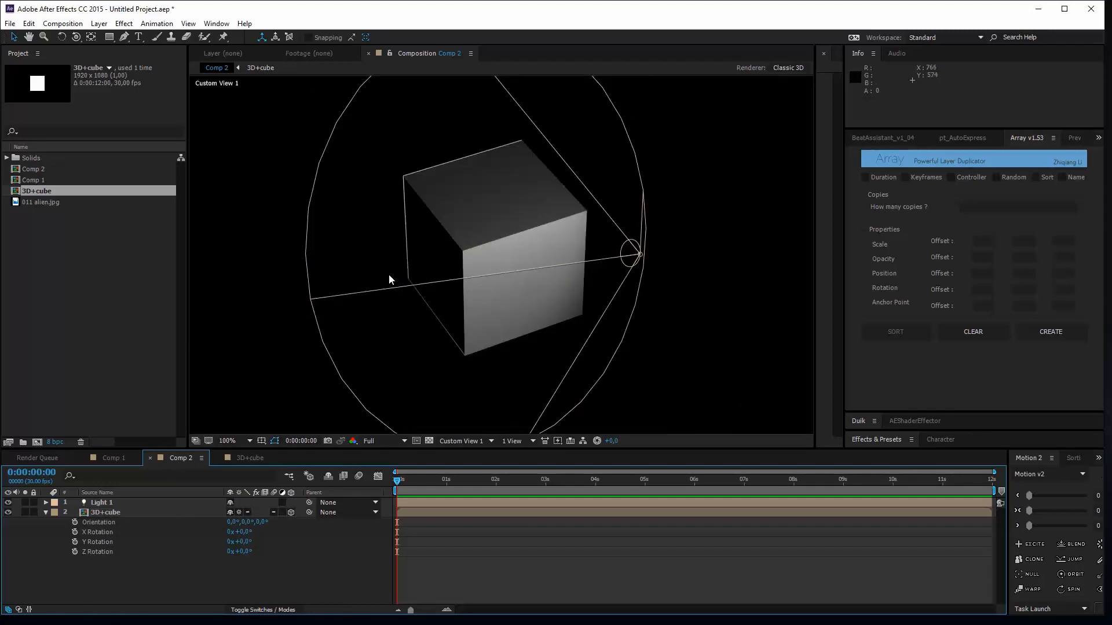
- Move Light 1 slightly upward to a position of about 1030, 74, -608
click(640, 257)
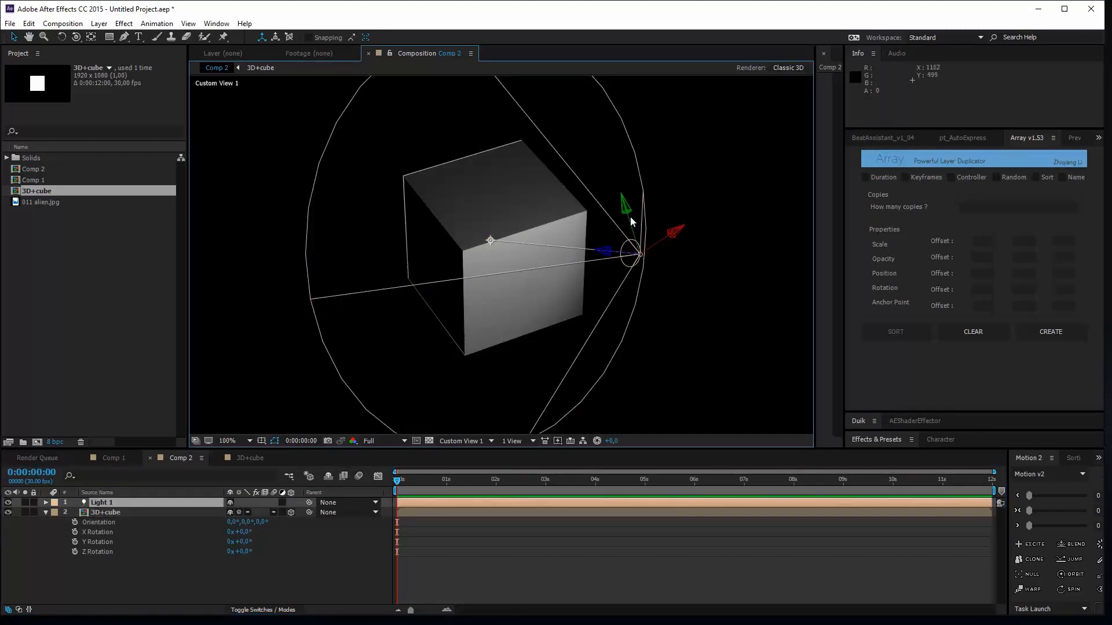
drag(622, 210, 561, 51)
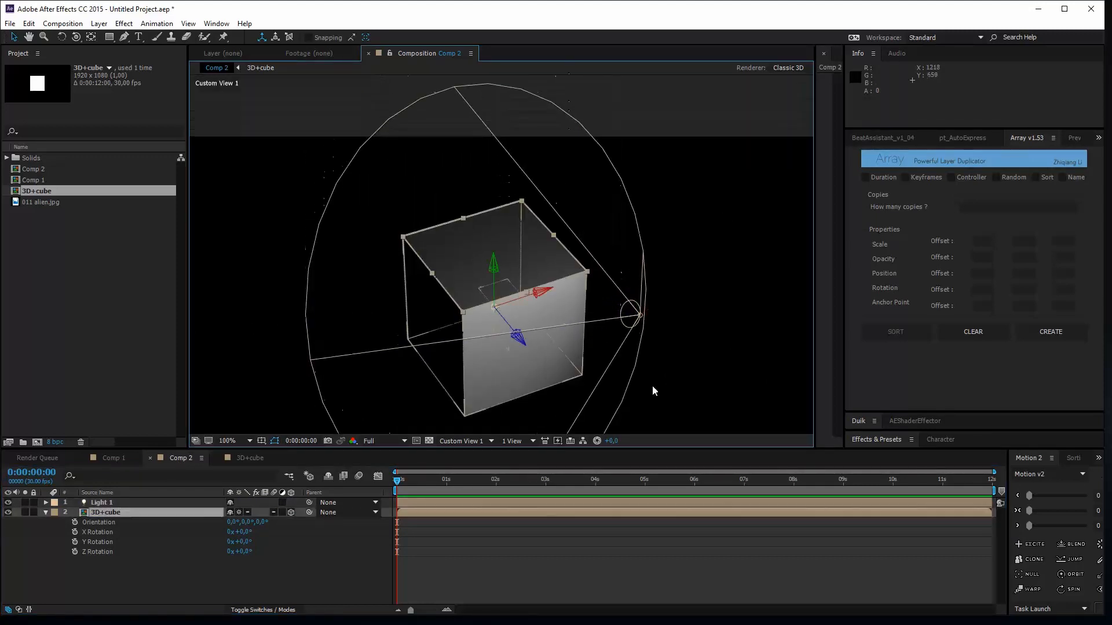
click(631, 281)
drag(625, 268, 649, 239)
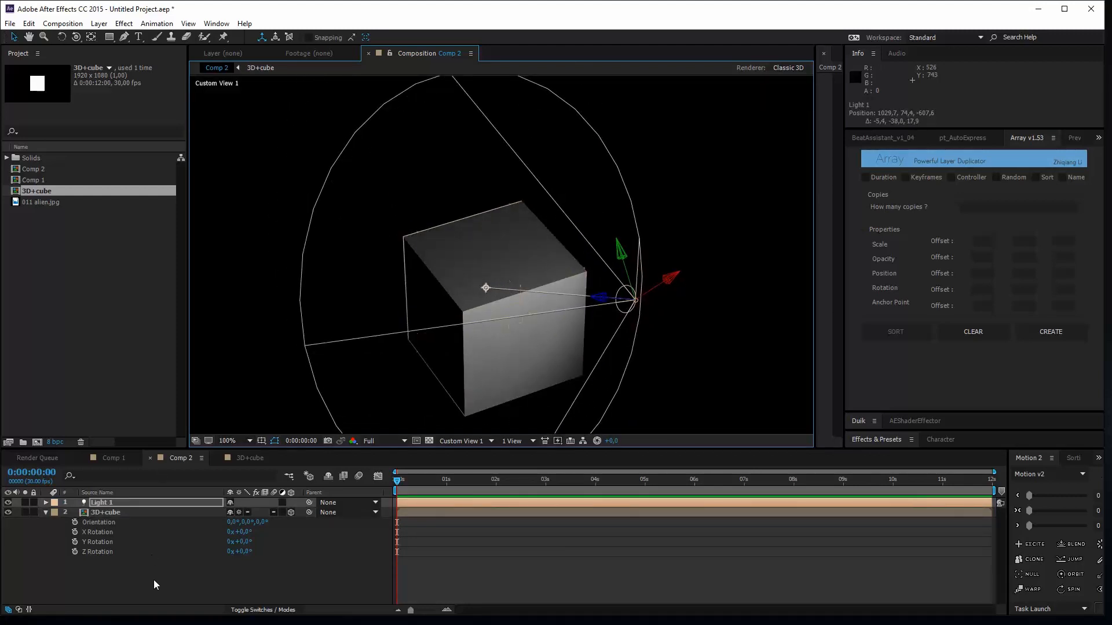
right_click(114, 589)
mouse_move(174, 590)
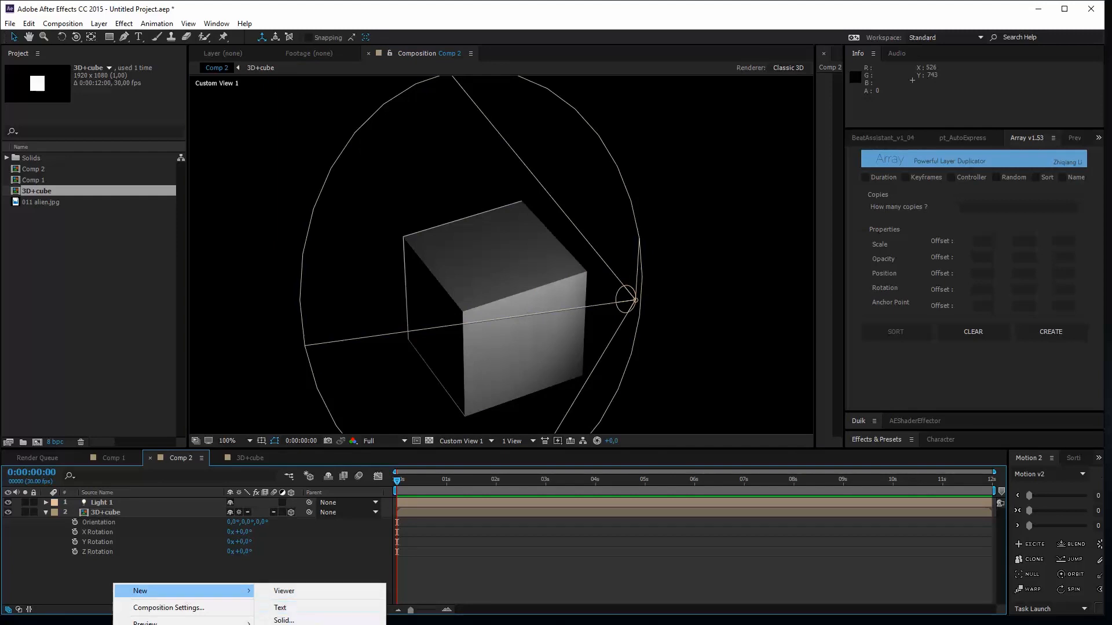
click(313, 607)
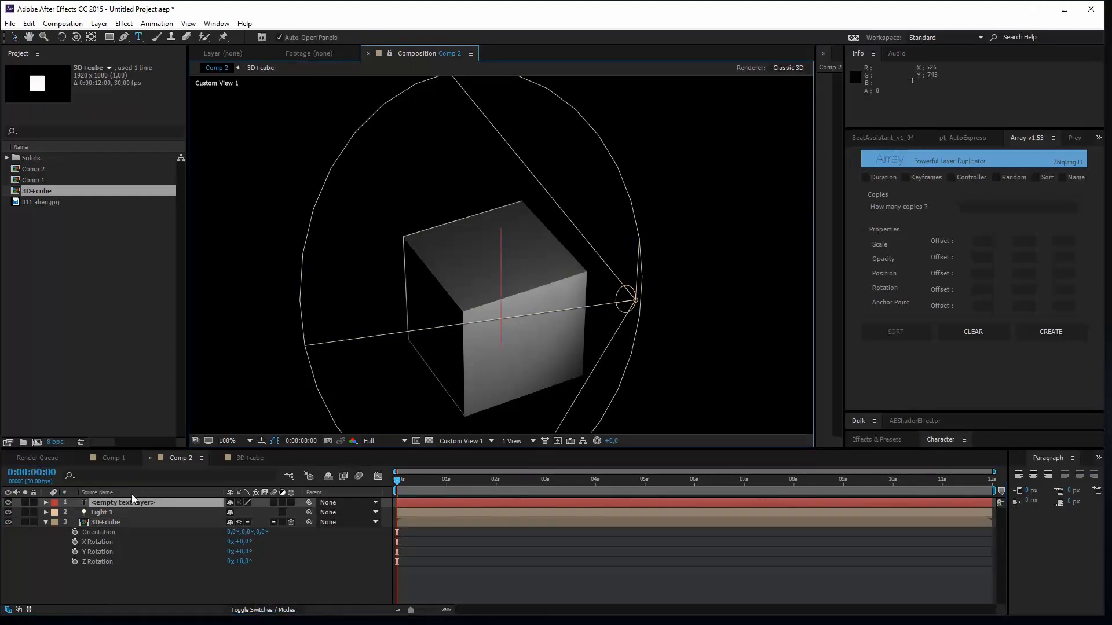
key(Delete)
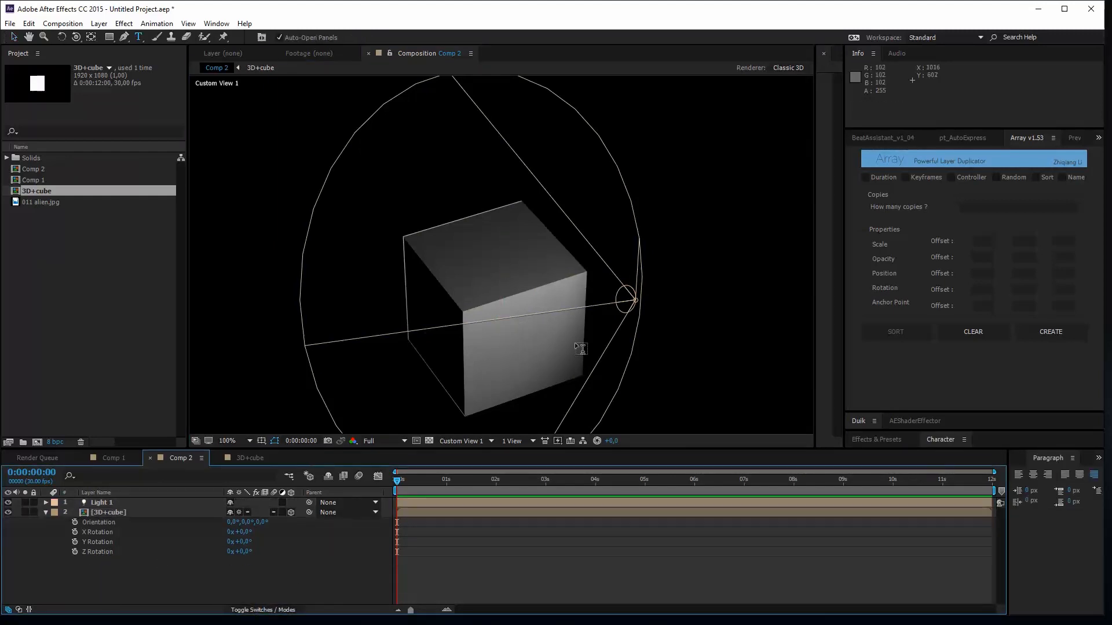
- Add a new white solid of 2000 x 2000 px to Comp 2
right_click(171, 582)
mouse_move(197, 590)
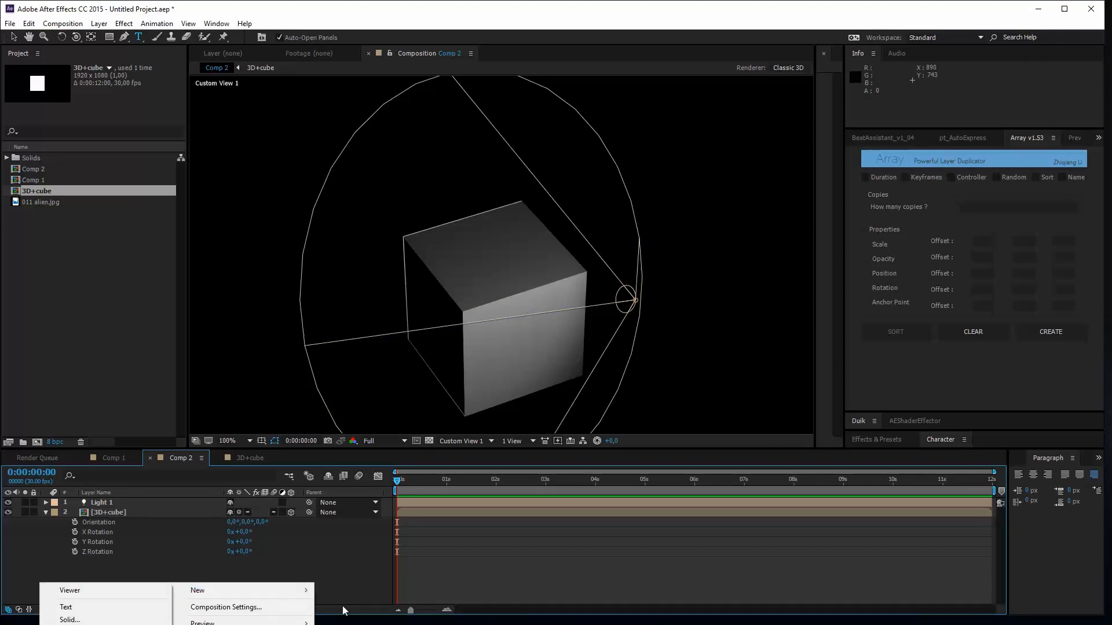
click(128, 620)
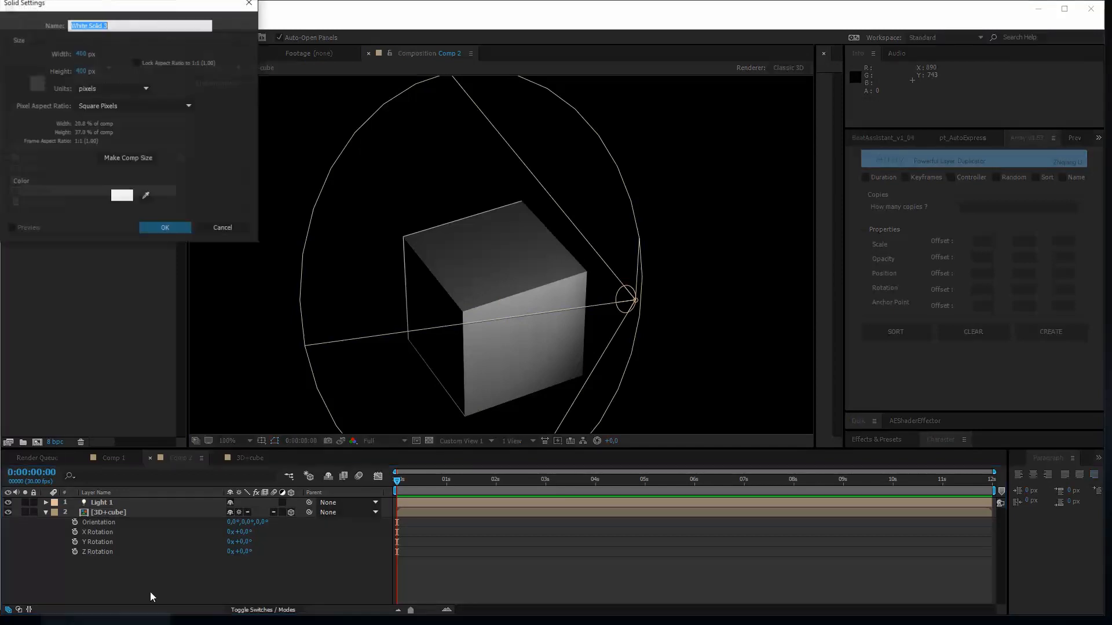
click(83, 52)
text(2000)
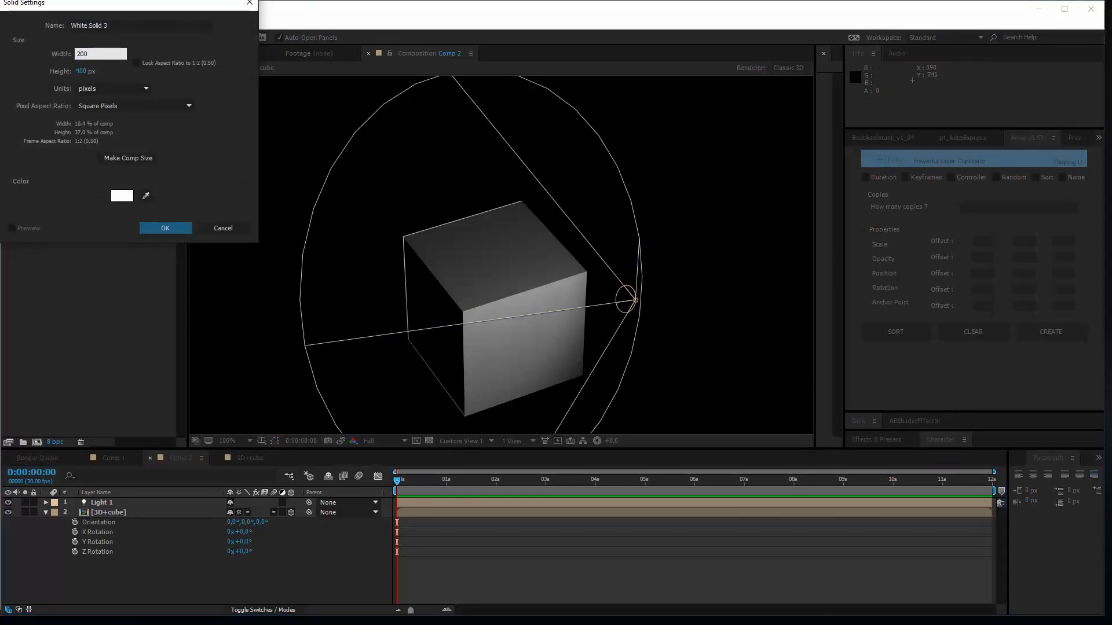
click(80, 72)
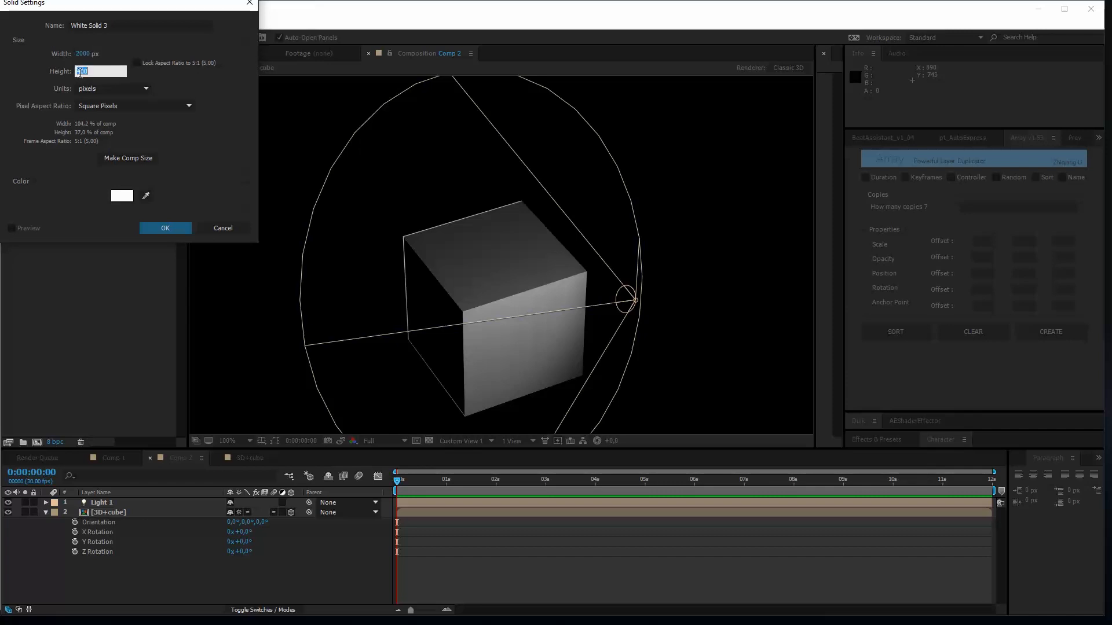
text(2000)
key(Return)
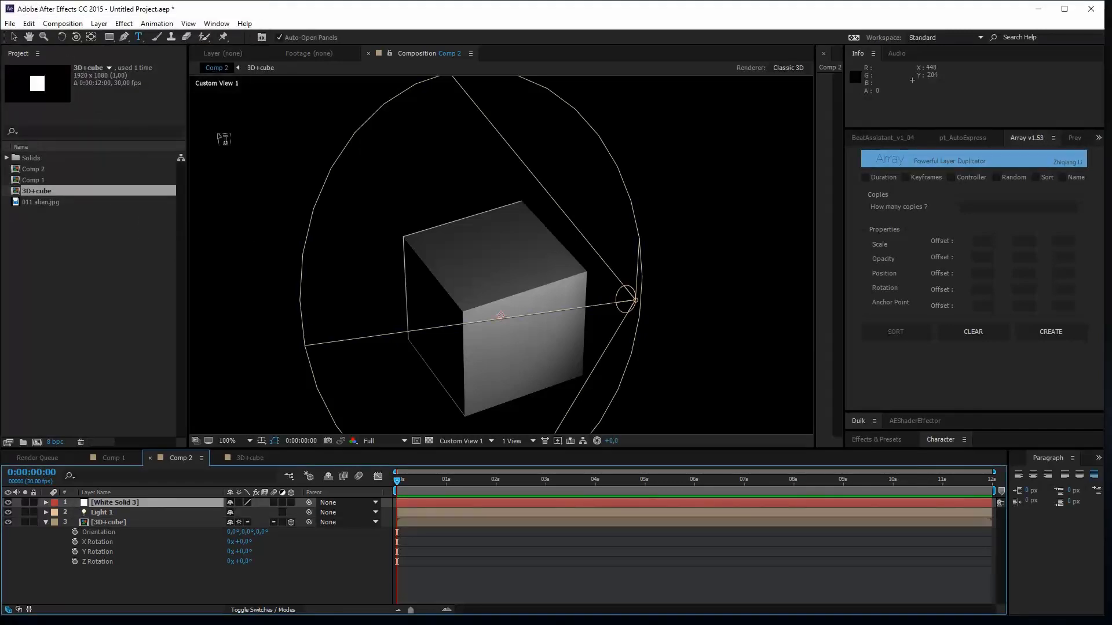
- Make the large white solid a 3D layer and place it behind the cube at about 960, 575, 505
click(292, 502)
key(v)
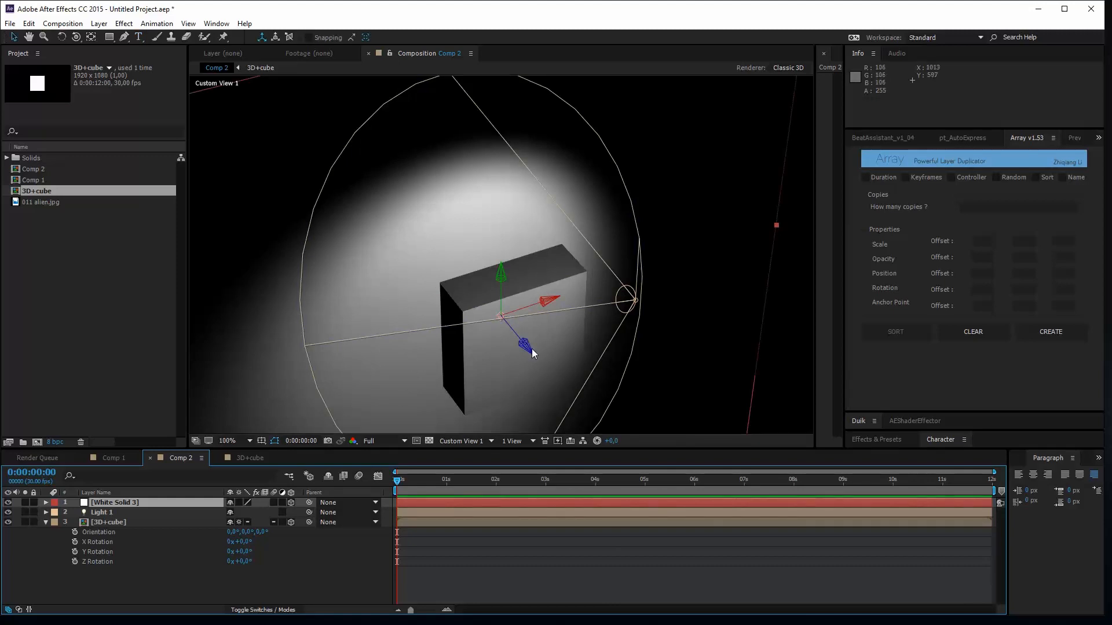
drag(527, 343, 306, 149)
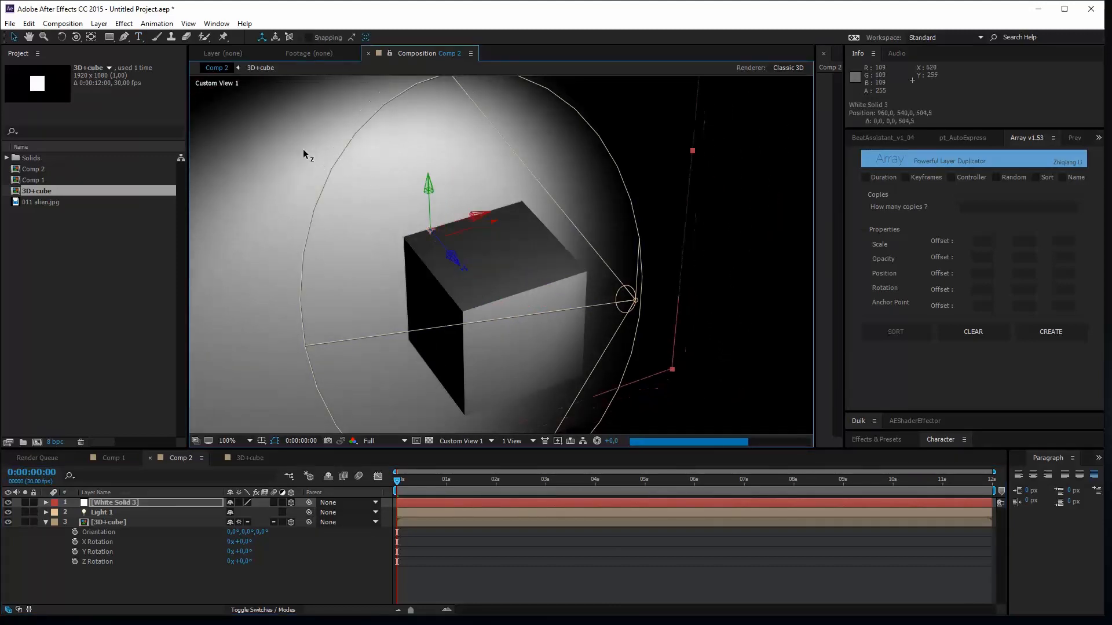
drag(431, 176, 430, 193)
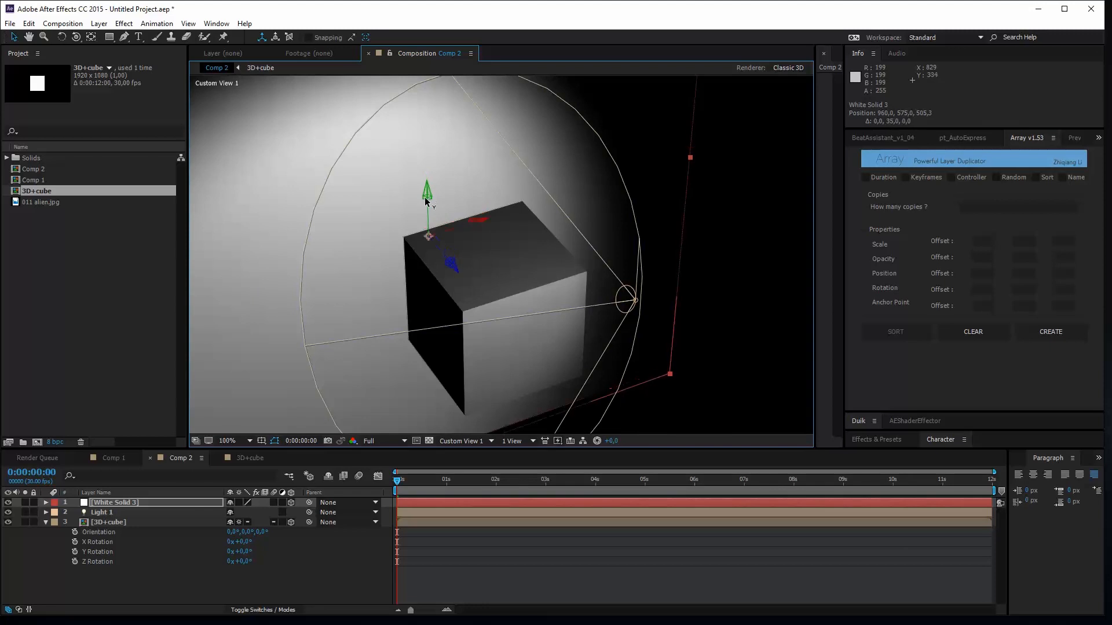
- Turn on Casts Shadows for the selected white solids inside 3D+cube and return to Comp 2
click(113, 523)
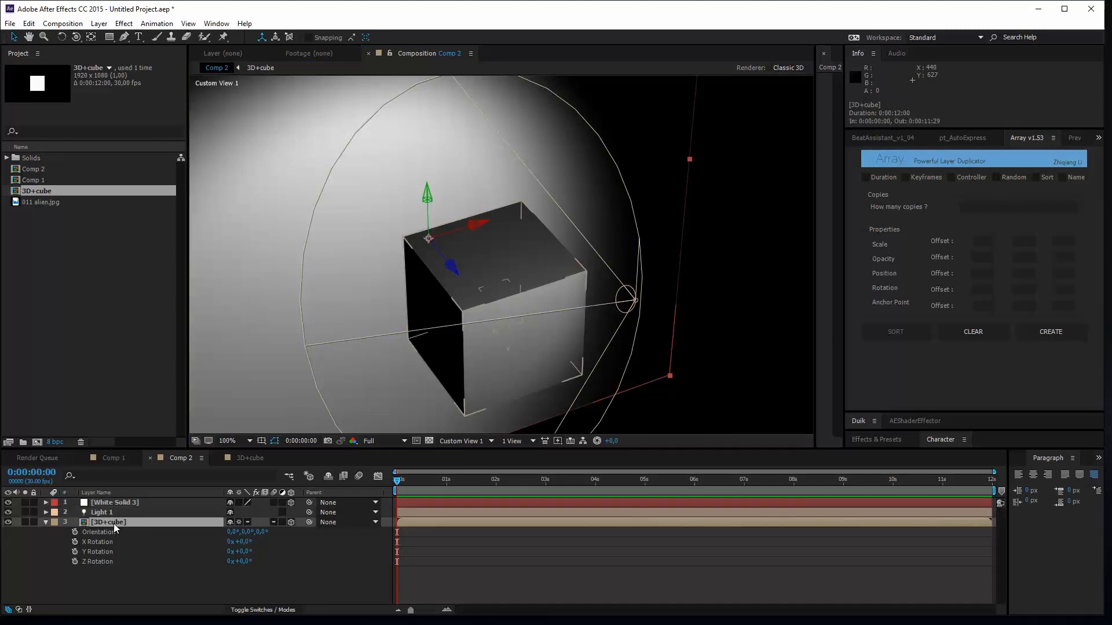
click(44, 522)
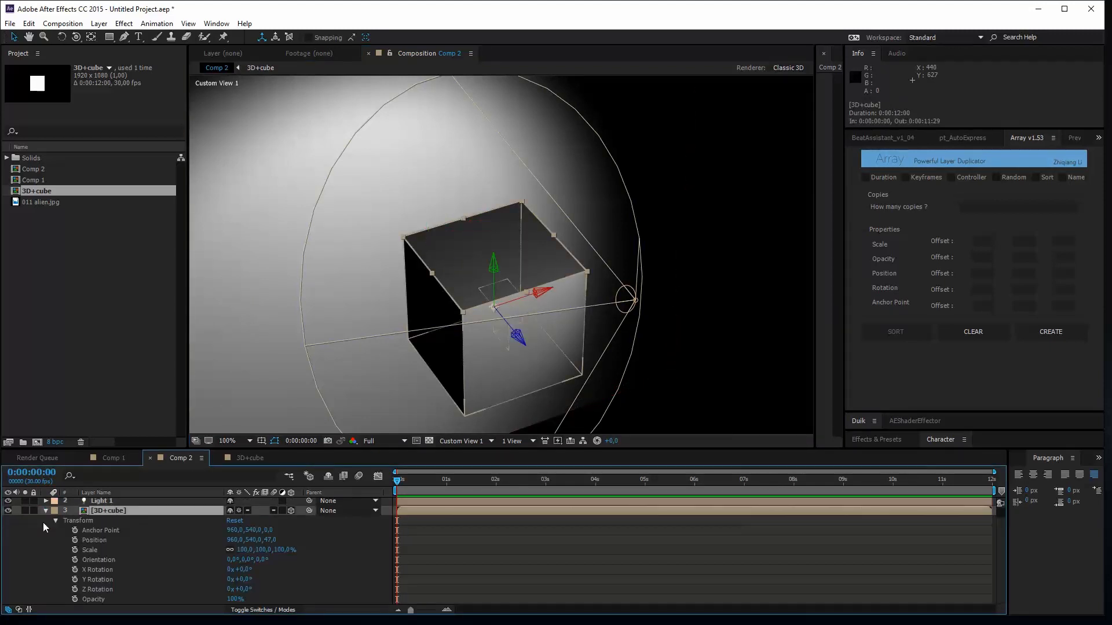
click(54, 521)
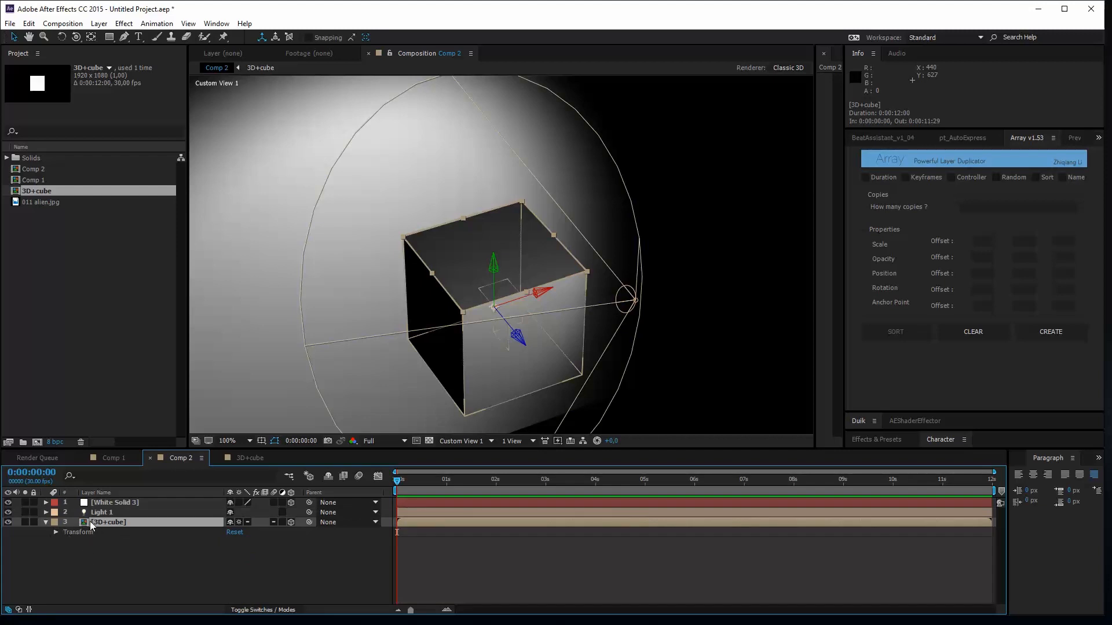
double_click(89, 521)
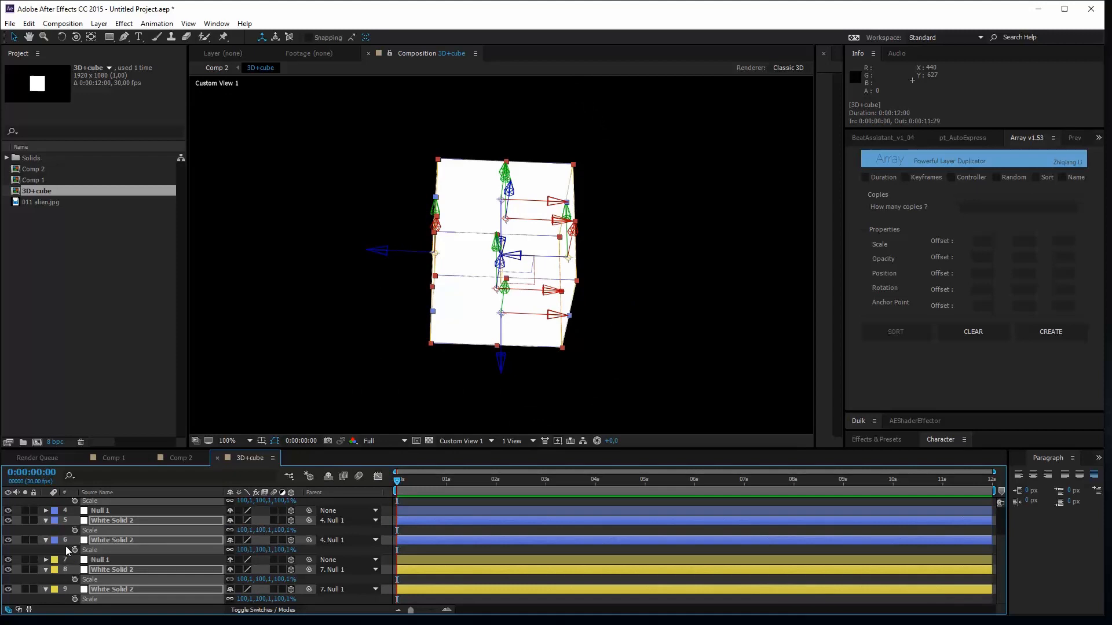
click(46, 521)
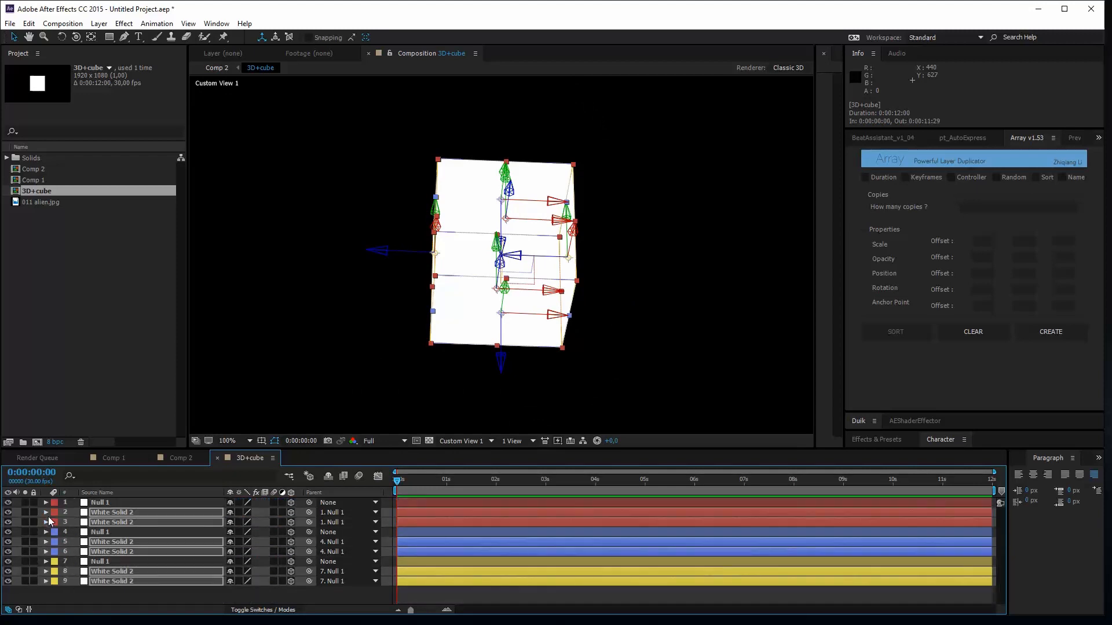
click(46, 512)
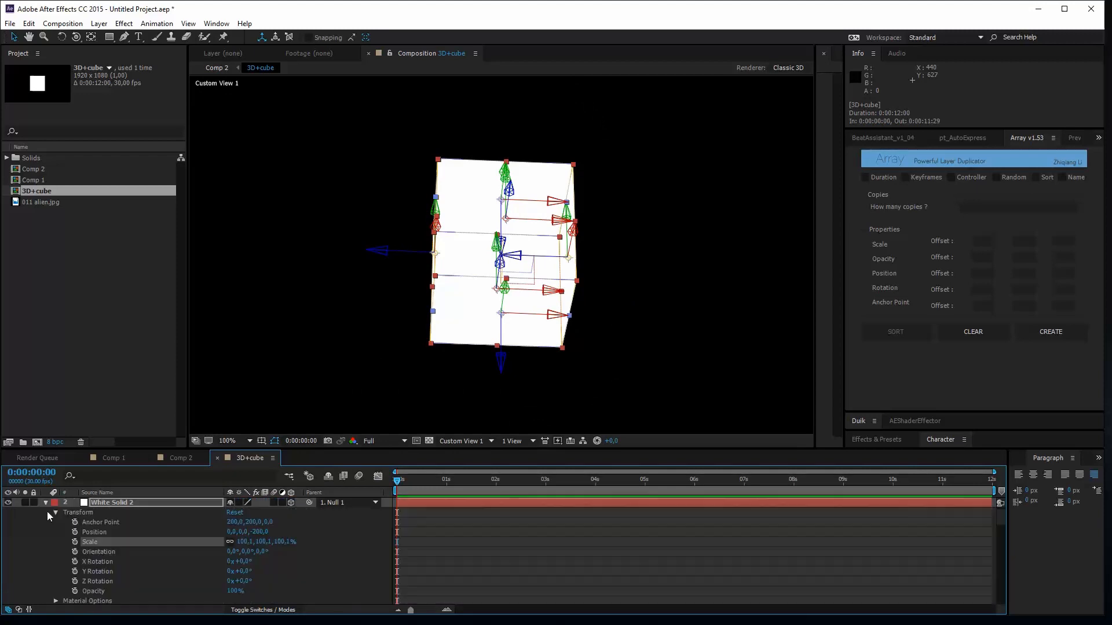
click(55, 602)
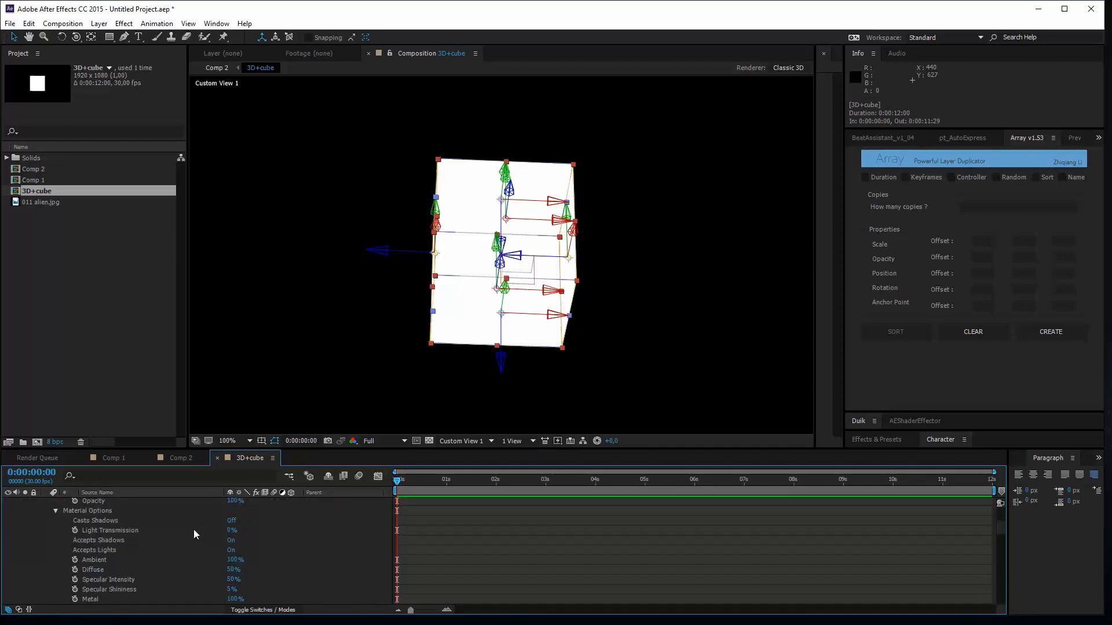
click(233, 522)
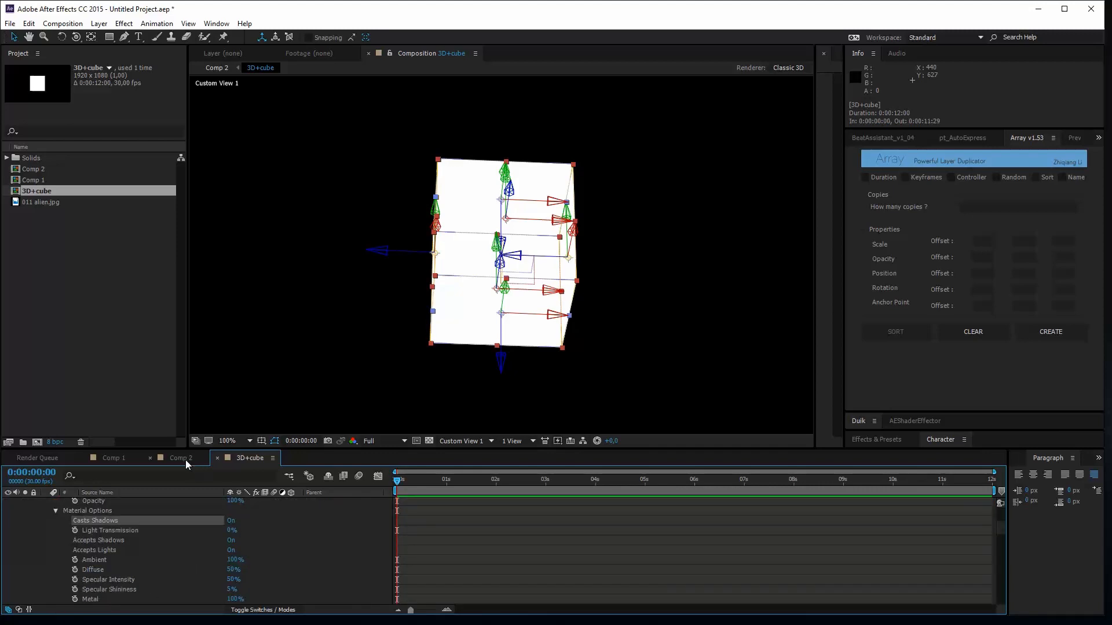
click(182, 458)
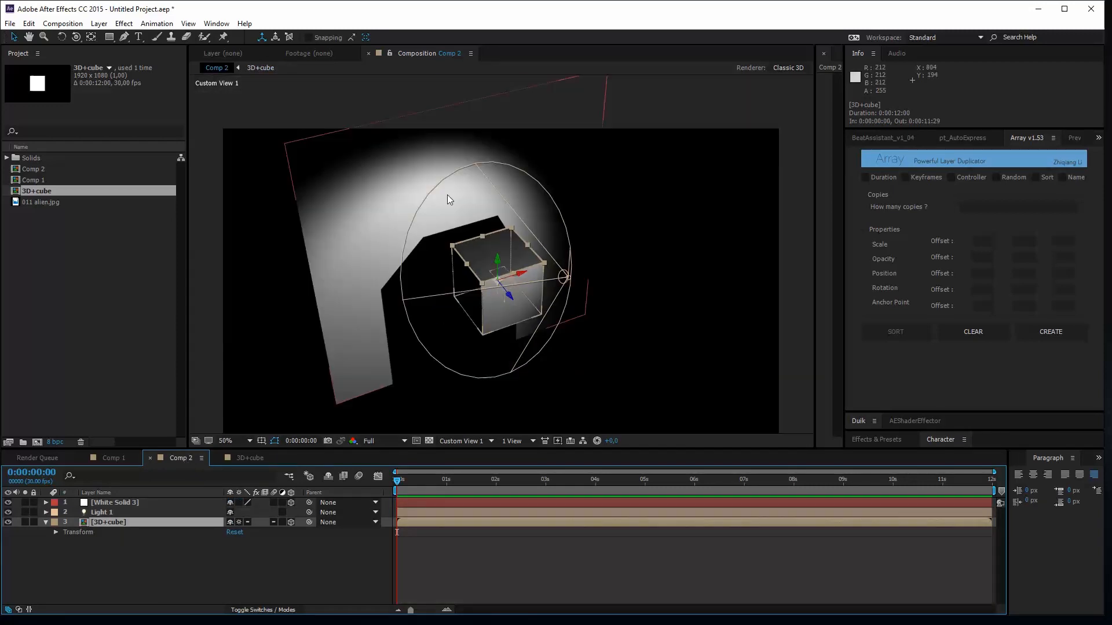
click(120, 534)
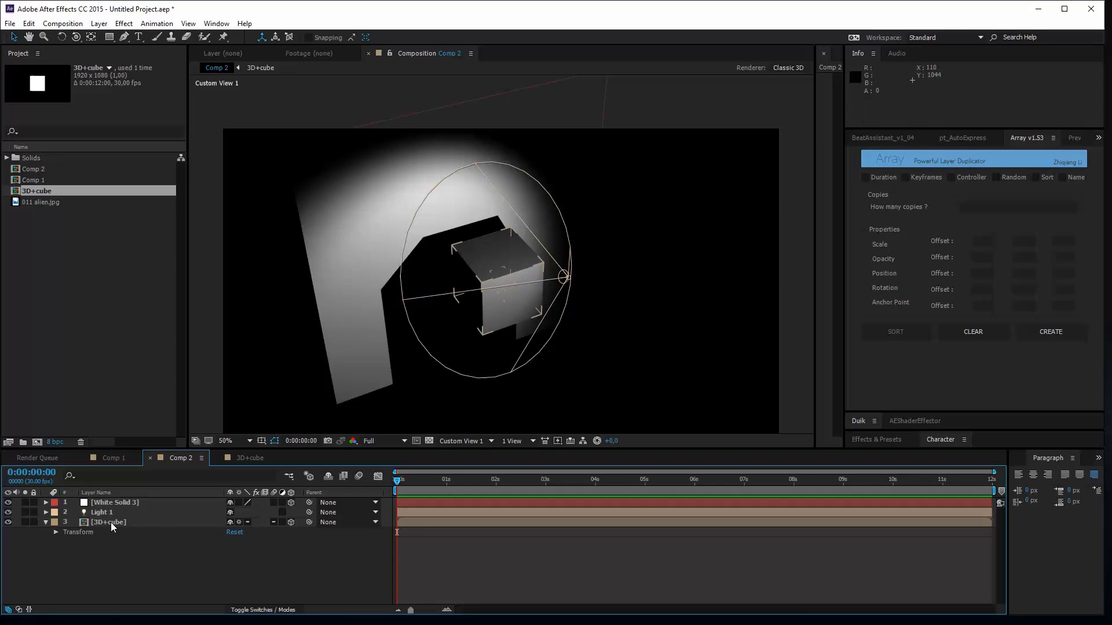
click(111, 523)
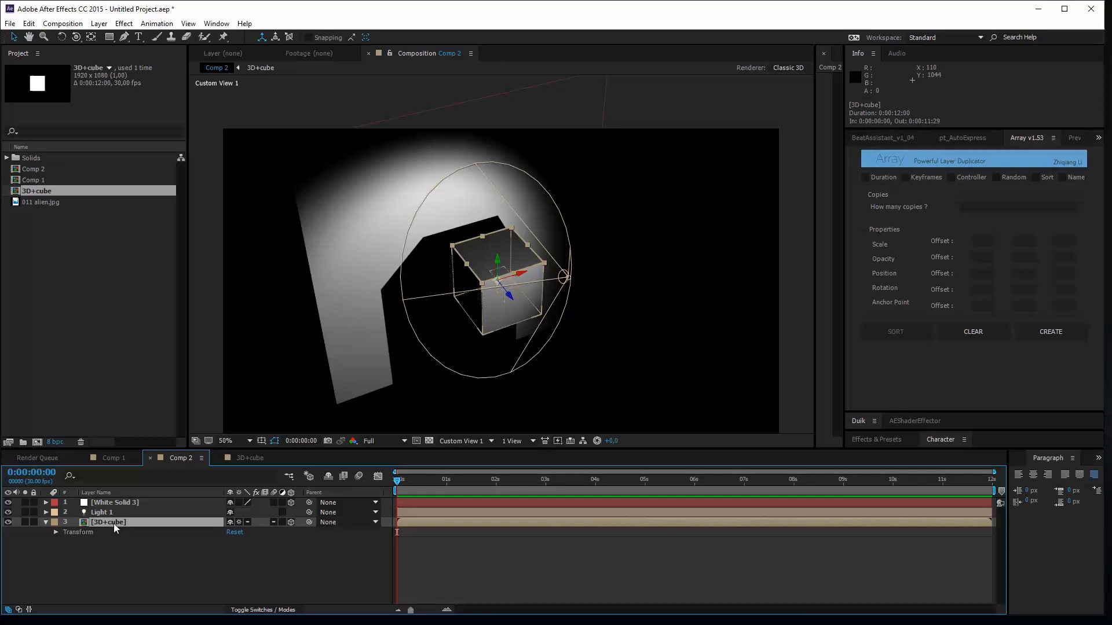
click(118, 558)
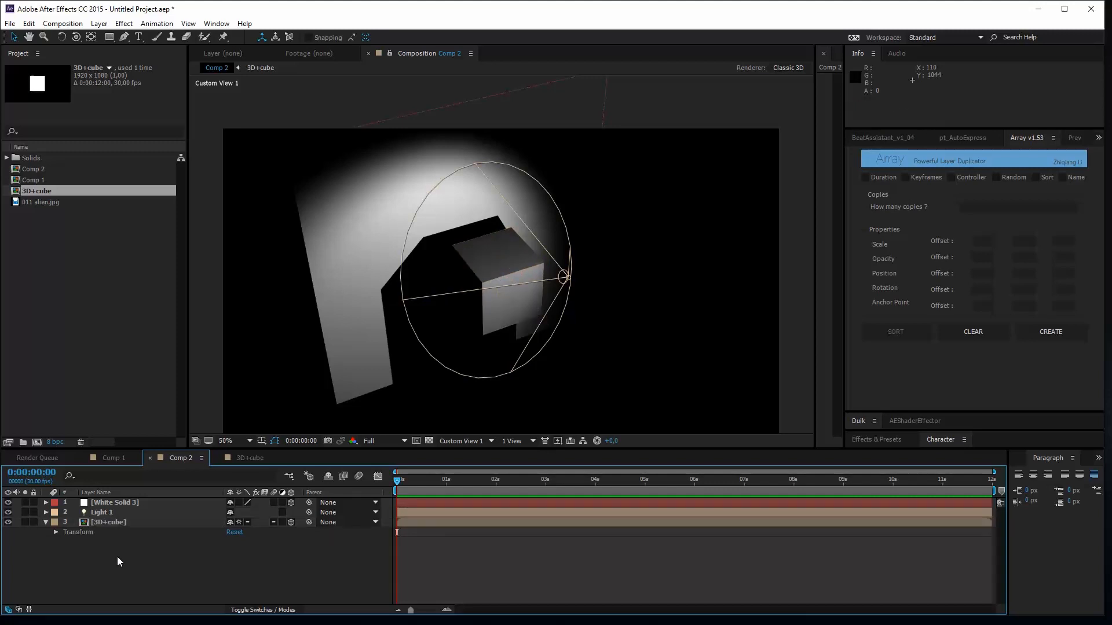
- Create a new 1920 x 1080 composition at 30 frames per second with a duration of 12 seconds
click(63, 23)
click(69, 37)
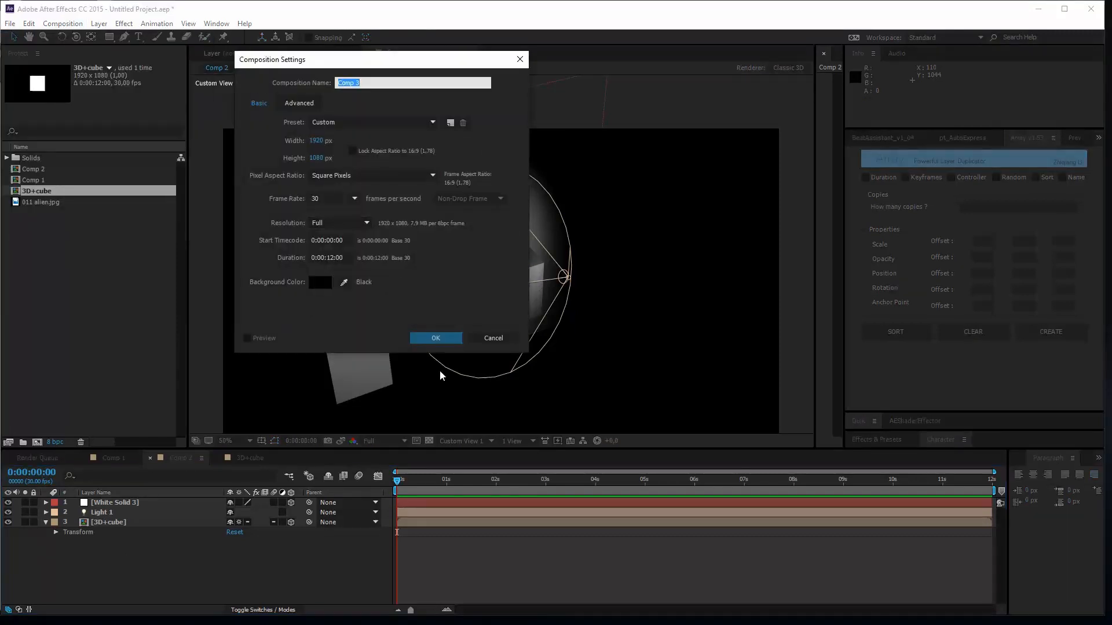
click(436, 339)
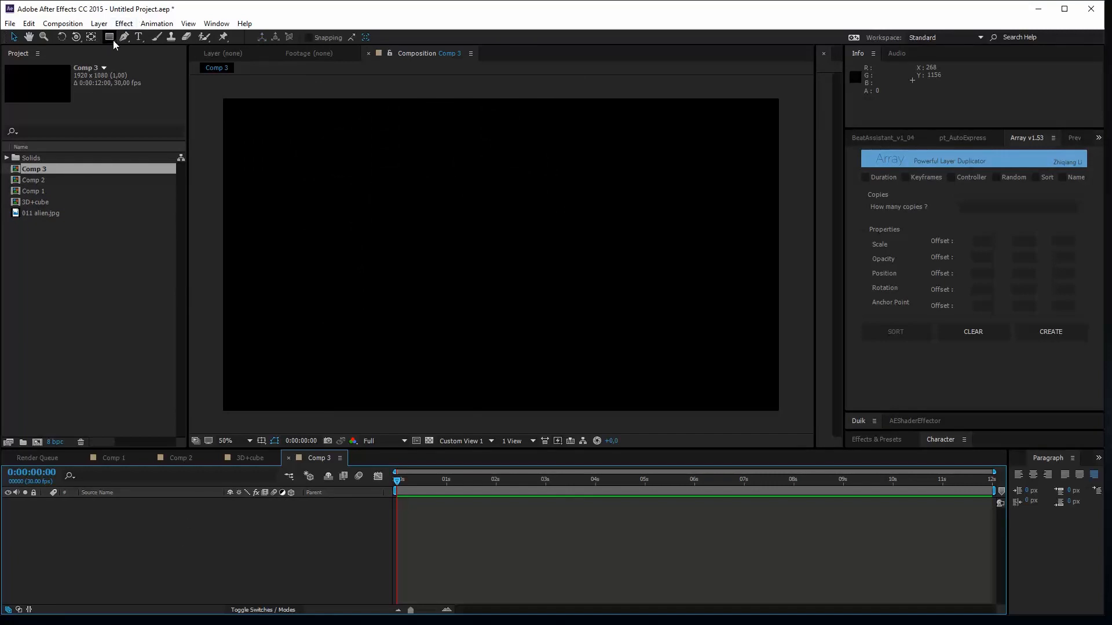
- Draw a trial red pentagon in the upper right of Comp 3 with the Polygon tool and undo it
click(110, 37)
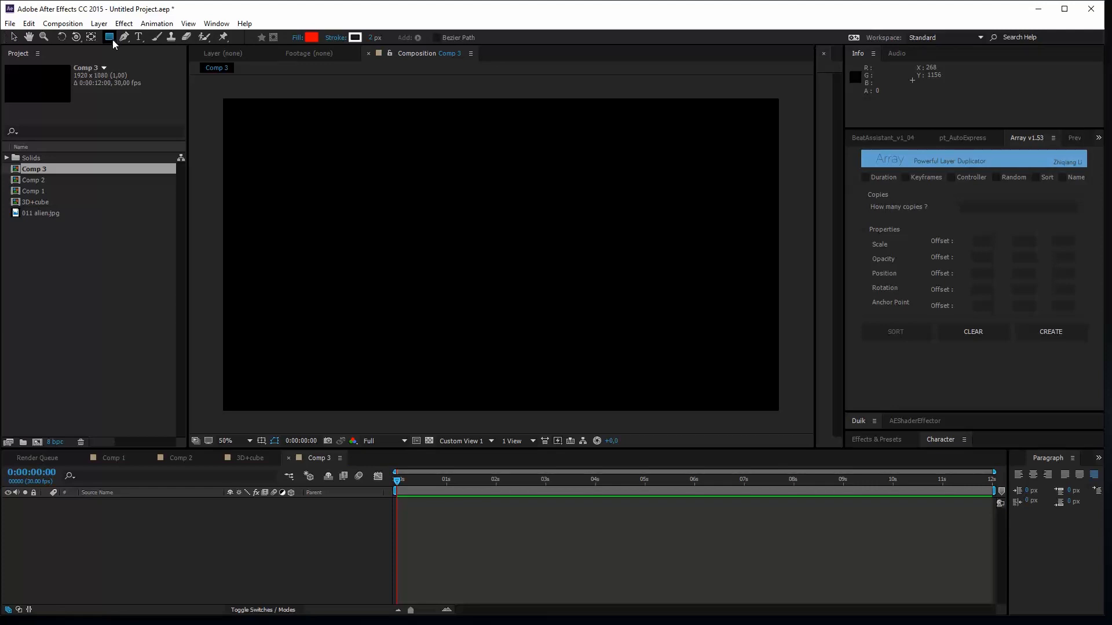
drag(113, 40, 158, 76)
mouse_move(600, 171)
mouse_down()
mouse_move(486, 316)
mouse_move(553, 239)
mouse_move(509, 249)
mouse_move(620, 204)
mouse_move(656, 243)
mouse_move(623, 243)
mouse_move(603, 298)
mouse_move(609, 252)
mouse_move(602, 325)
mouse_move(614, 202)
mouse_up()
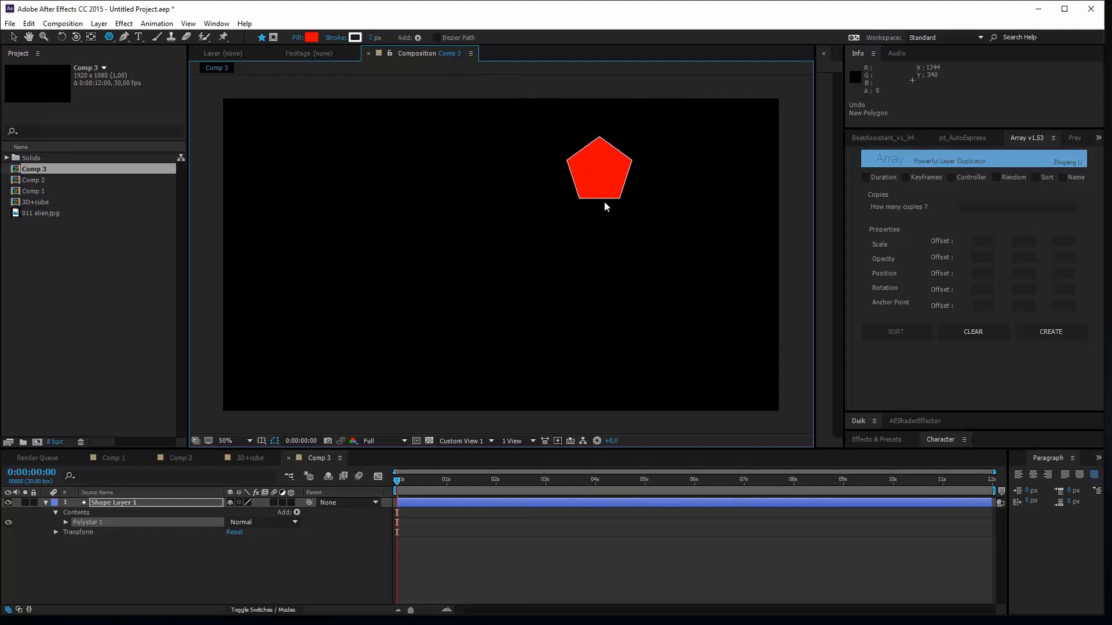
key(ctrl+z)
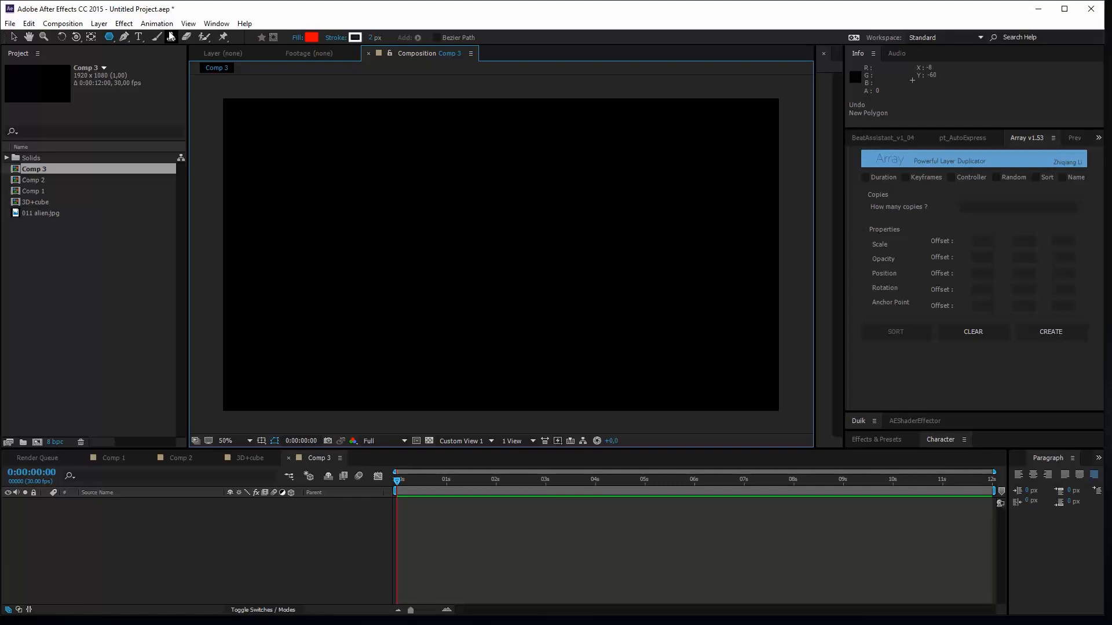
- Draw a large red pentagon just left of the composition's centre, varying its sides down to a triangle and back to a pentagon
mouse_move(468, 247)
mouse_down()
mouse_move(514, 208)
mouse_move(557, 198)
mouse_move(530, 231)
mouse_move(504, 183)
mouse_move(554, 185)
mouse_move(566, 273)
mouse_move(525, 250)
mouse_move(605, 226)
mouse_move(525, 283)
mouse_move(571, 210)
mouse_move(494, 236)
mouse_move(570, 212)
mouse_up()
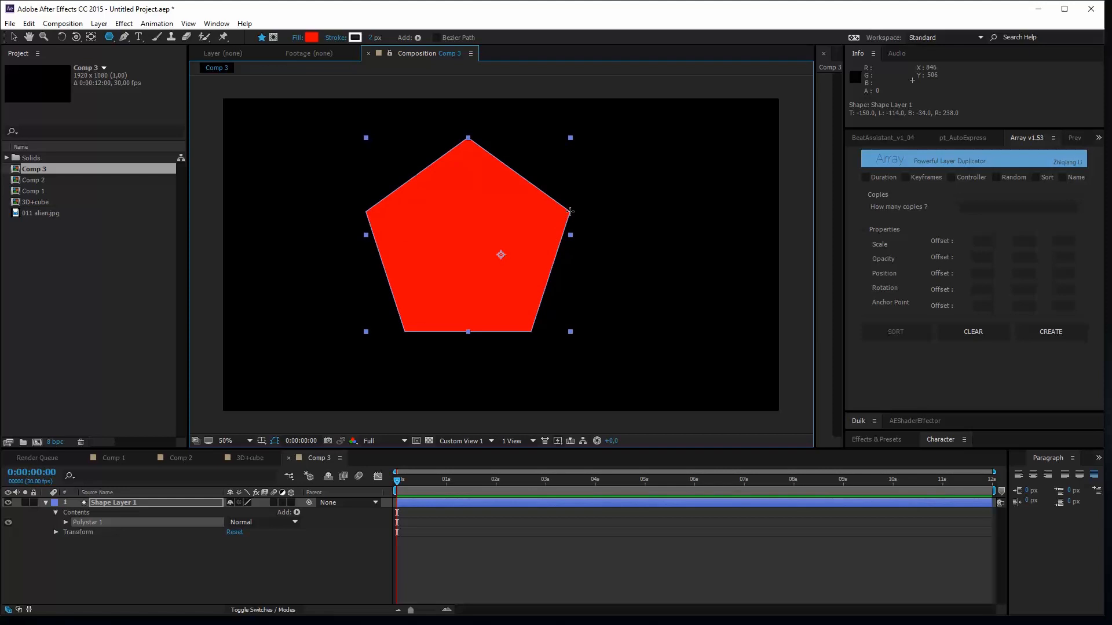
key(Down)
key(Up)
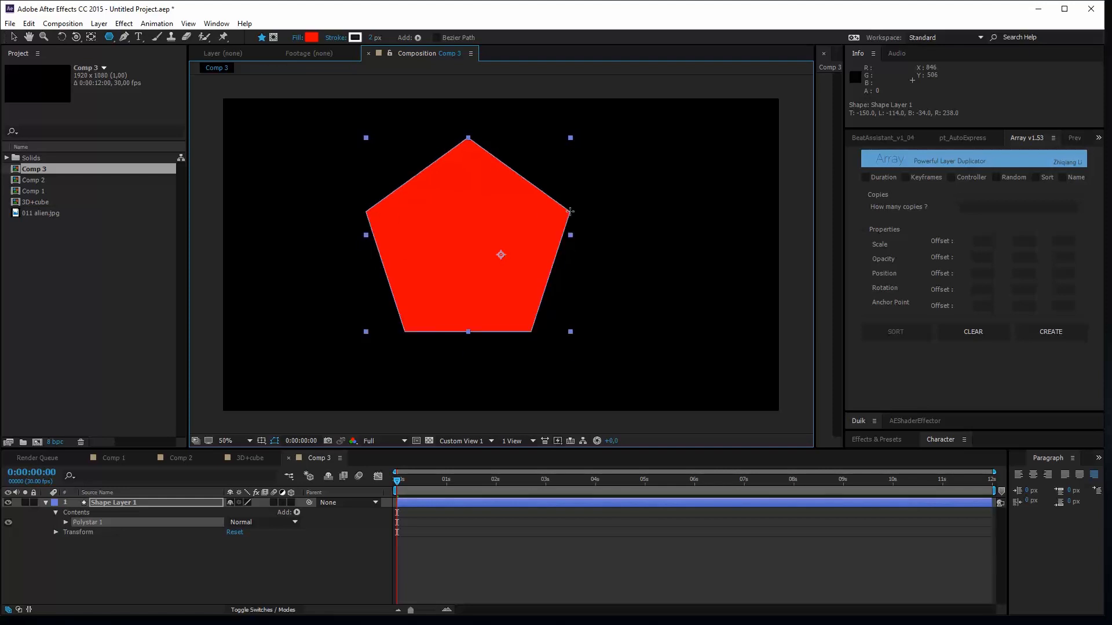
key(Up)
key(Down)
key(Down)
key(Down)
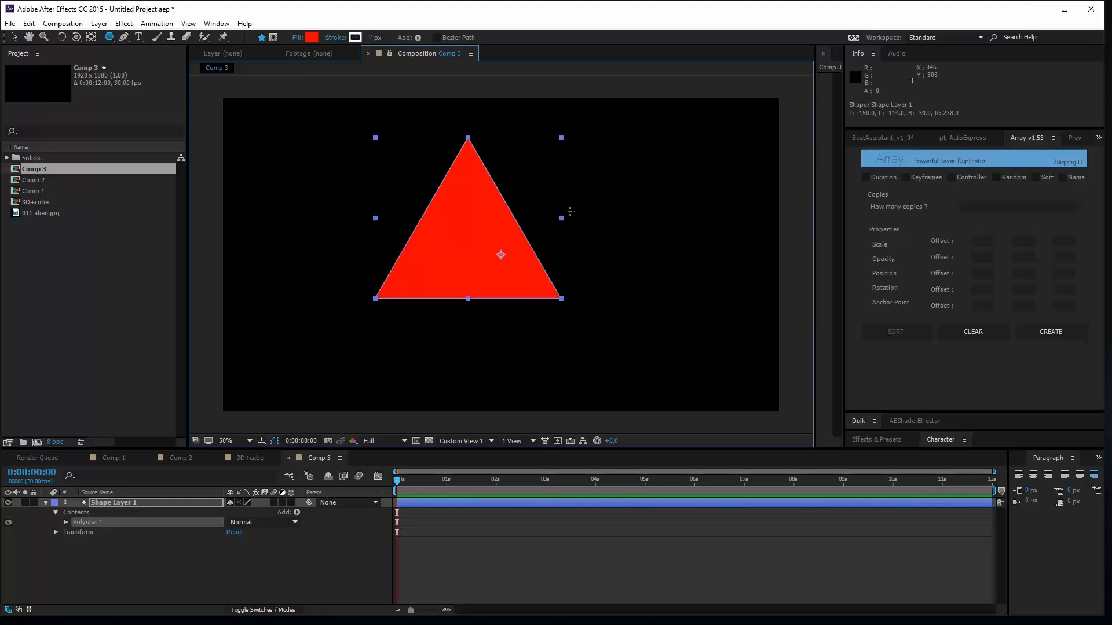
key(Up)
key(Up)
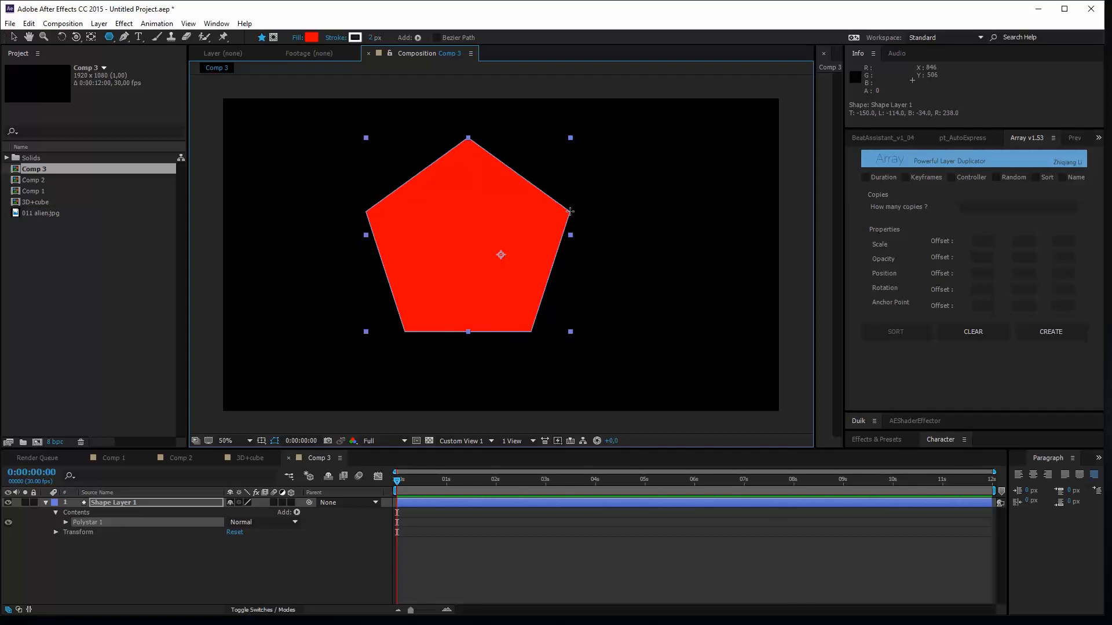
- Increase the side count of the polygon being drawn past an octagon until it looks almost like a circle
key(Up)
key(Up)
key(Up)
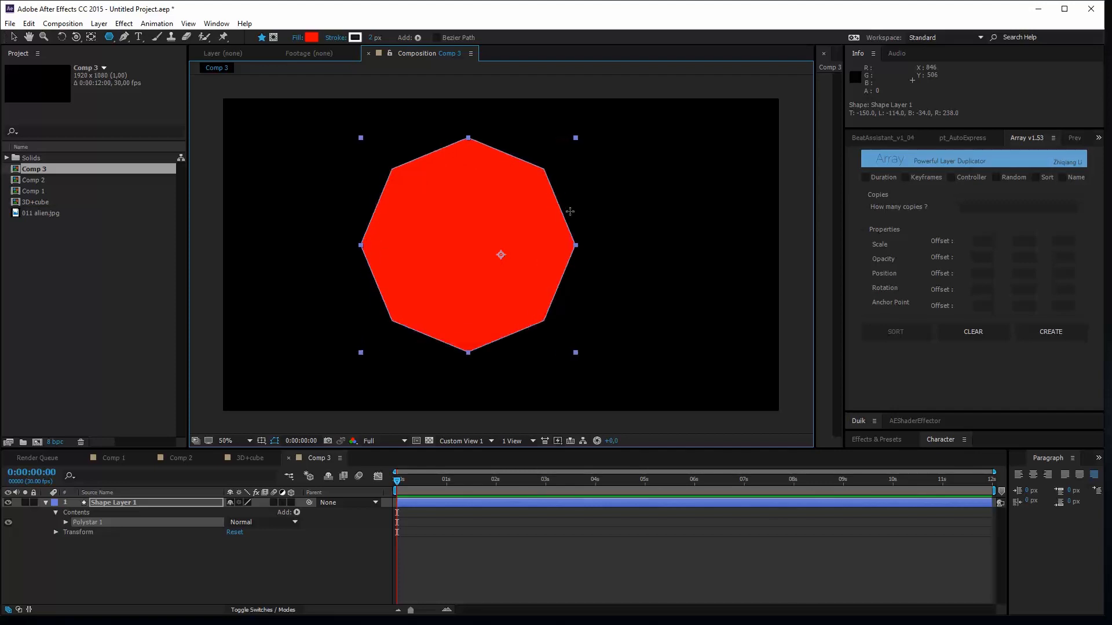
key(Up)
key(Up)
key(Up)
key(Up)
key(Up)
key(Up)
key(Up)
key(Up)
key(Up)
key(Up)
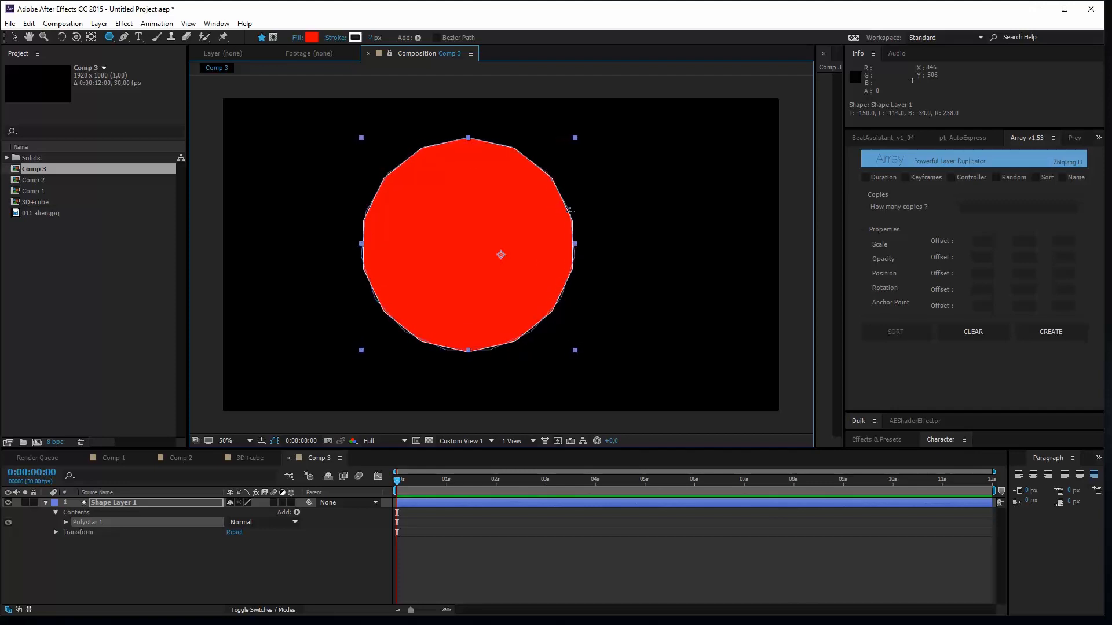
key(Up)
key(Up)
key(Up)
key(Up)
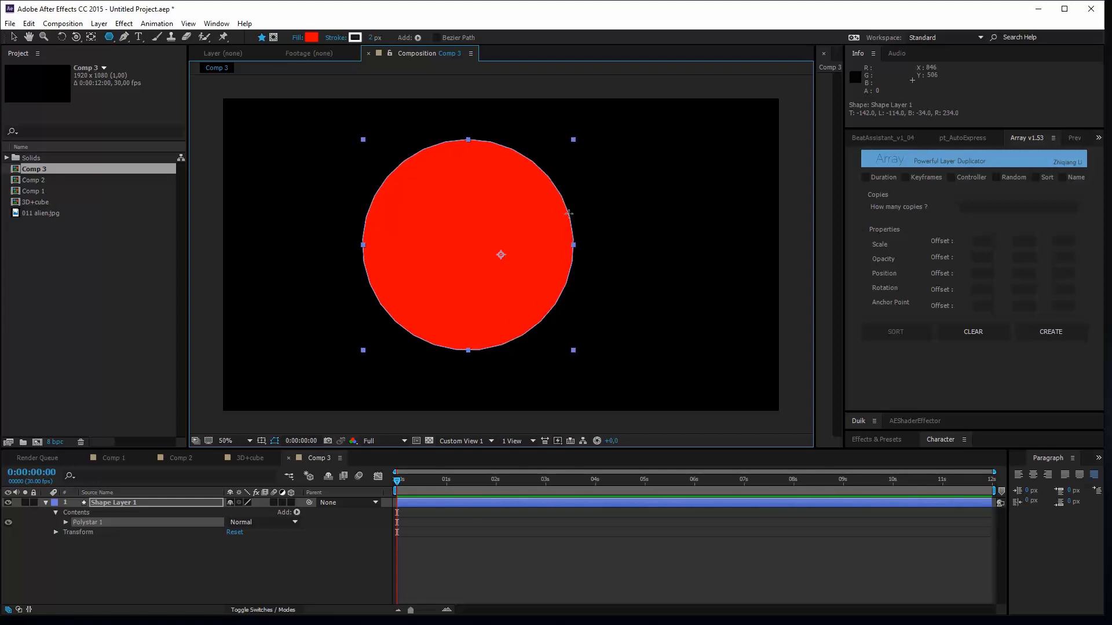
- Reduce the polygon's side count to four, forming a diamond, and delete the polygon from Shape Layer 1
key(Down)
key(Down)
key(Down)
key(Down)
key(Down)
key(Down)
key(Down)
key(Down)
key(Down)
key(Down)
key(Down)
key(Down)
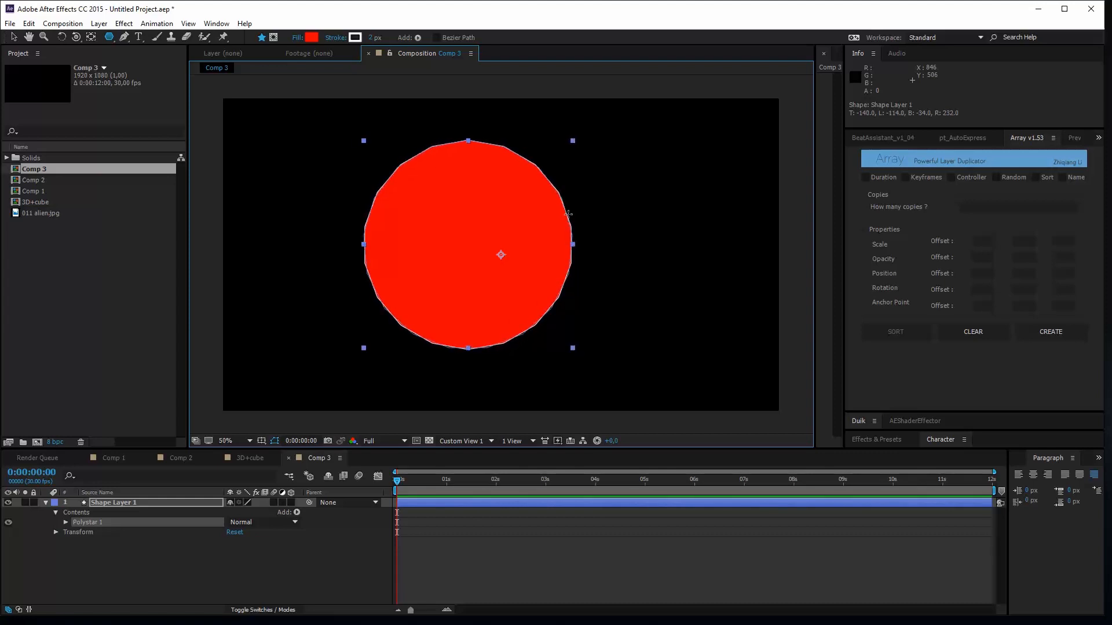
key(Down)
key(Down)
key(Down)
key(Down)
key(Down)
key(Down)
key(Down)
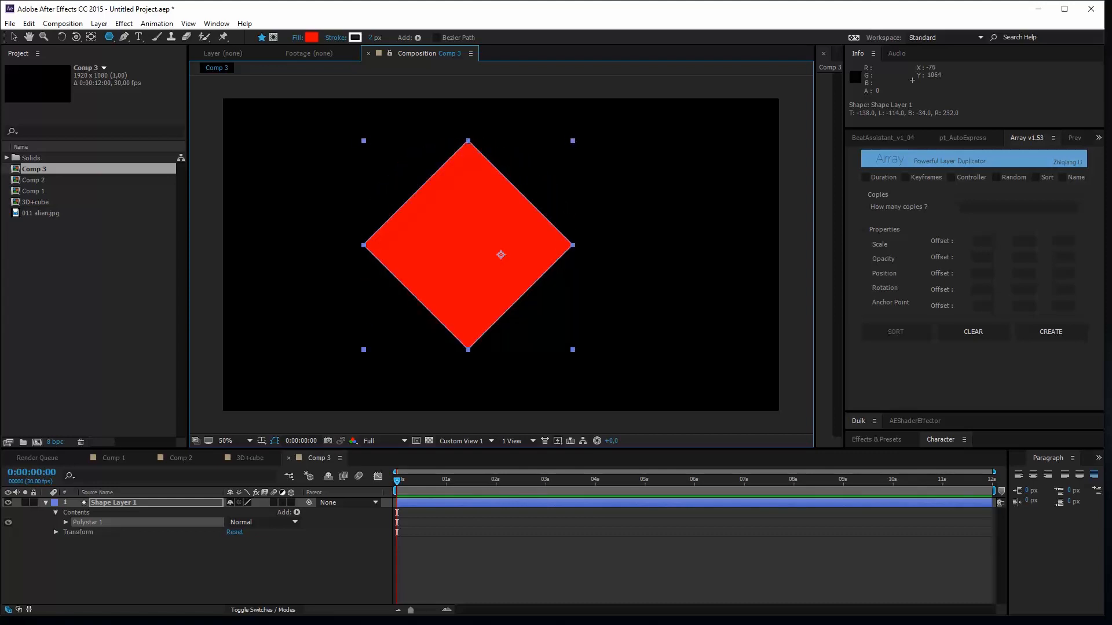
key(Delete)
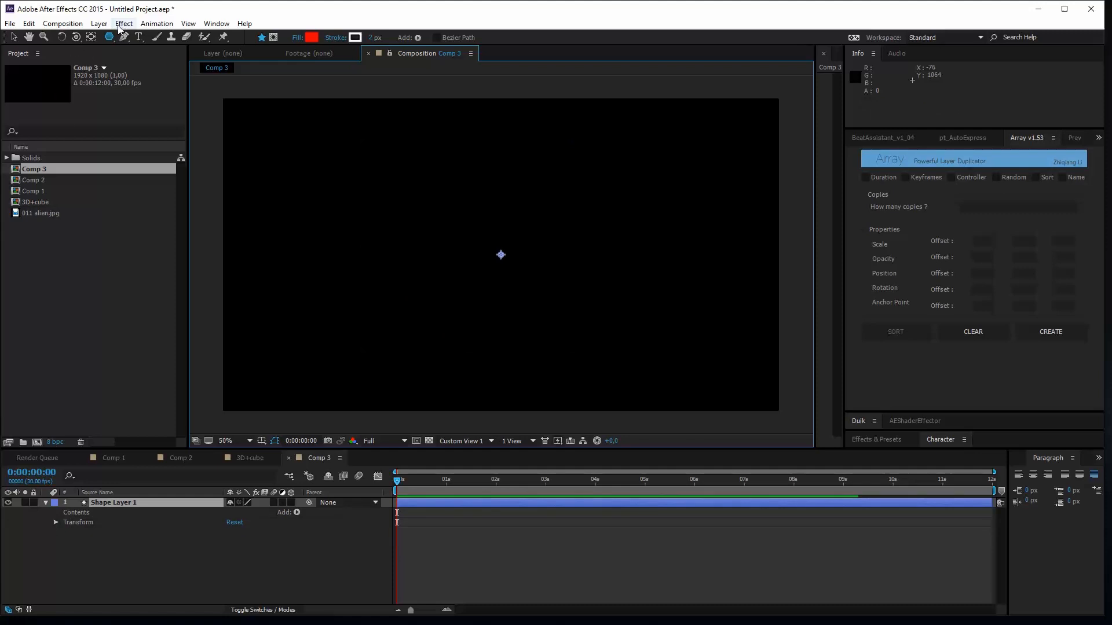
- Draw a red star near the centre with the Star tool, varying its points from four to six and lengthening its arms
drag(108, 37, 169, 91)
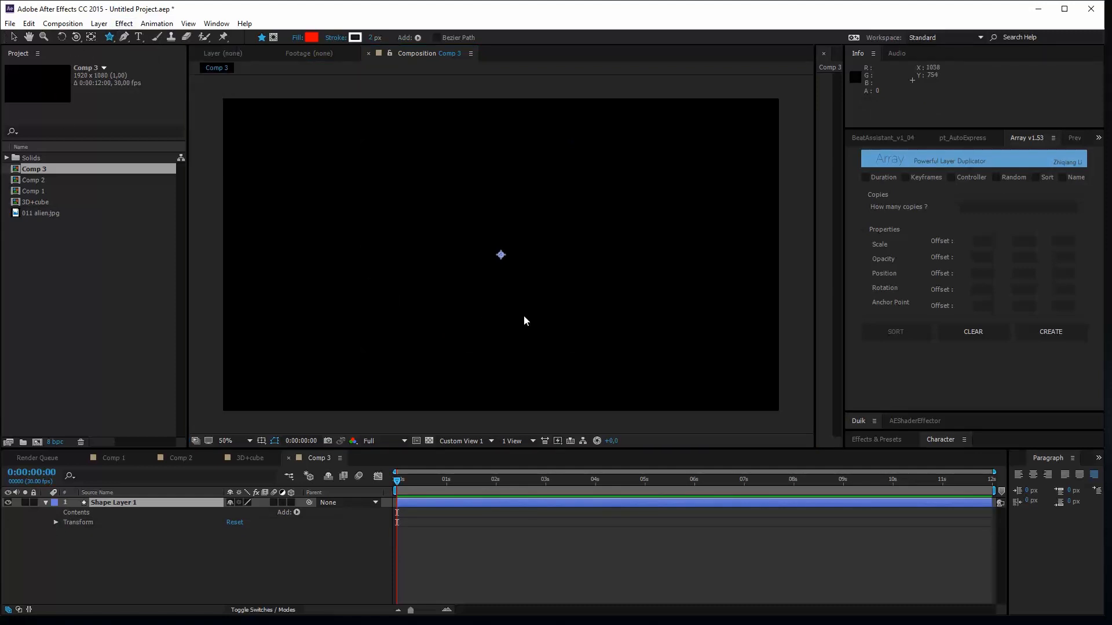
drag(496, 267, 572, 195)
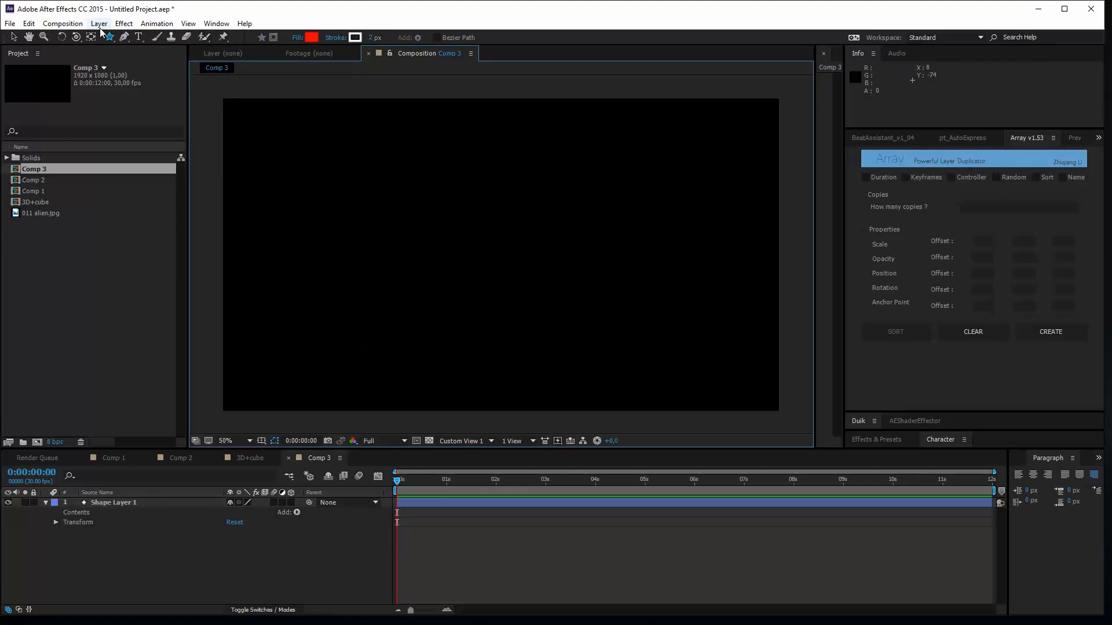
drag(502, 255, 573, 193)
key(Down)
key(Down)
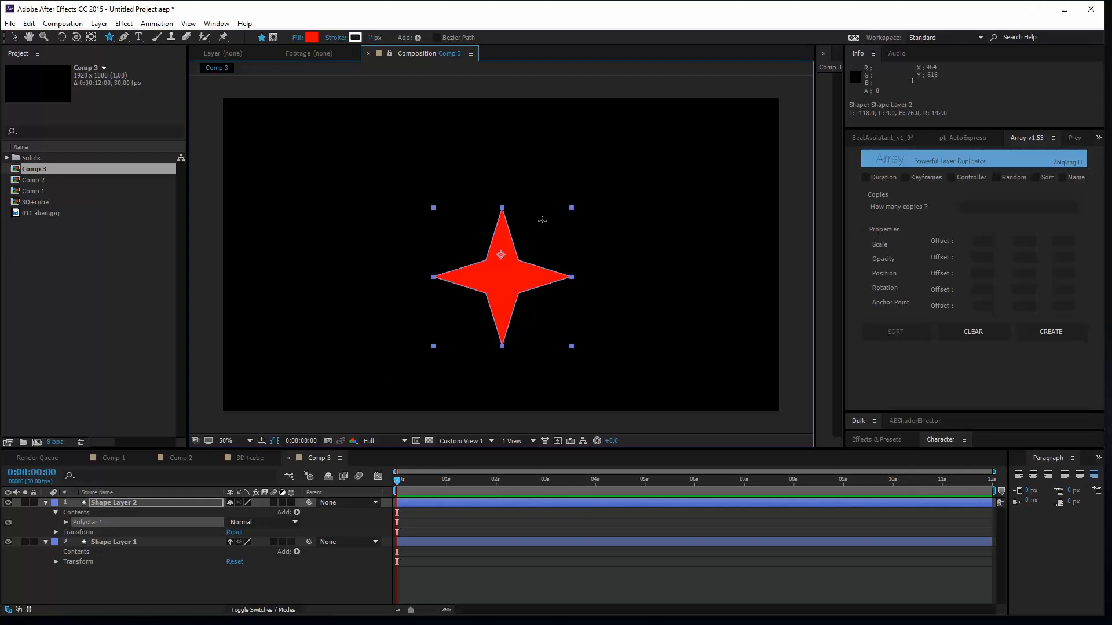
key(Up)
key(Up)
key(Up)
mouse_move(542, 220)
mouse_down()
mouse_move(575, 208)
mouse_move(537, 253)
mouse_move(626, 166)
mouse_move(523, 248)
mouse_move(665, 112)
mouse_move(757, 278)
mouse_move(517, 252)
mouse_move(562, 218)
mouse_up()
key(ctrl)
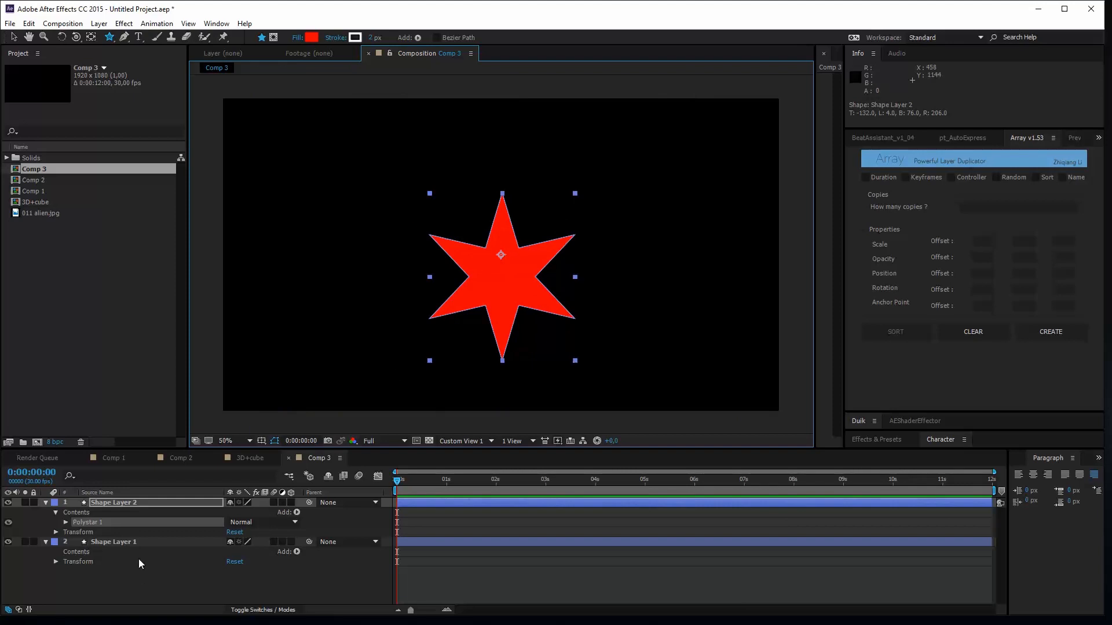
- Delete both shape layers from Comp 3
click(124, 506)
key(Delete)
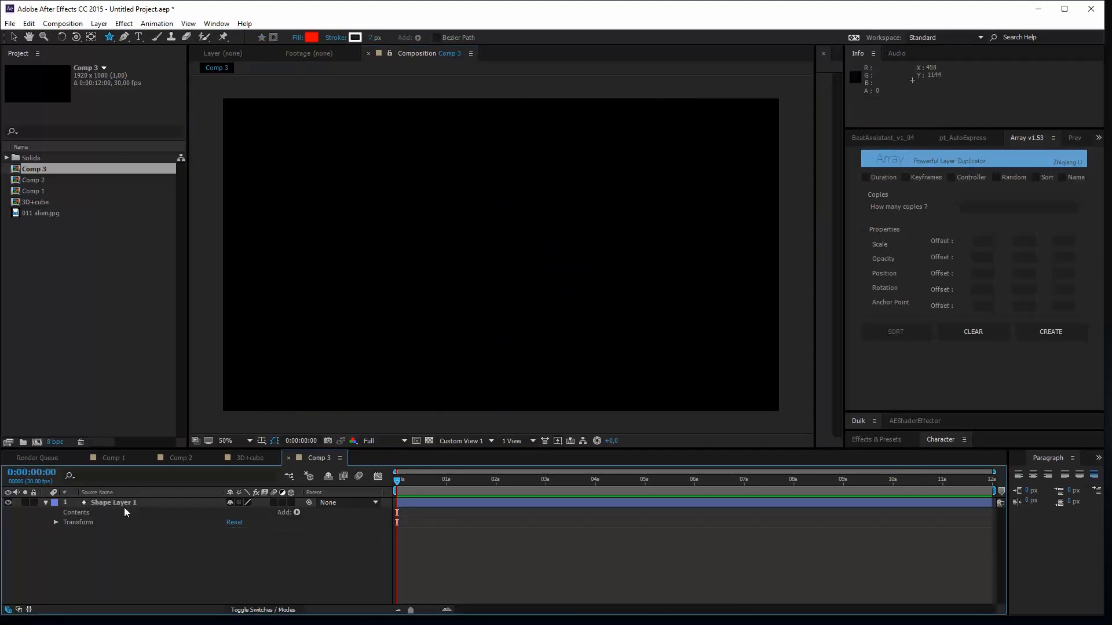
click(123, 505)
key(Delete)
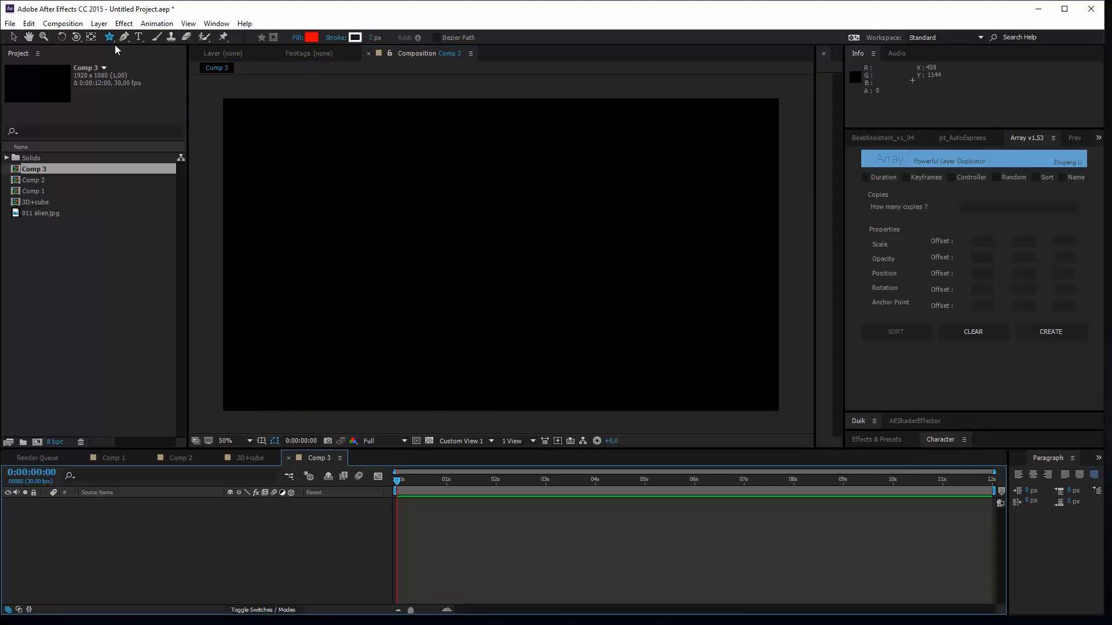
- Draw a small red circle about 74 px in diameter above the composition's centre with the Ellipse tool
click(110, 40)
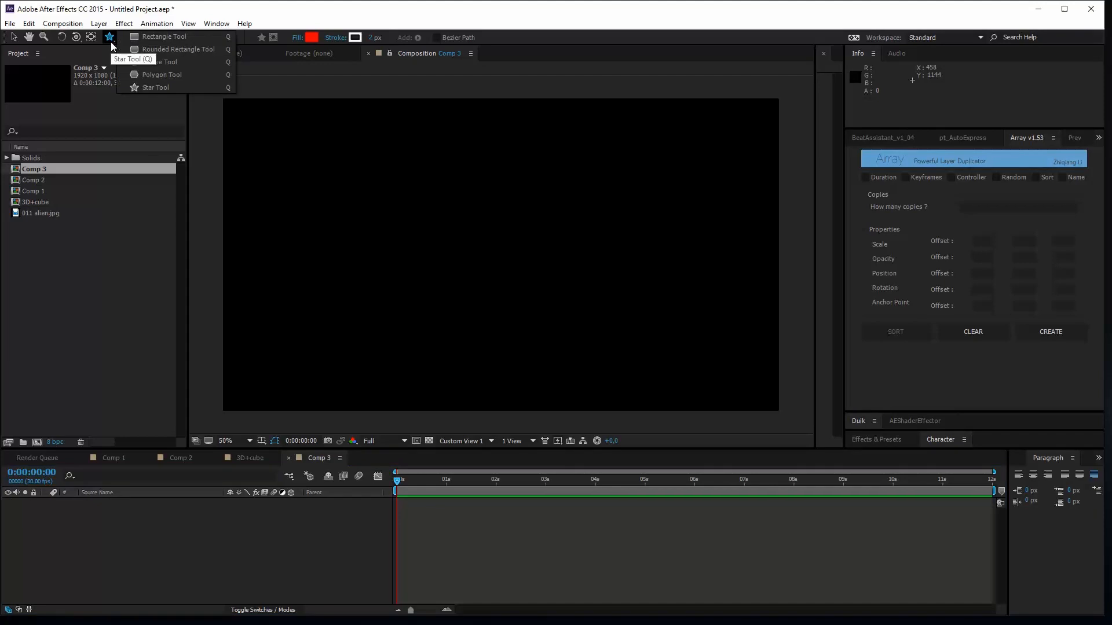
click(159, 62)
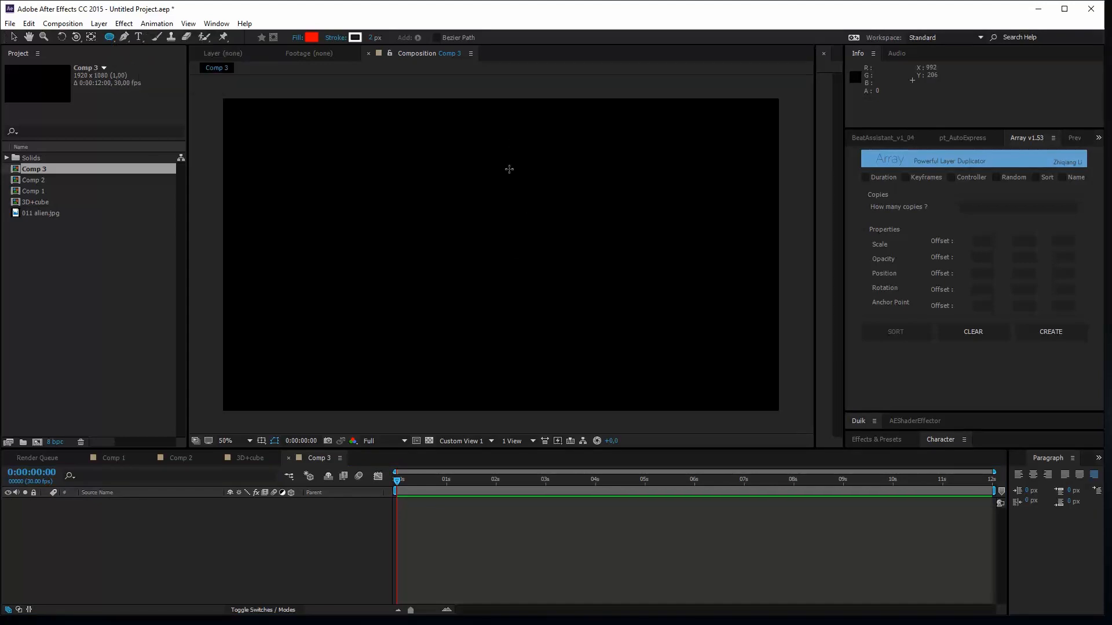
mouse_move(516, 161)
mouse_down()
mouse_move(516, 181)
mouse_move(538, 179)
mouse_move(506, 179)
mouse_up()
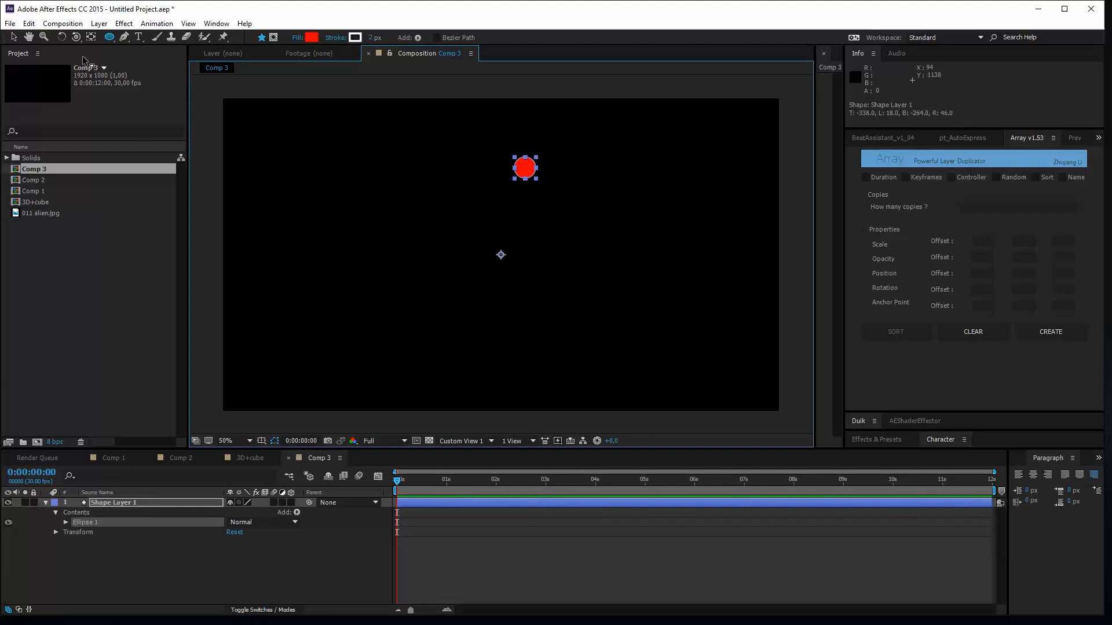
- Add a Repeater to the circle's shape layer and set its number of copies to 8
click(90, 39)
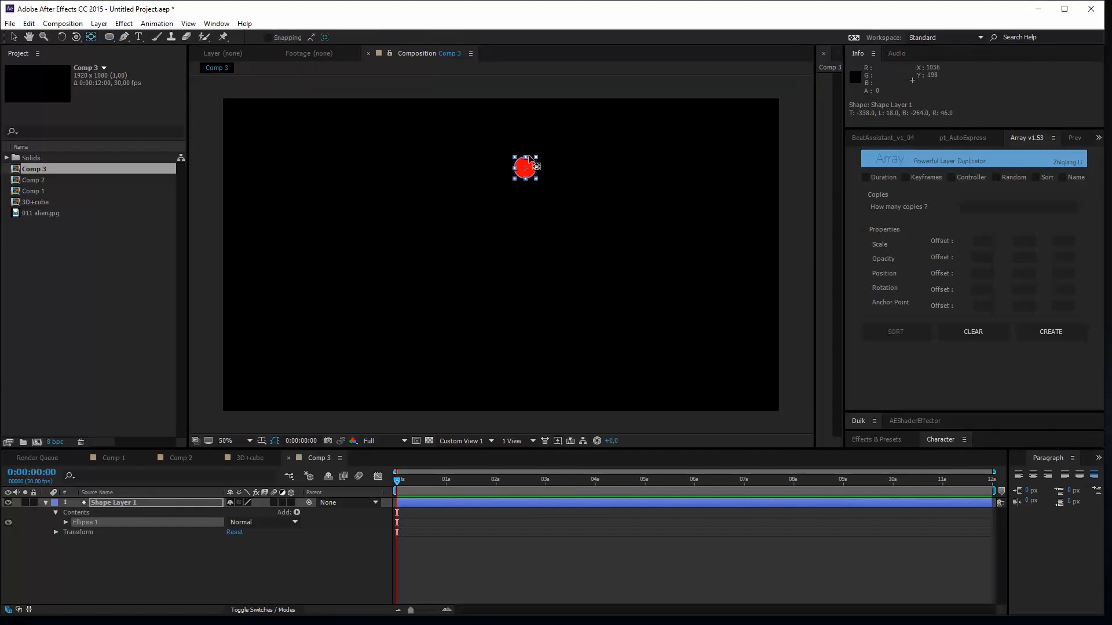
click(145, 502)
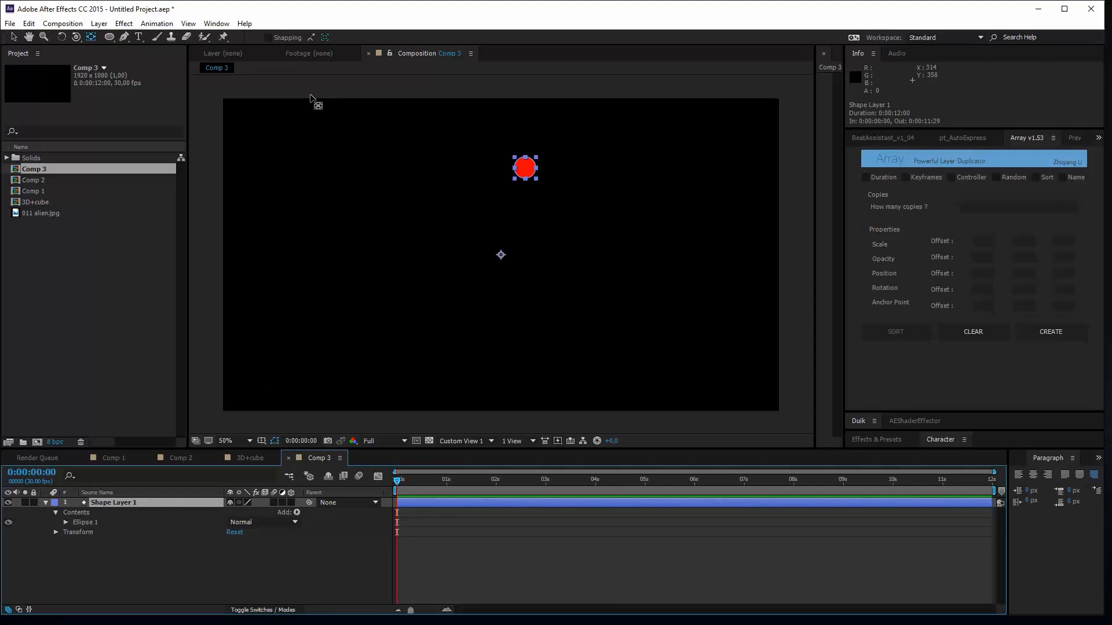
click(109, 37)
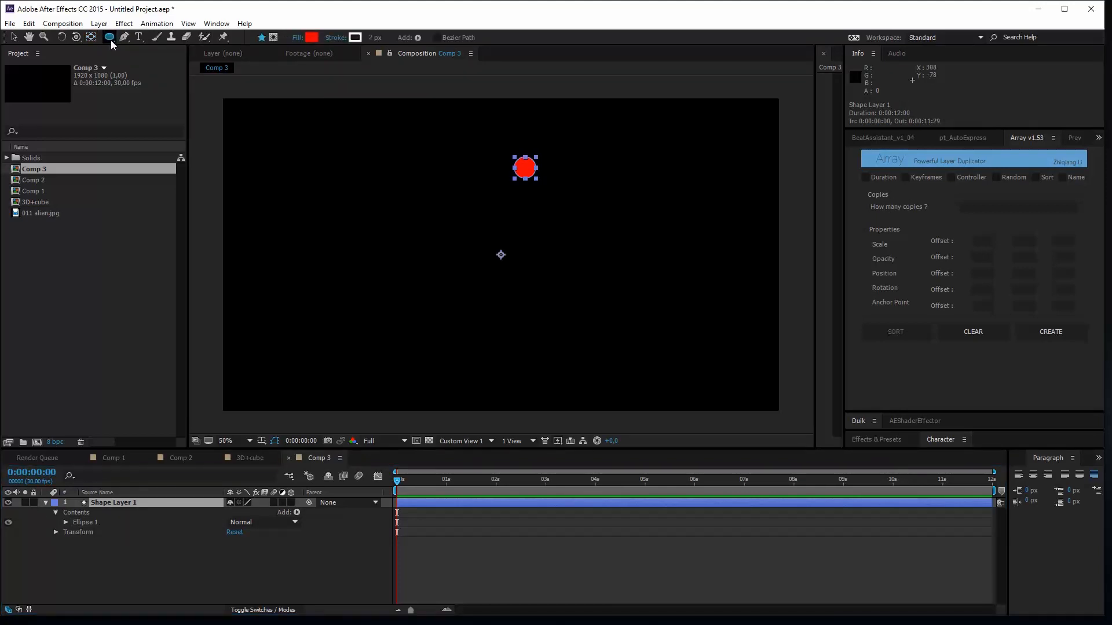
click(418, 38)
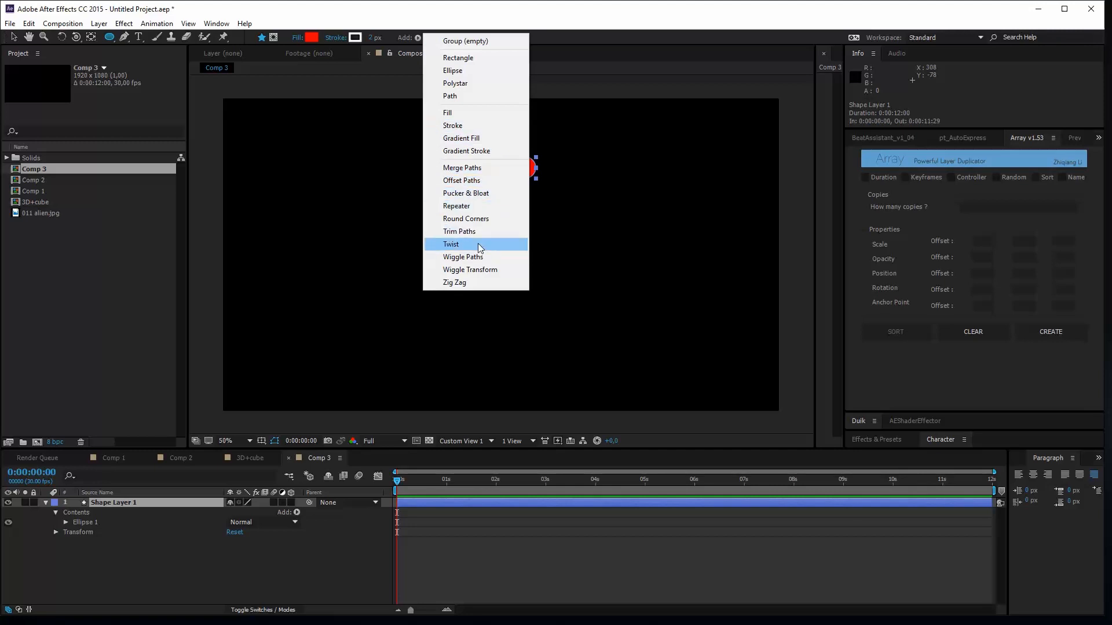
click(485, 209)
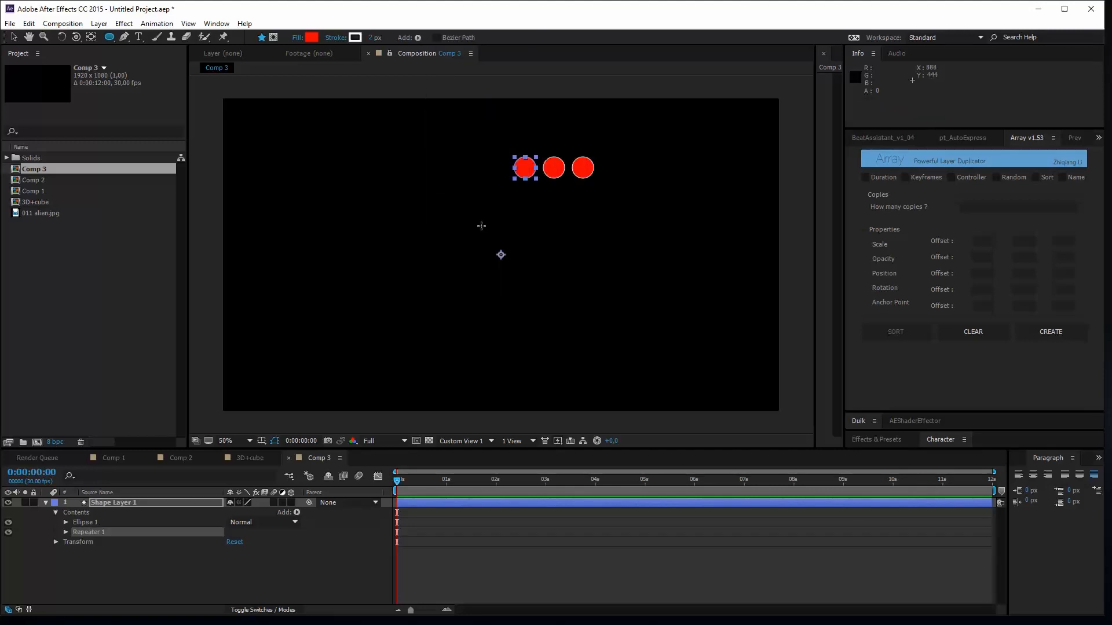
click(65, 533)
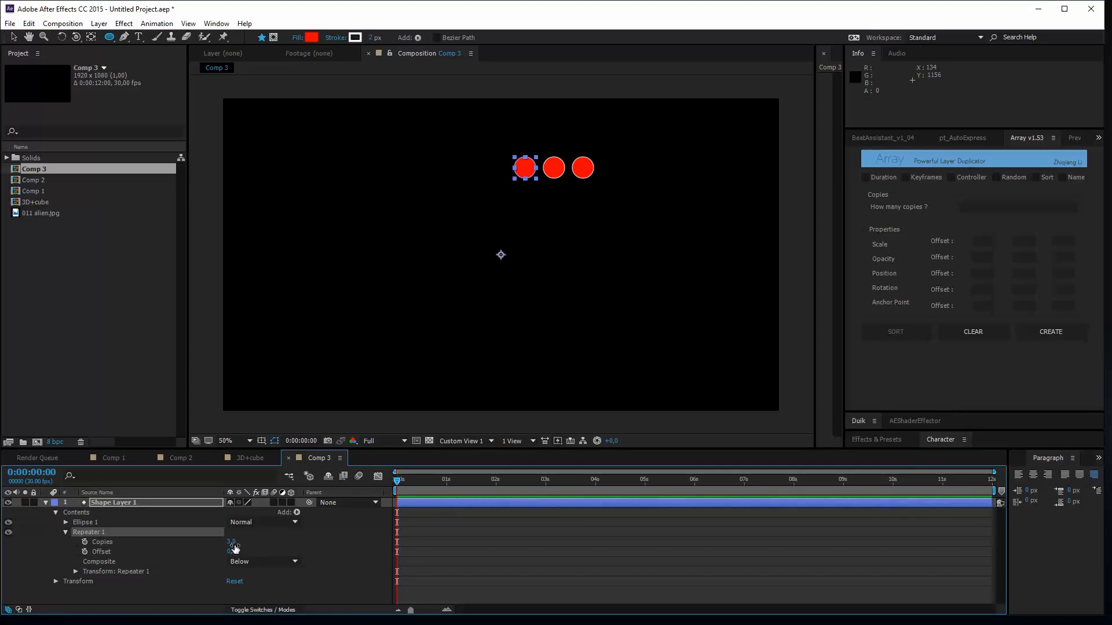
mouse_move(231, 547)
mouse_down()
mouse_move(270, 542)
mouse_move(220, 543)
mouse_move(239, 542)
mouse_move(226, 556)
mouse_up()
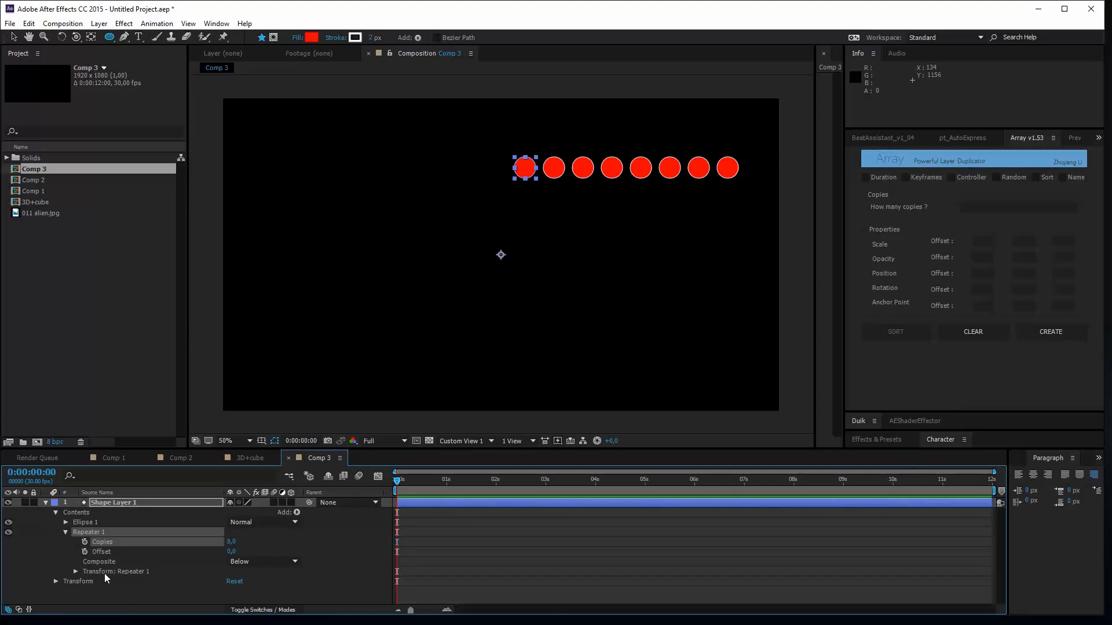
- Set the Repeater's transform position to 0, 0
click(75, 571)
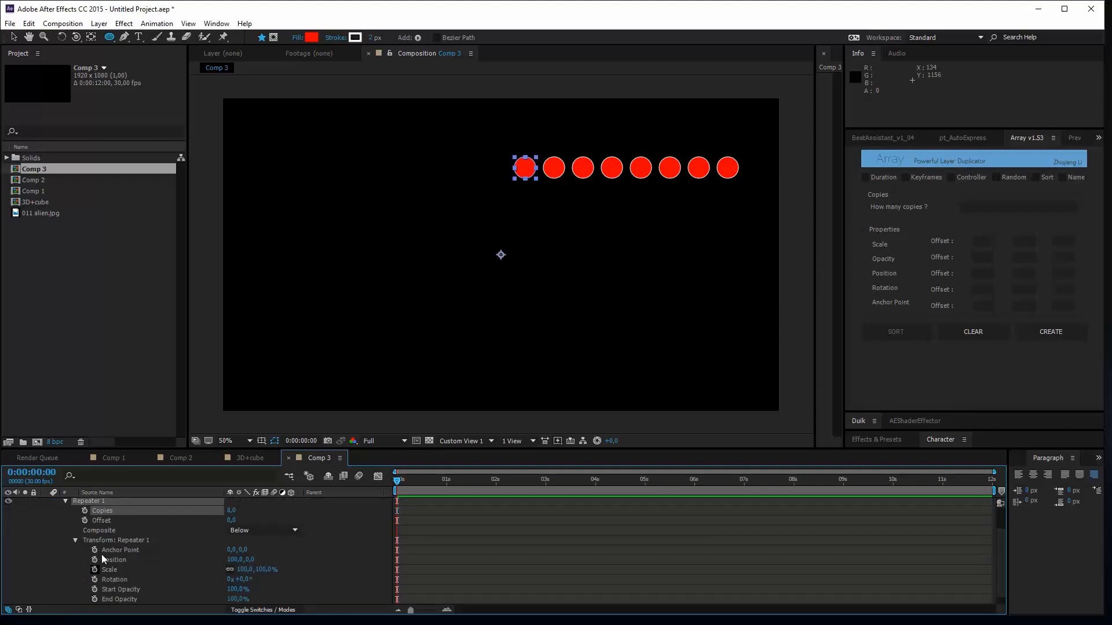
drag(234, 563, 238, 571)
click(235, 560)
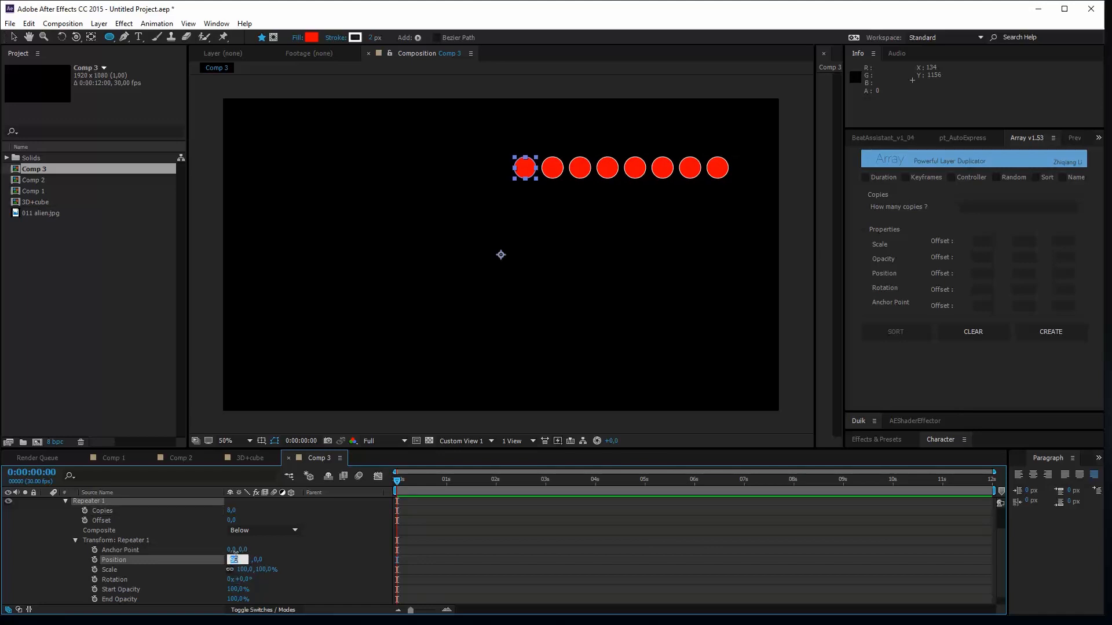
text(0)
key(Return)
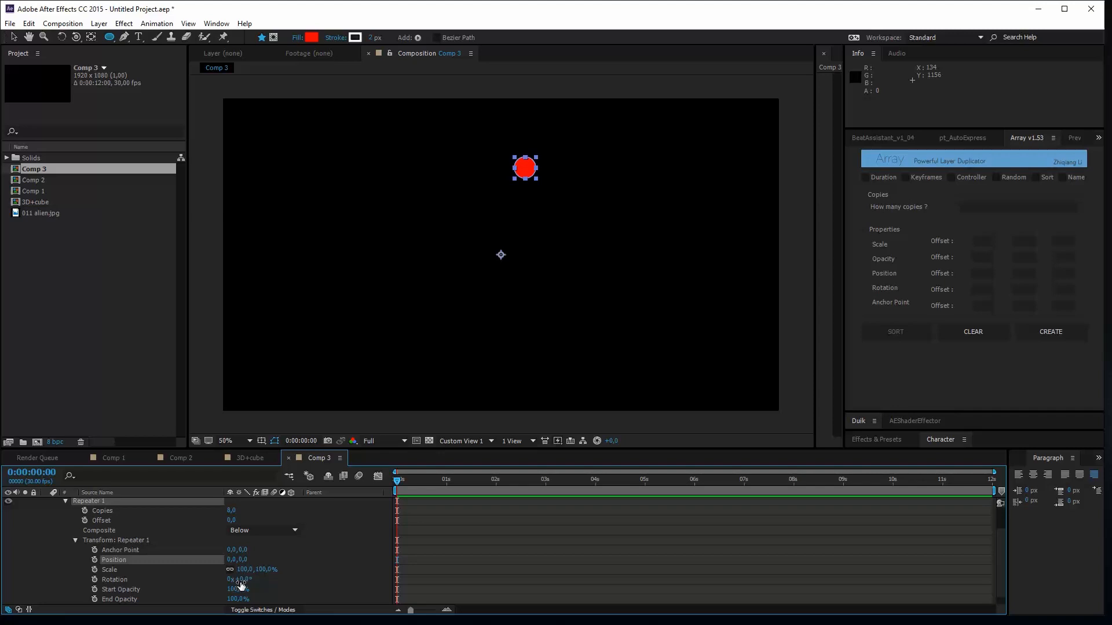
- Set the Repeater to 149 copies with anchor point 184, -63, position 10, 0 and rotation 51°
drag(243, 585, 343, 561)
drag(231, 511, 317, 523)
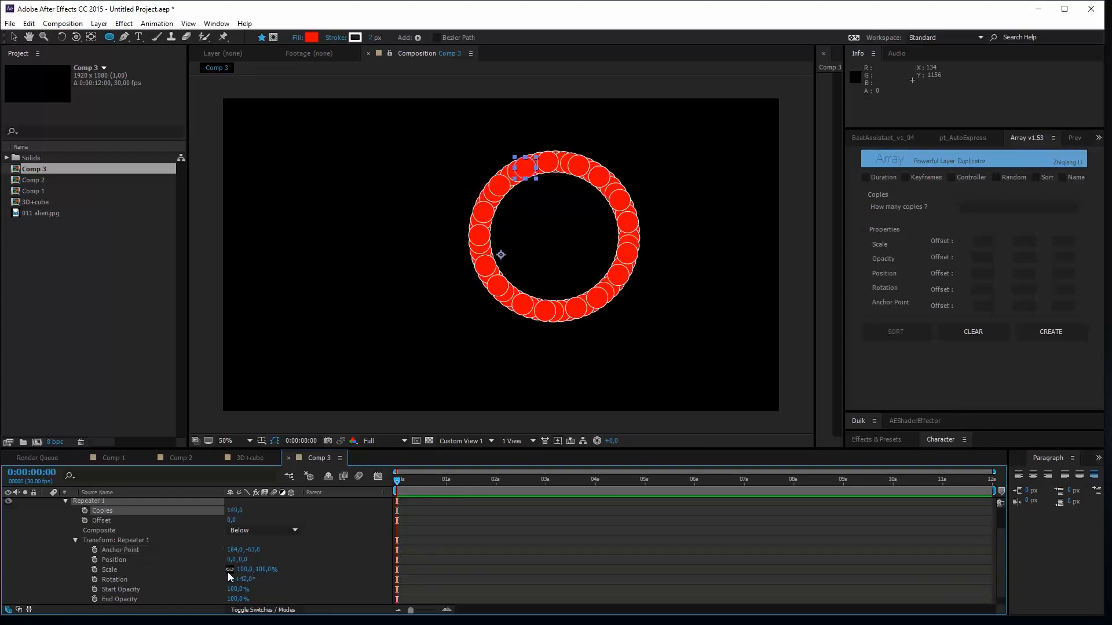
drag(236, 557, 257, 585)
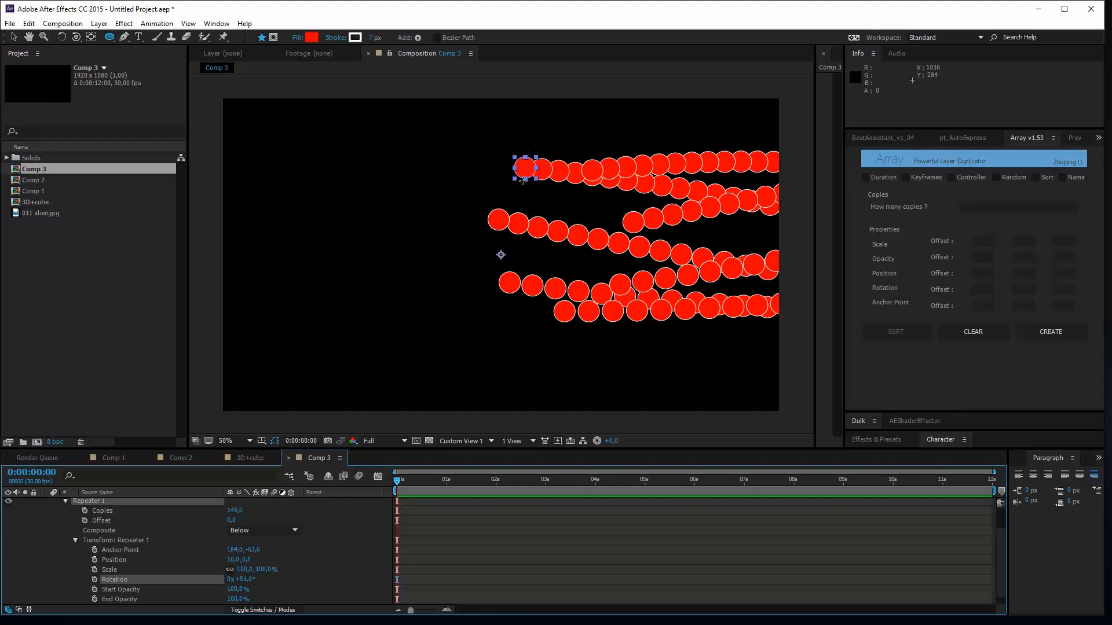
- Try to reshape the repeated circles directly in the composition with the Selection tool and undo the scaling
key(v)
drag(522, 178, 400, 240)
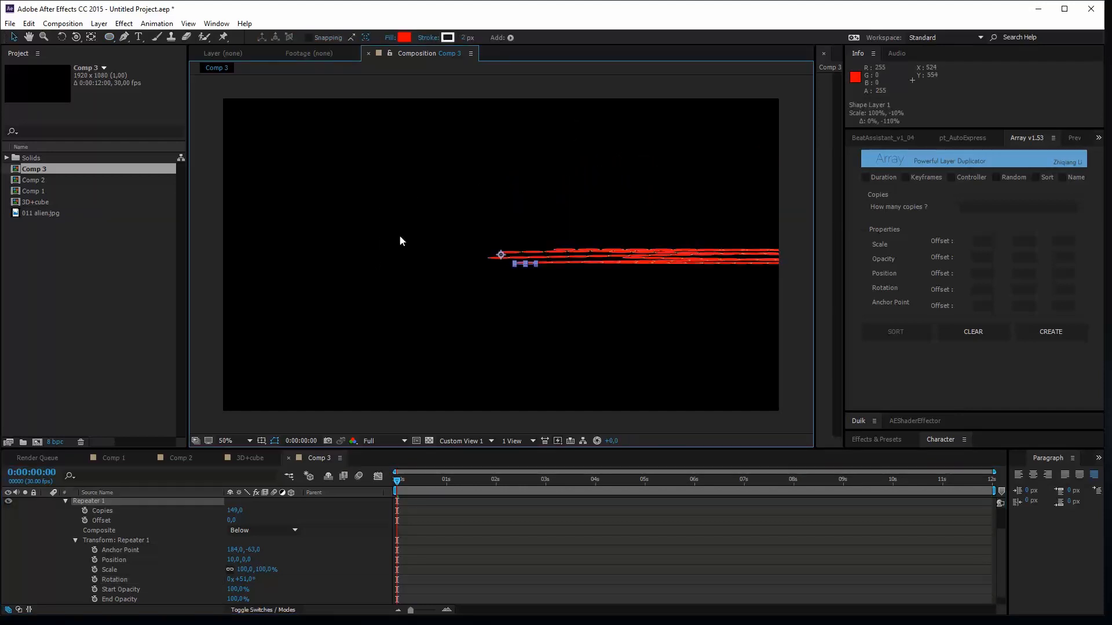
key(ctrl+z)
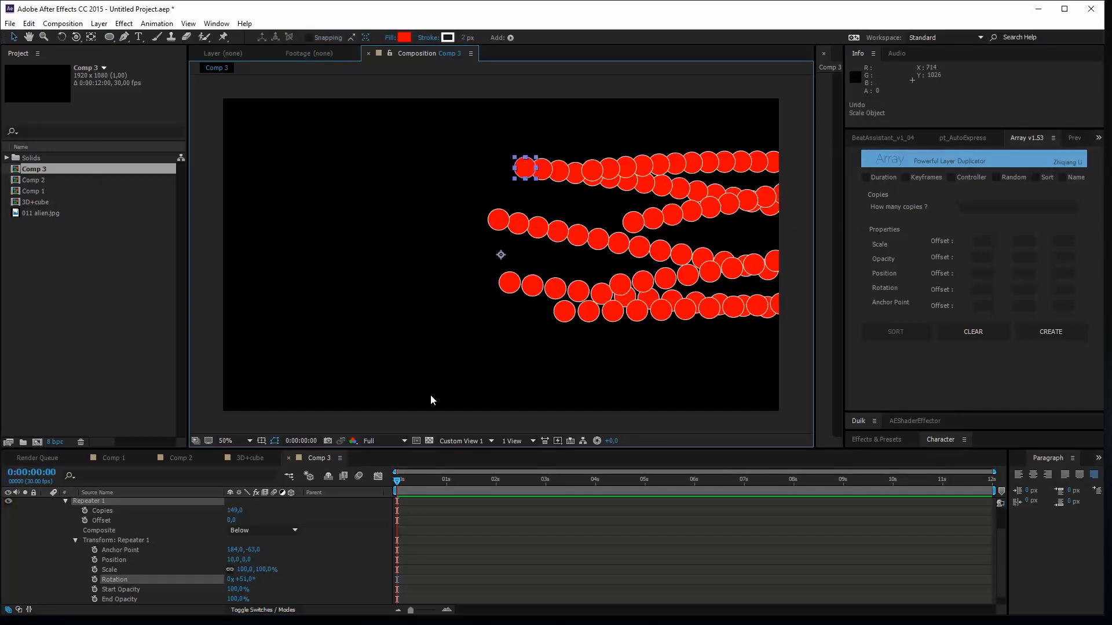